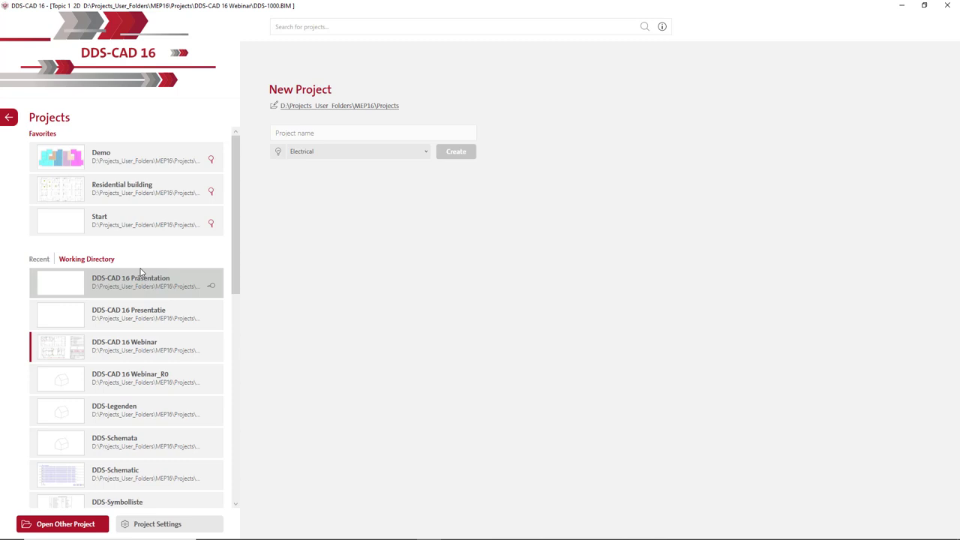
Review the recent and working-directory project lists, then view the folder selection for new projects and close it without changing the folder.
left_click(39, 259)
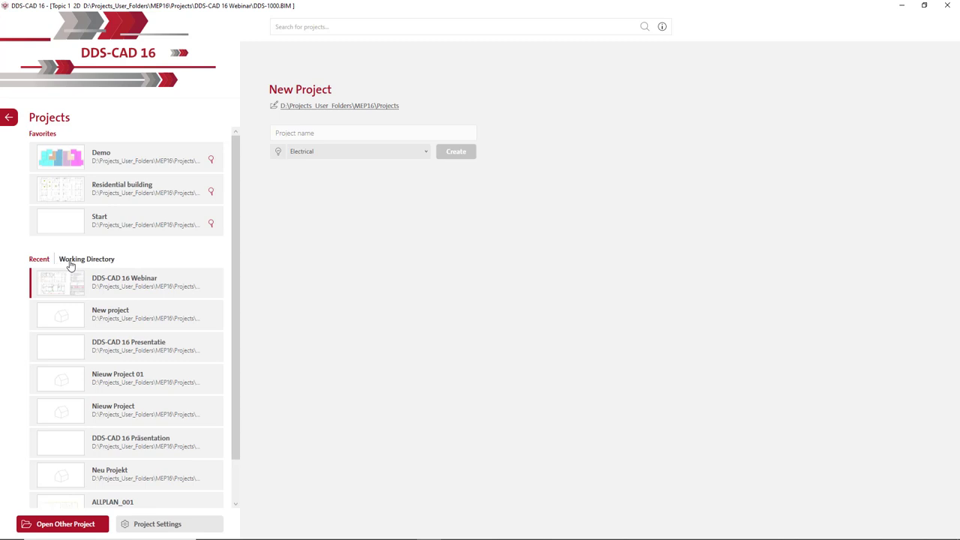
left_click(69, 261)
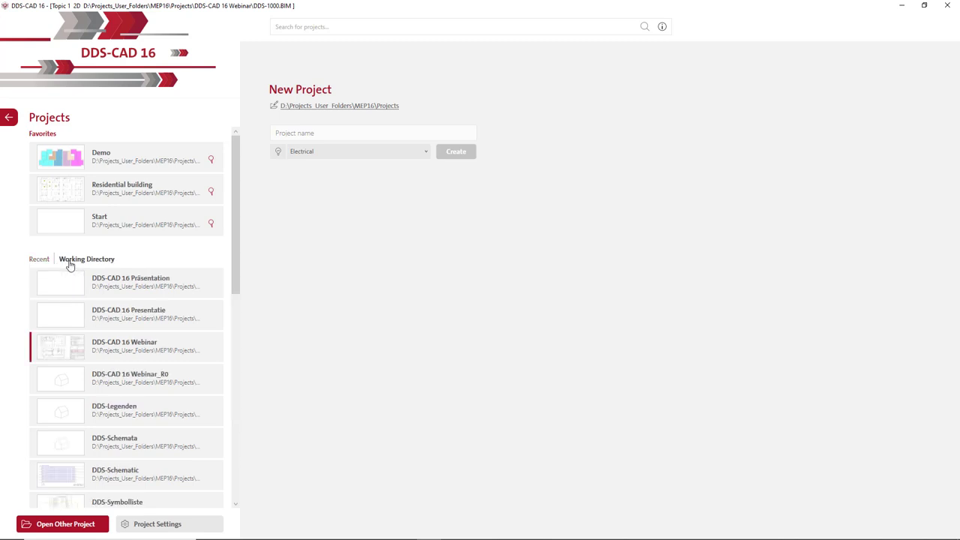
left_click(302, 107)
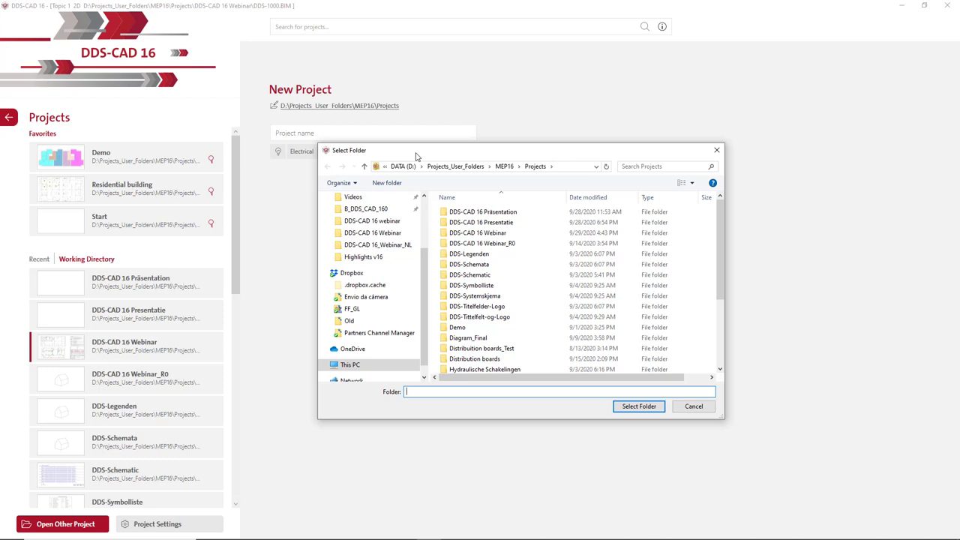
left_click(717, 150)
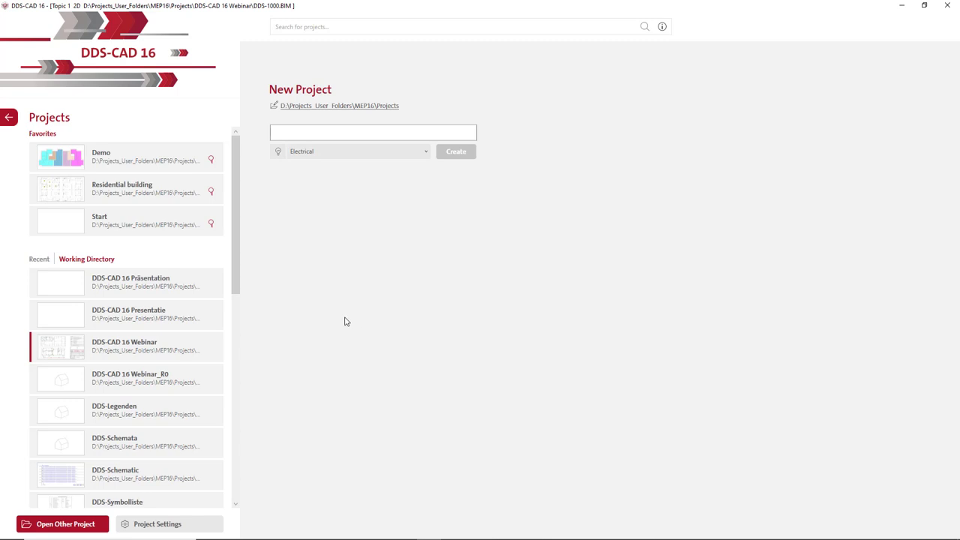
Pin the recent project DDS-CAD 16 Webinar as a favorite and place it between Residential building and Start.
left_click(46, 261)
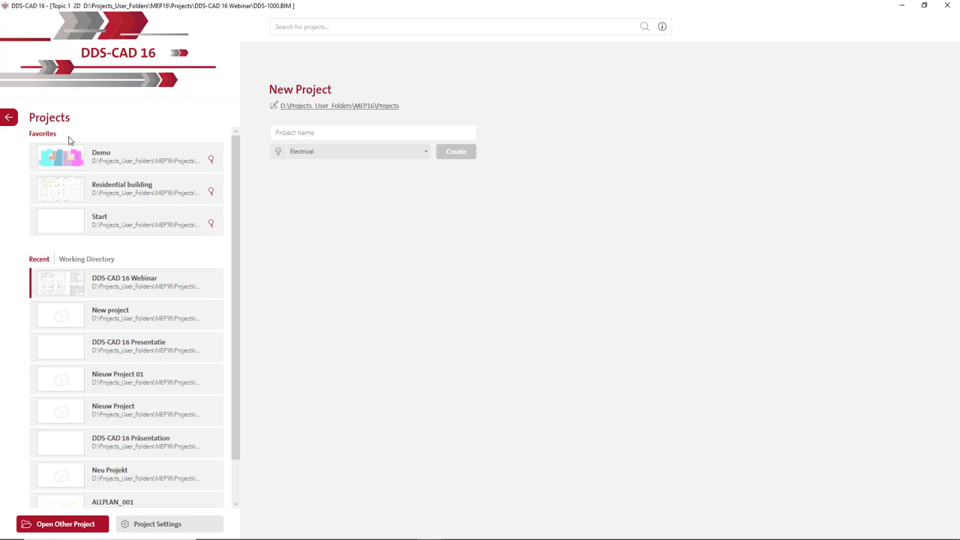
left_click(212, 287)
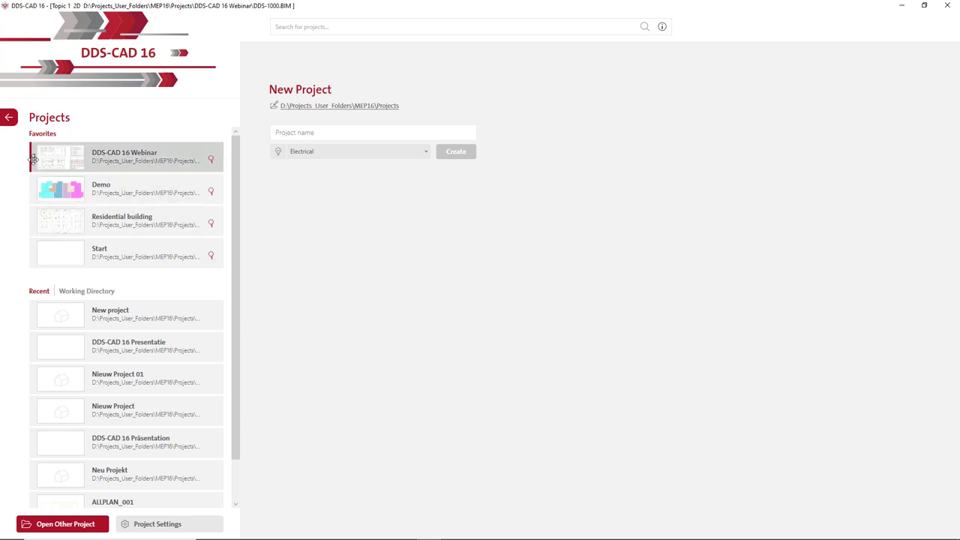
left_click_drag(33, 159, 32, 235)
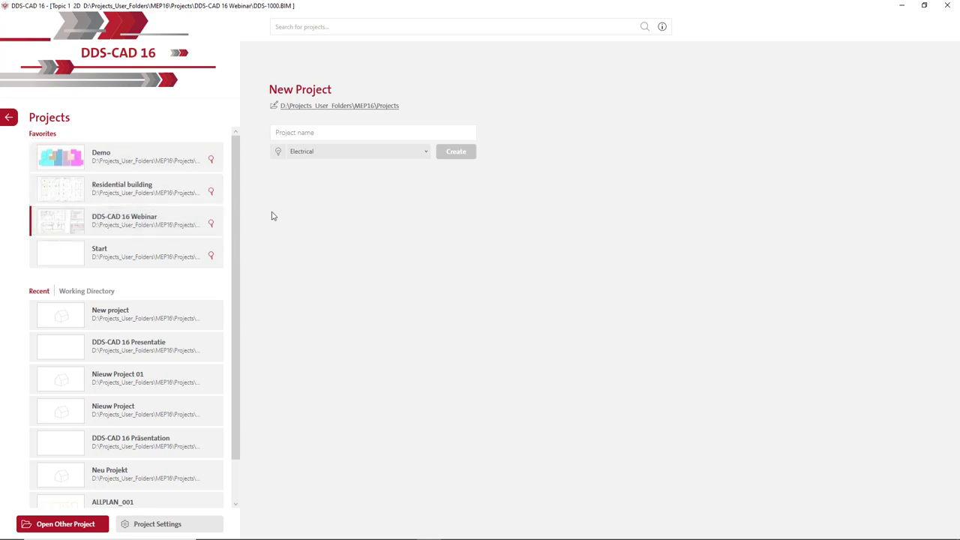
Create a new project named New Project 01 with Electrical as the default discipline, saving all files of the open project.
left_click(310, 132)
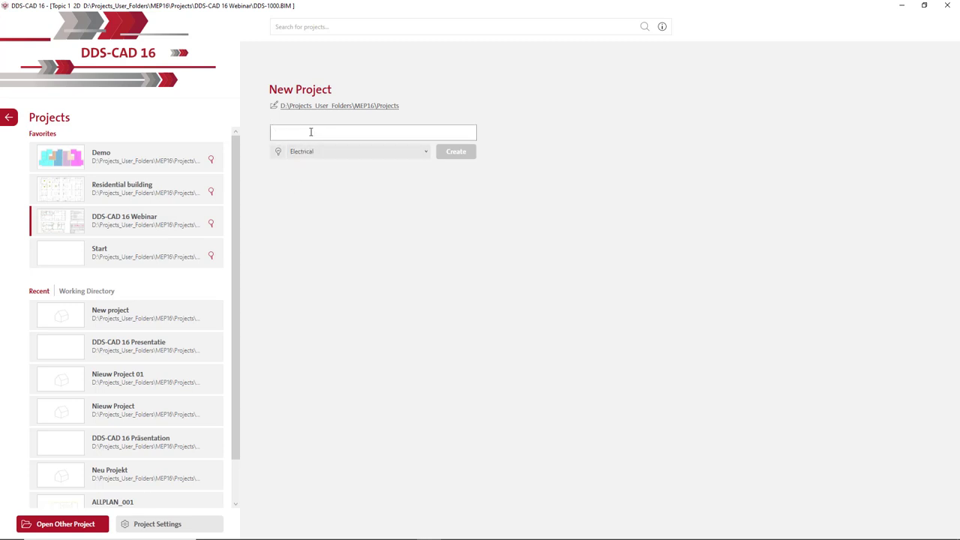
type("New Project")
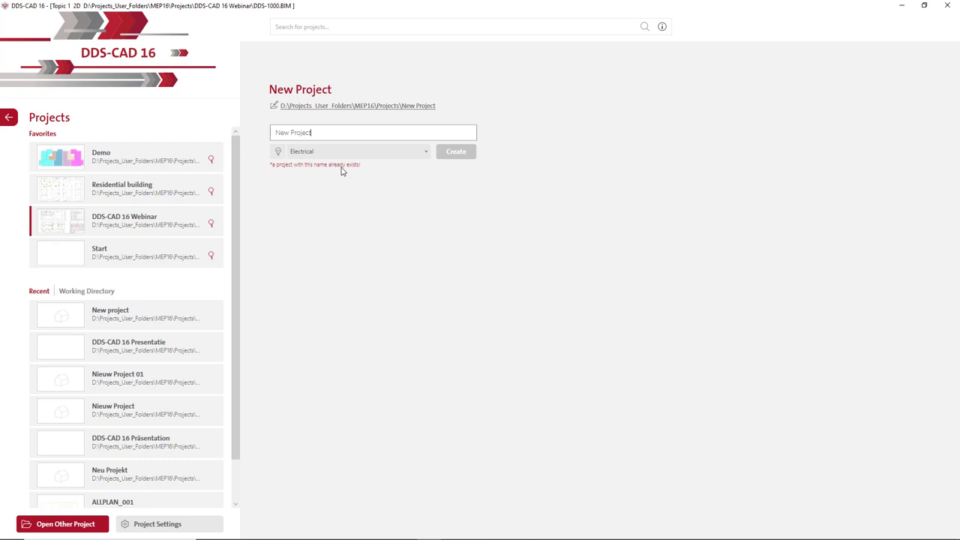
type("01")
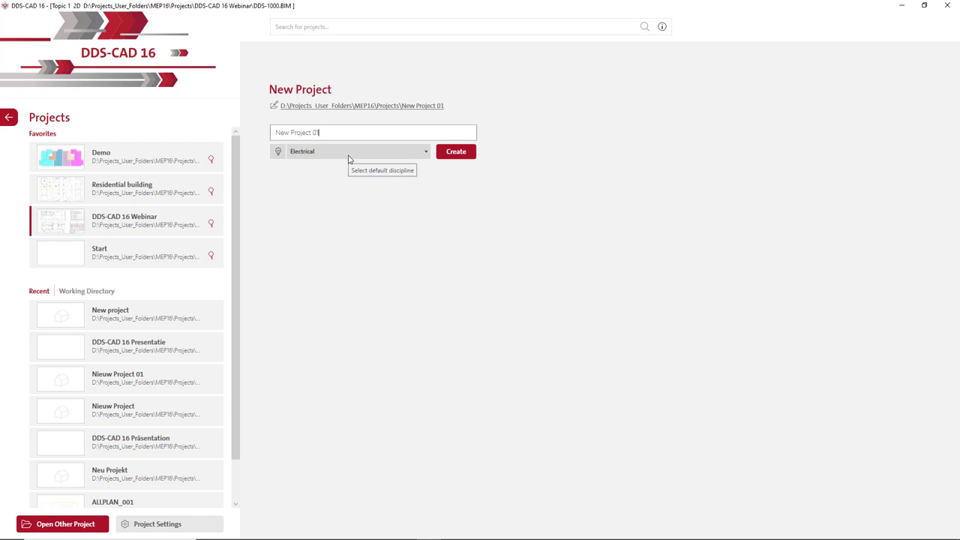
left_click(349, 154)
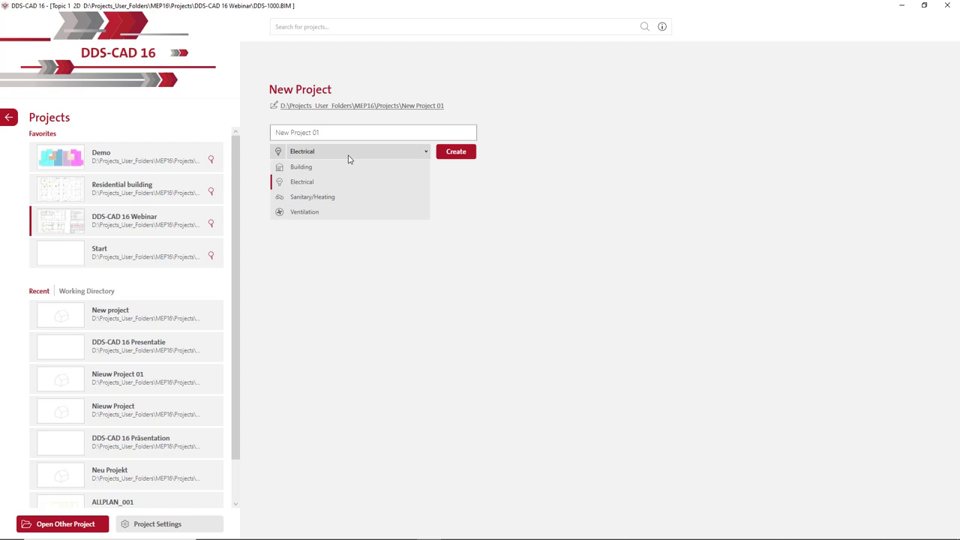
left_click(349, 157)
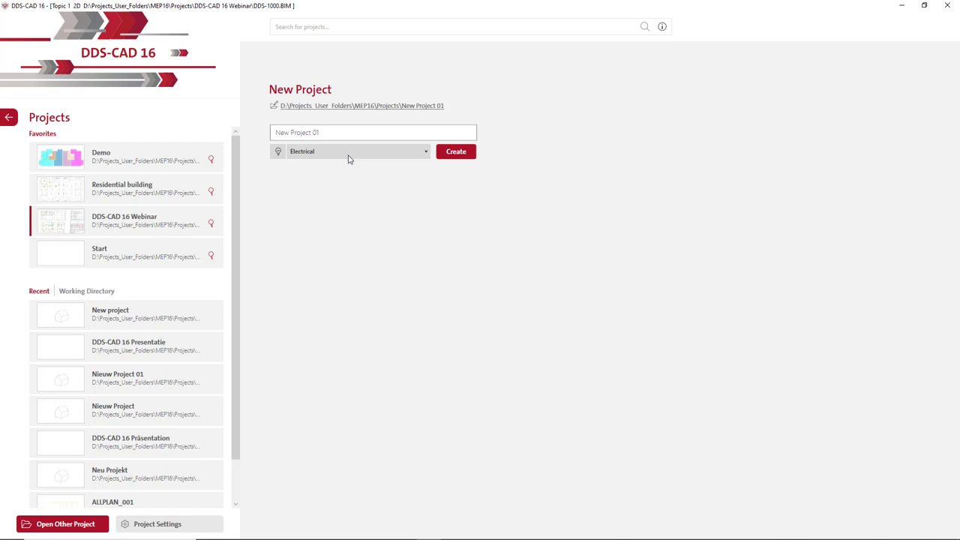
left_click(459, 154)
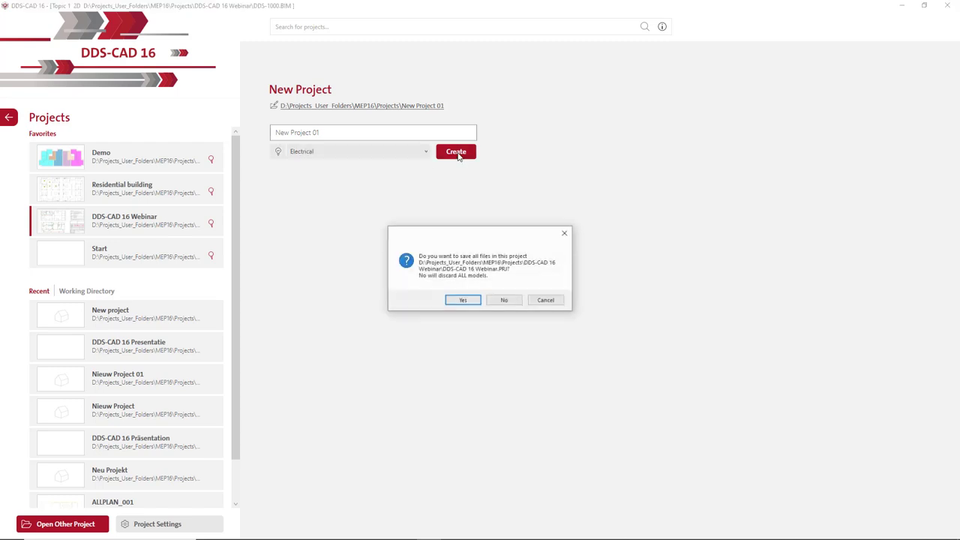
left_click(470, 301)
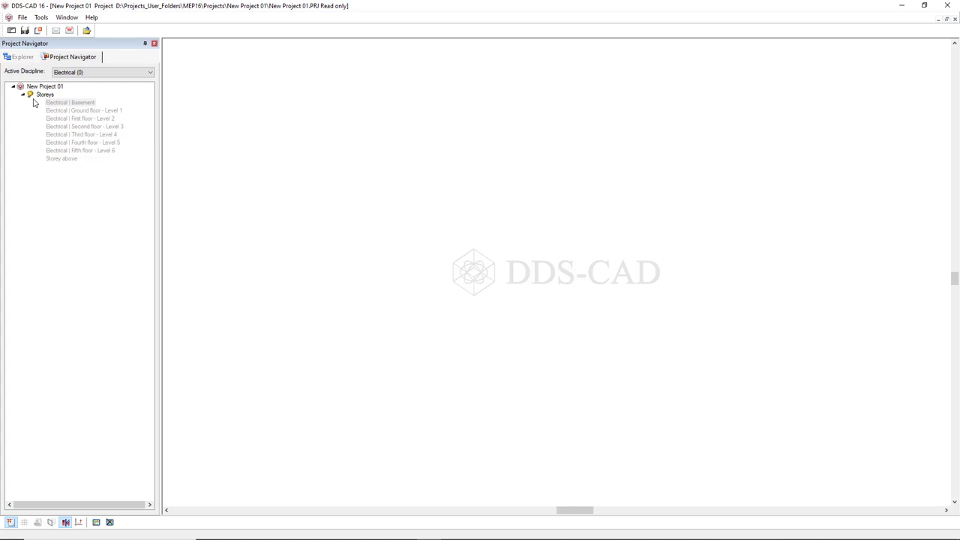
Create electrical models for Ground floor - Level 1 and First floor - Level 2 in the new project.
double_click(80, 111)
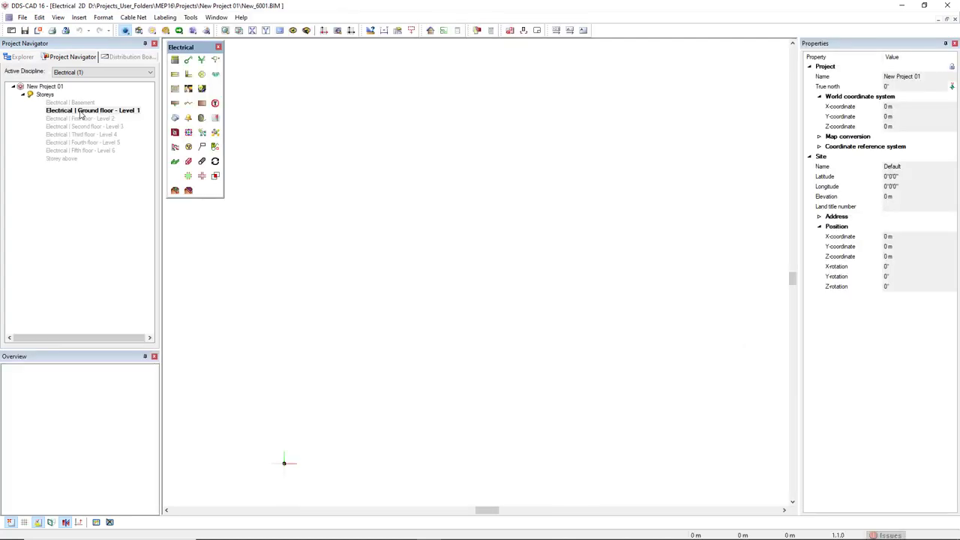
right_click(80, 119)
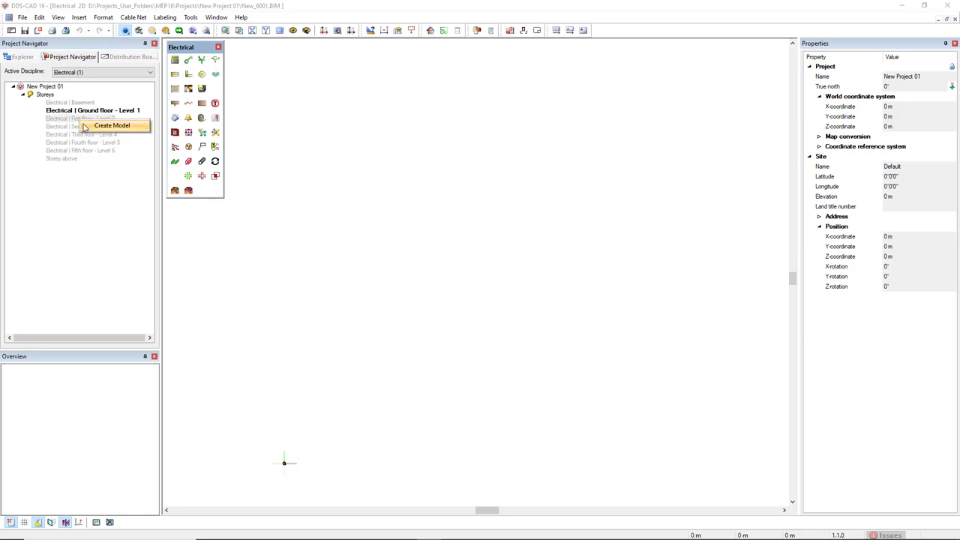
left_click(85, 126)
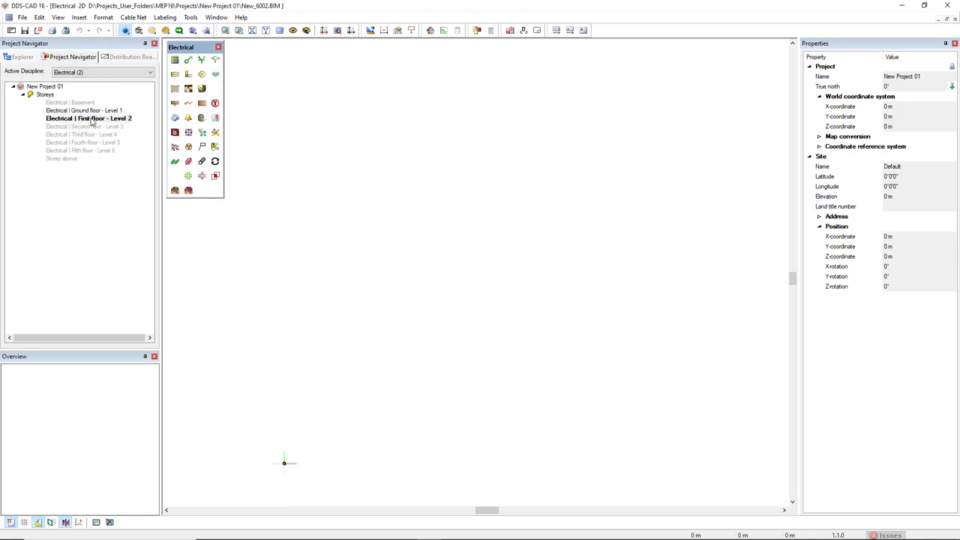
right_click(92, 120)
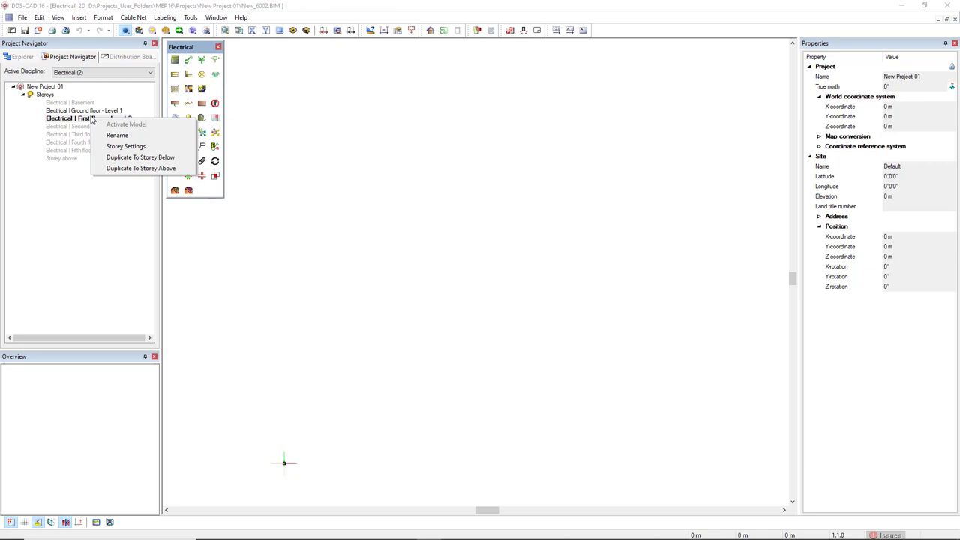
left_click(98, 100)
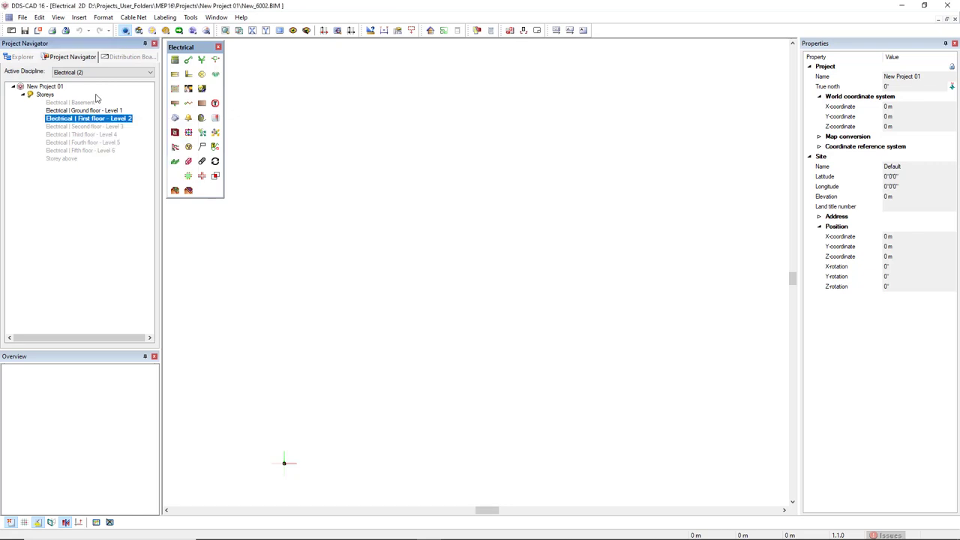
Open the favorite project DDS-CAD 16 Webinar, saving all files of New Project 01.
left_click(11, 30)
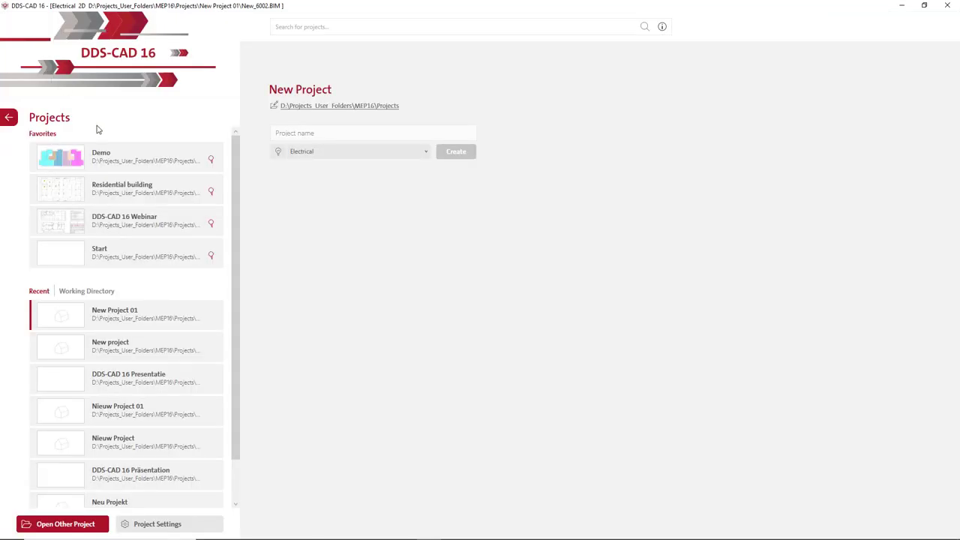
left_click(167, 228)
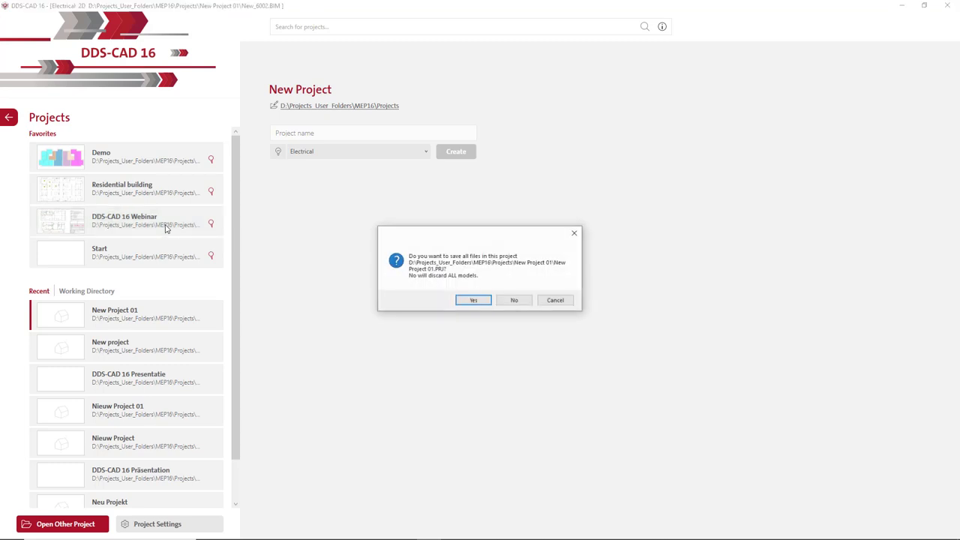
left_click(486, 301)
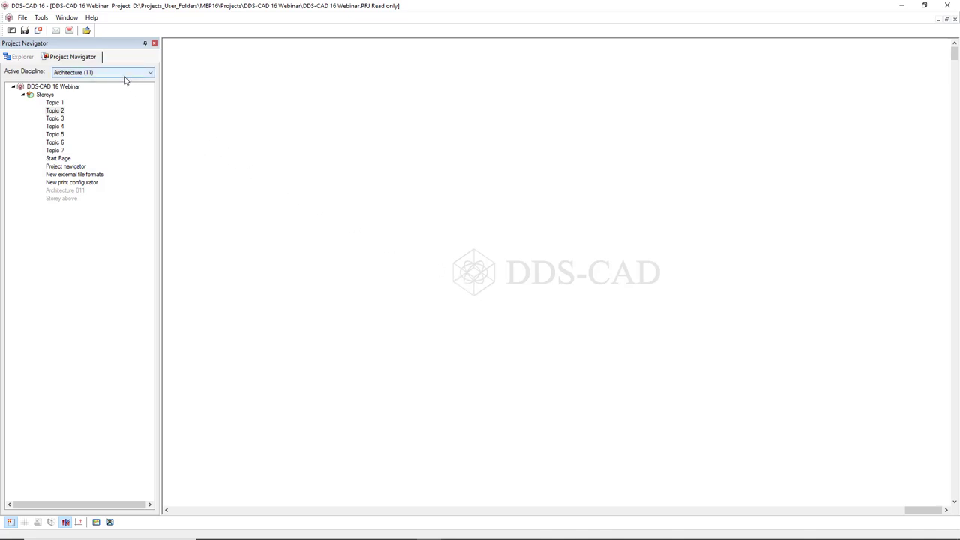
Open the Topic 1 storey and examine its inserted floor plan, then view the Topic 2 storey for comparison.
double_click(57, 103)
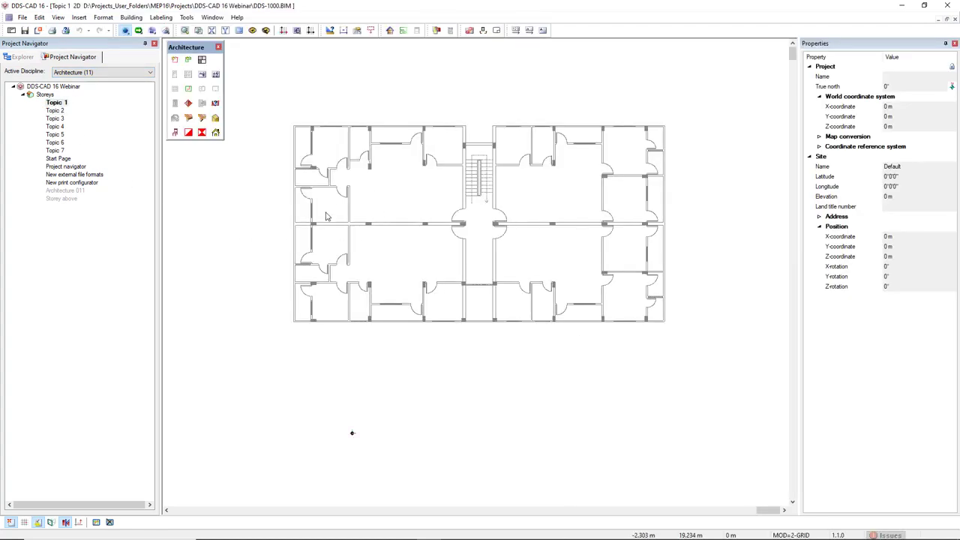
left_click(396, 242)
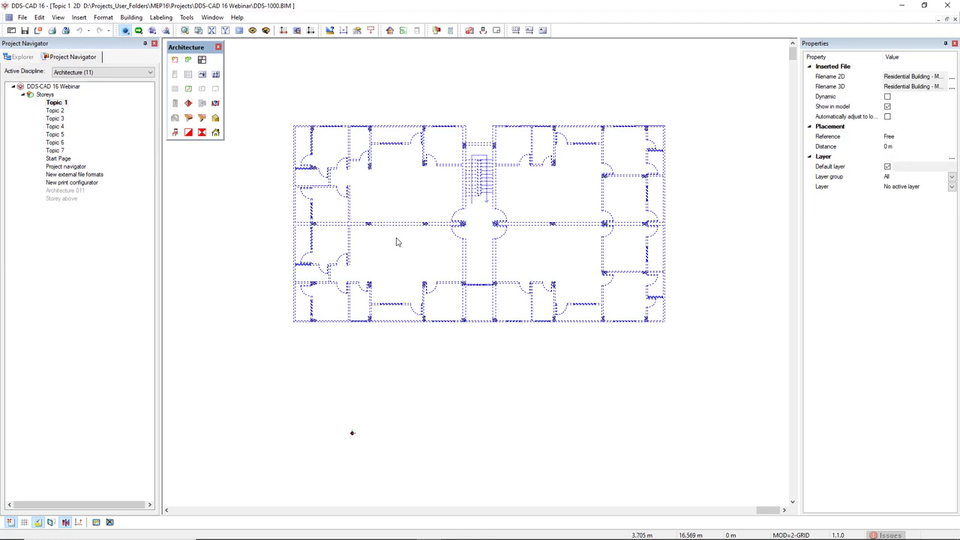
key("Escape")
double_click(59, 111)
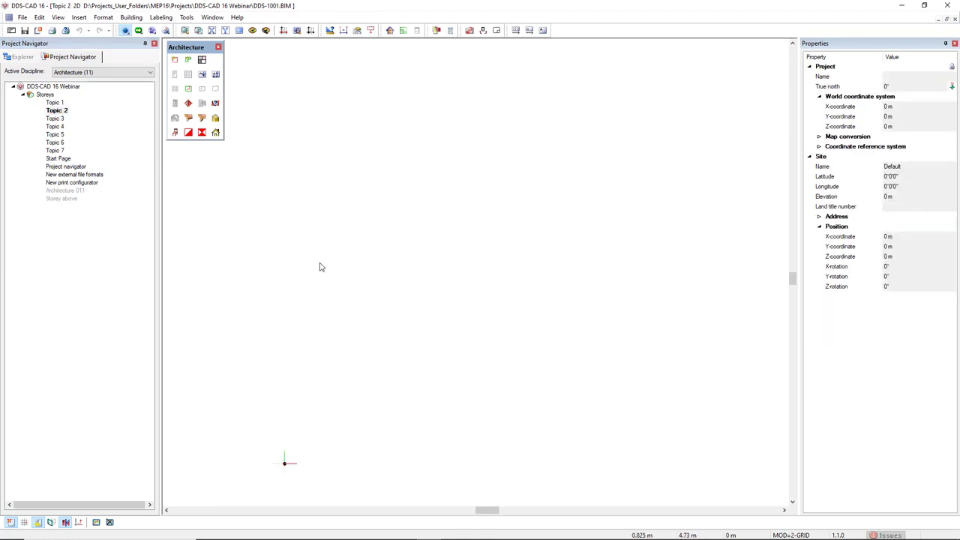
Activate Topic 1, duplicate it to the storey above while overwriting the existing files, and compare Topic 1 with Topic 2.
left_click(57, 104)
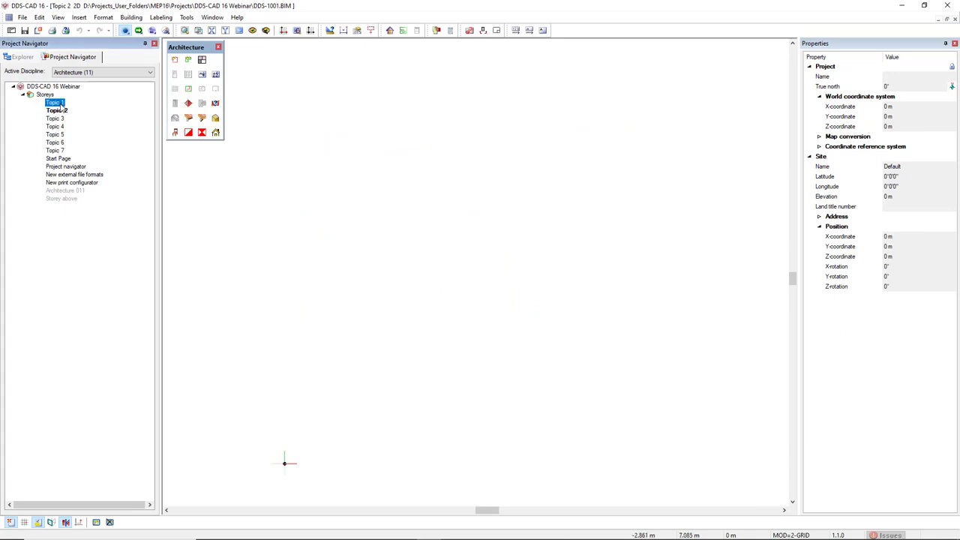
double_click(57, 102)
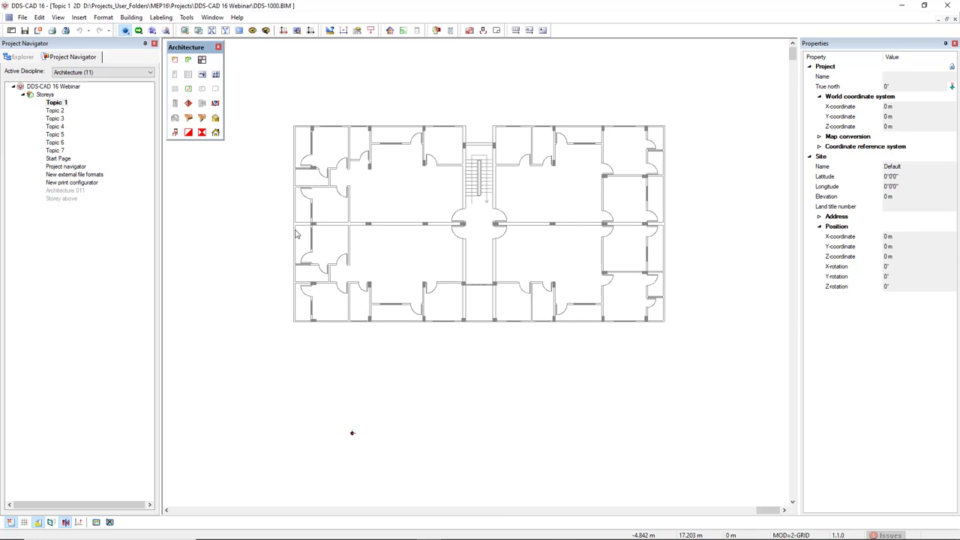
right_click(59, 109)
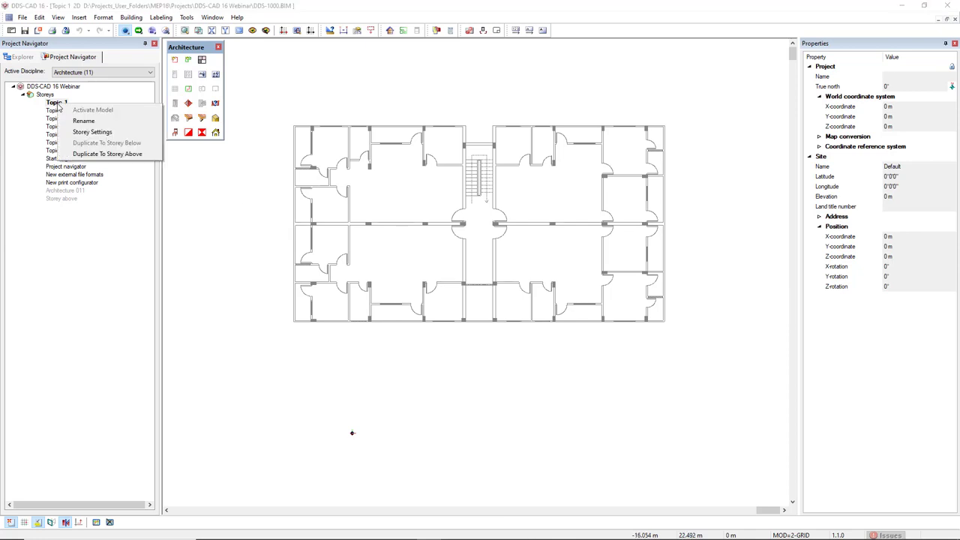
left_click(69, 154)
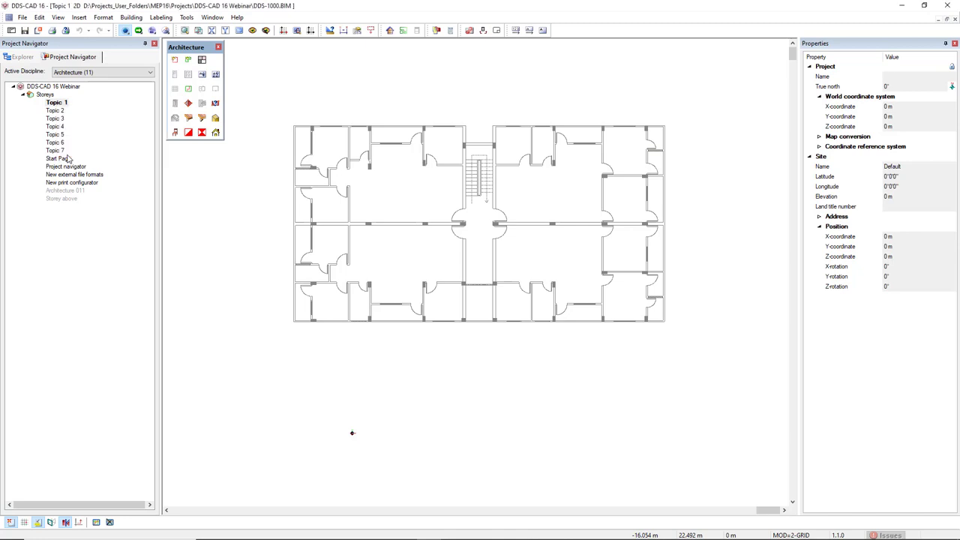
left_click(504, 296)
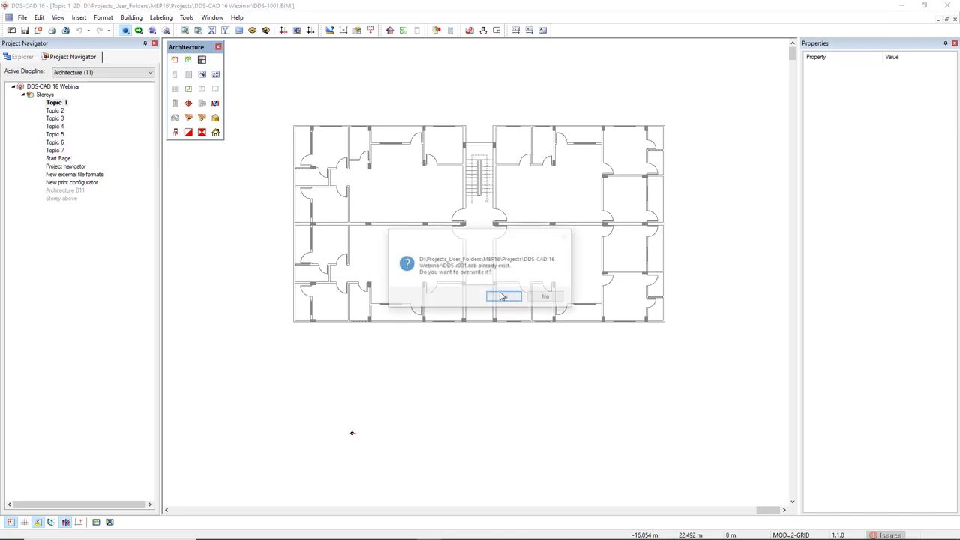
left_click(504, 295)
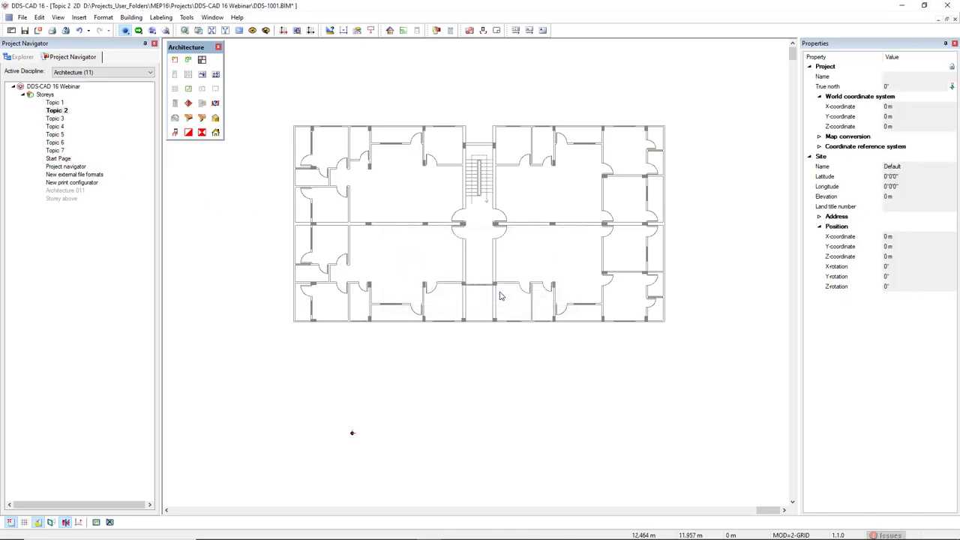
double_click(55, 103)
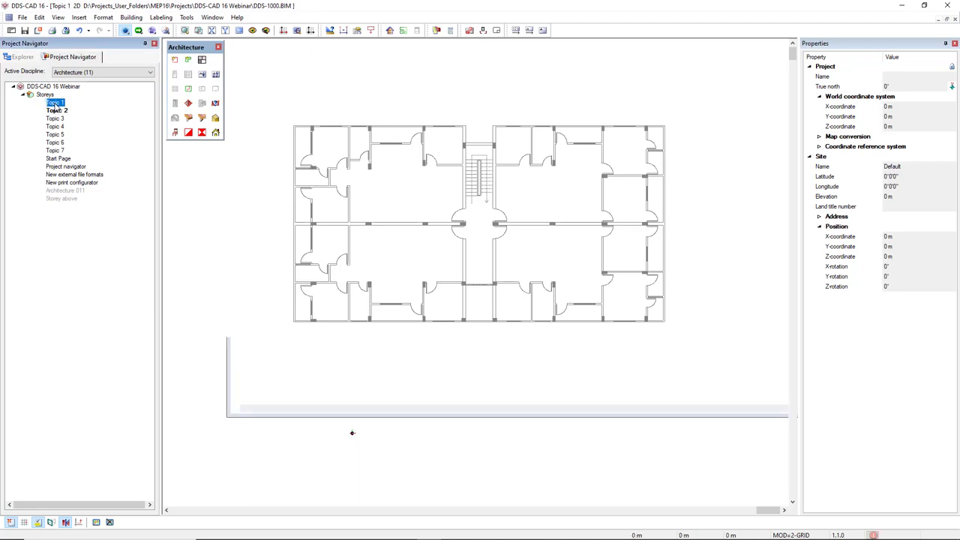
double_click(56, 111)
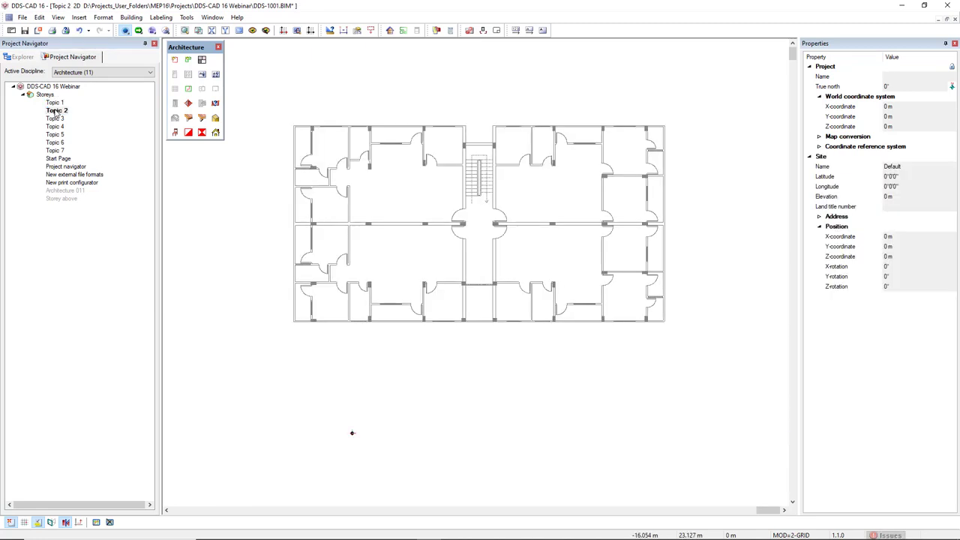
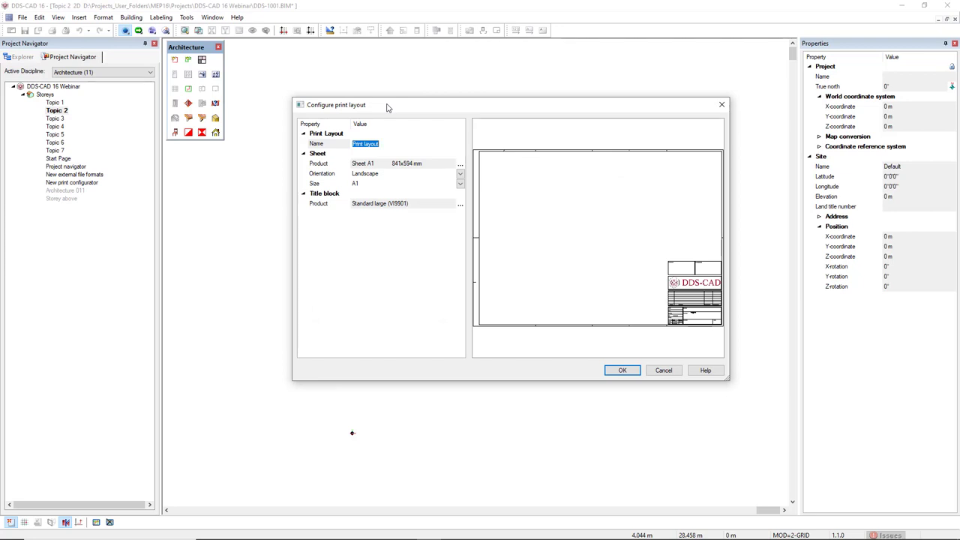
Set the new print layout's sheet product to the framed Sheet A2, 594x420 mm.
left_click_drag(387, 107, 344, 76)
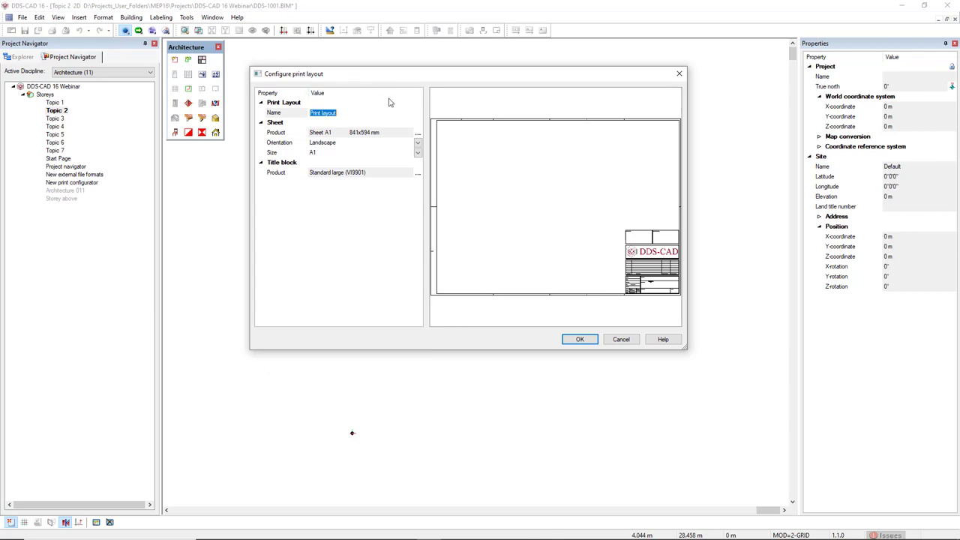
left_click(417, 132)
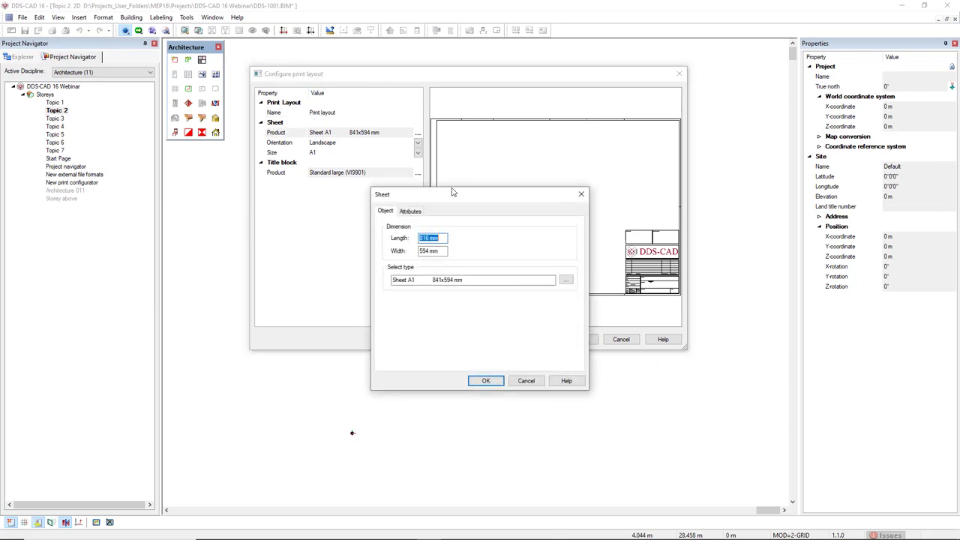
left_click(566, 279)
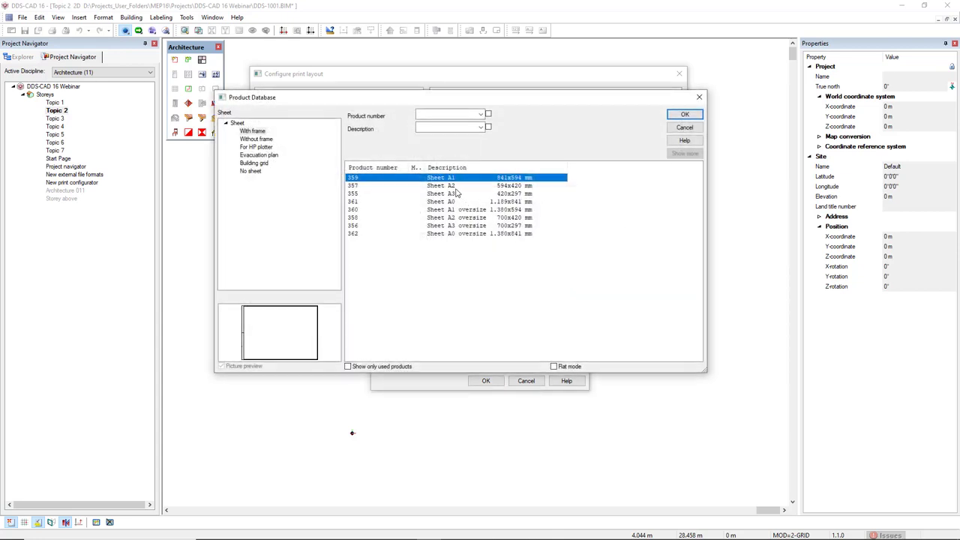
left_click(455, 186)
left_click(684, 114)
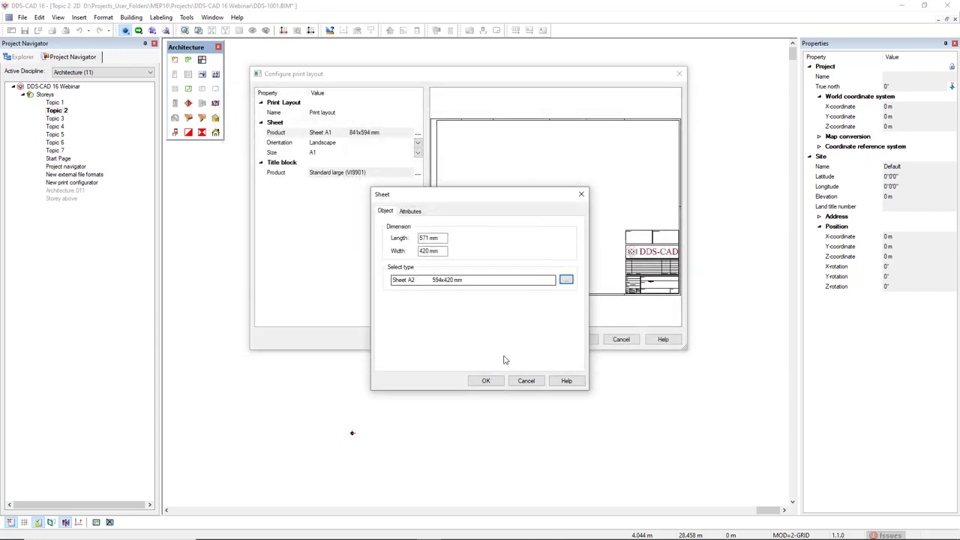
left_click(485, 380)
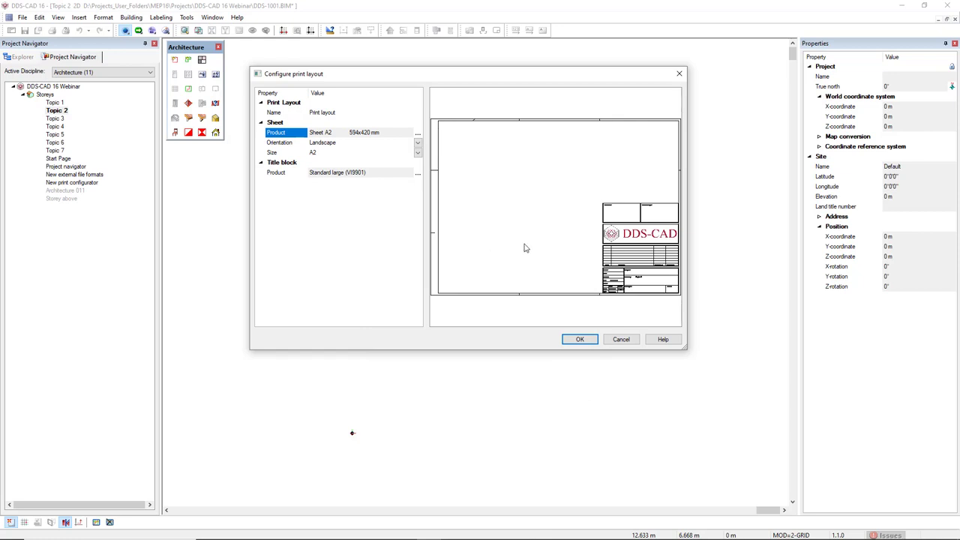
Set the title block to Standard (VI9901) for installation plans and create the print layout.
left_click(418, 173)
left_click(564, 288)
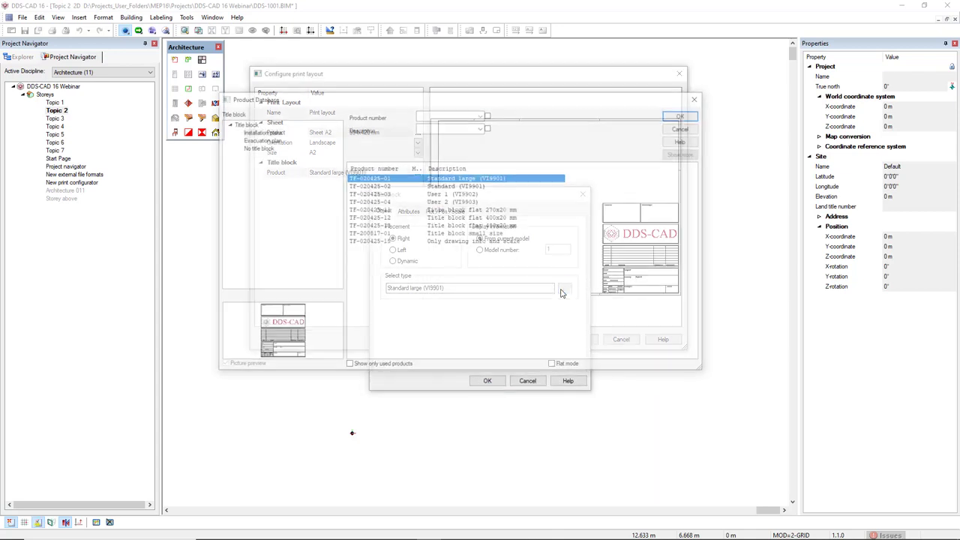
left_click(469, 186)
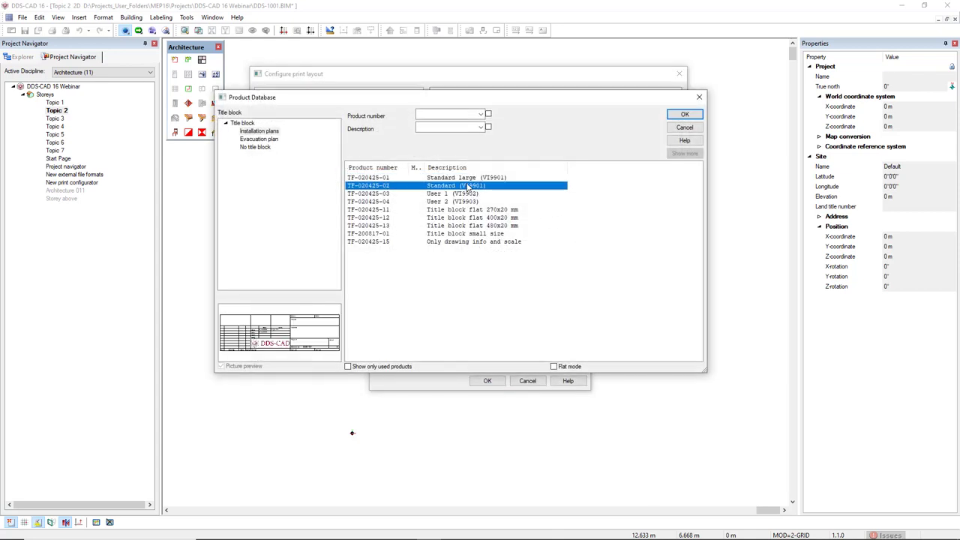
left_click(682, 115)
left_click(487, 380)
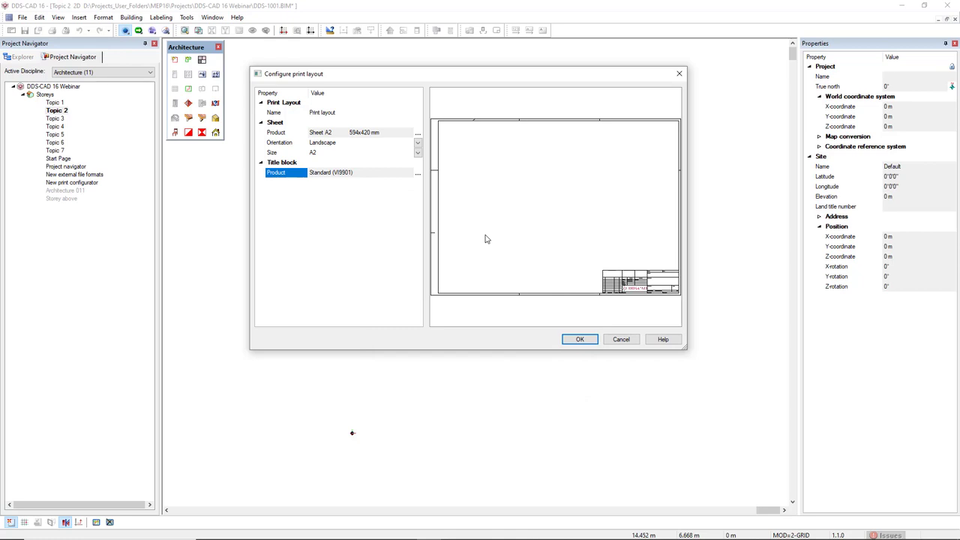
left_click(581, 339)
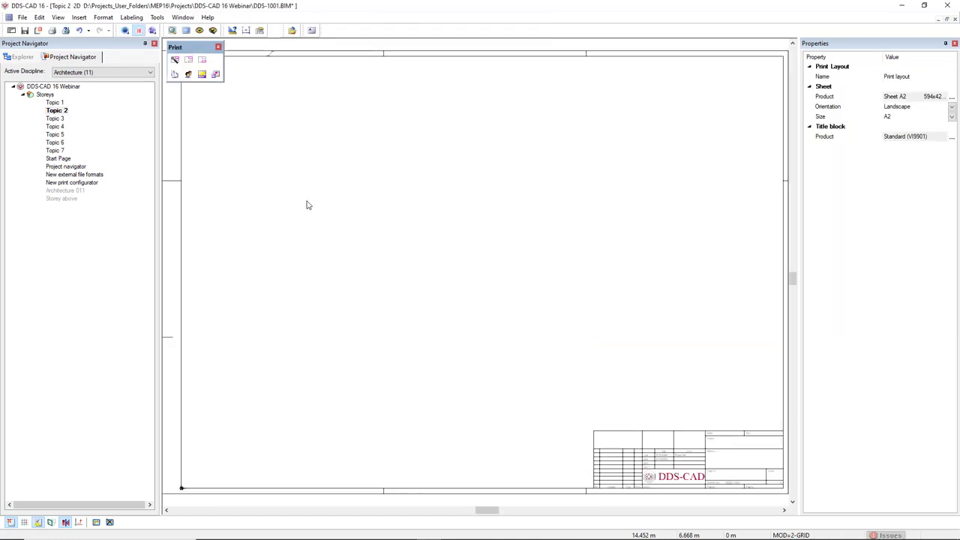
Copy the print layout under Topic 2 in the project structure.
left_click(16, 58)
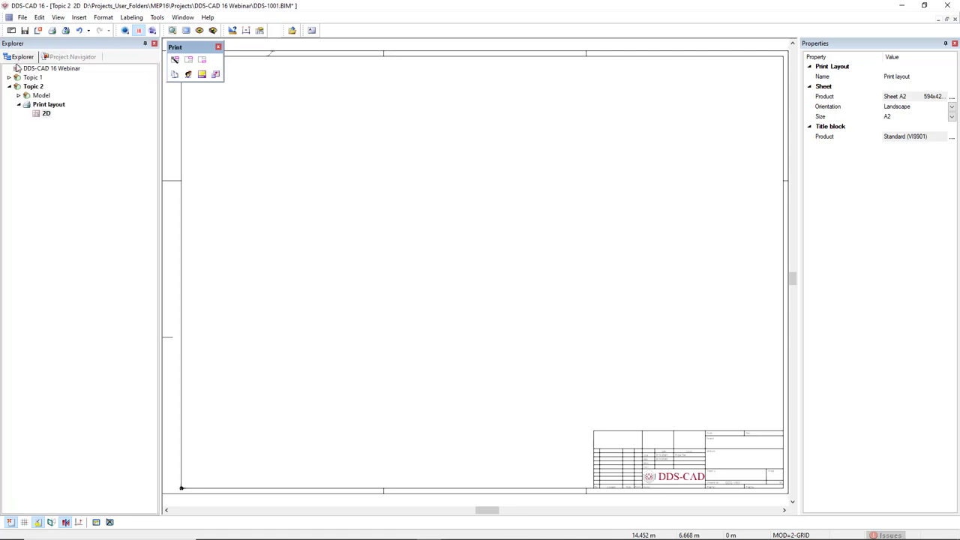
right_click(55, 108)
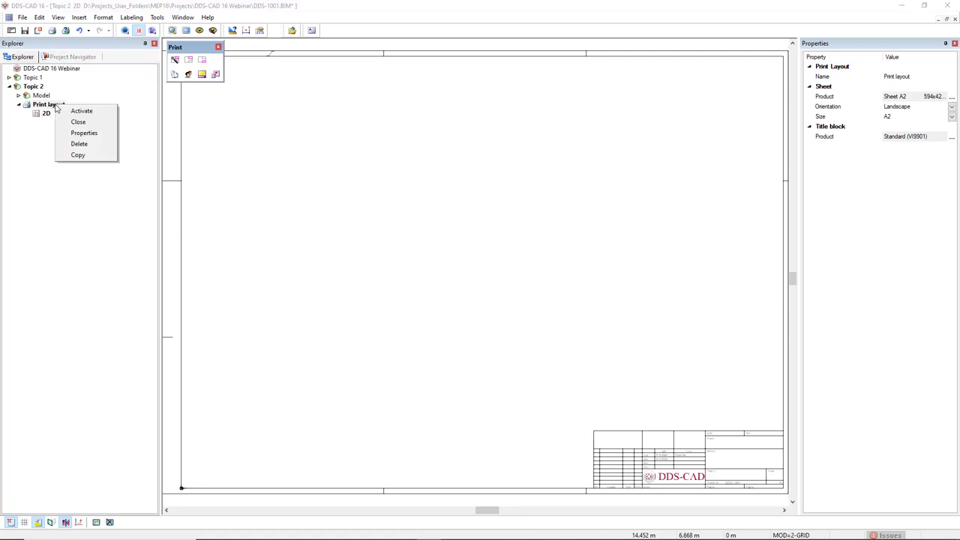
left_click(78, 154)
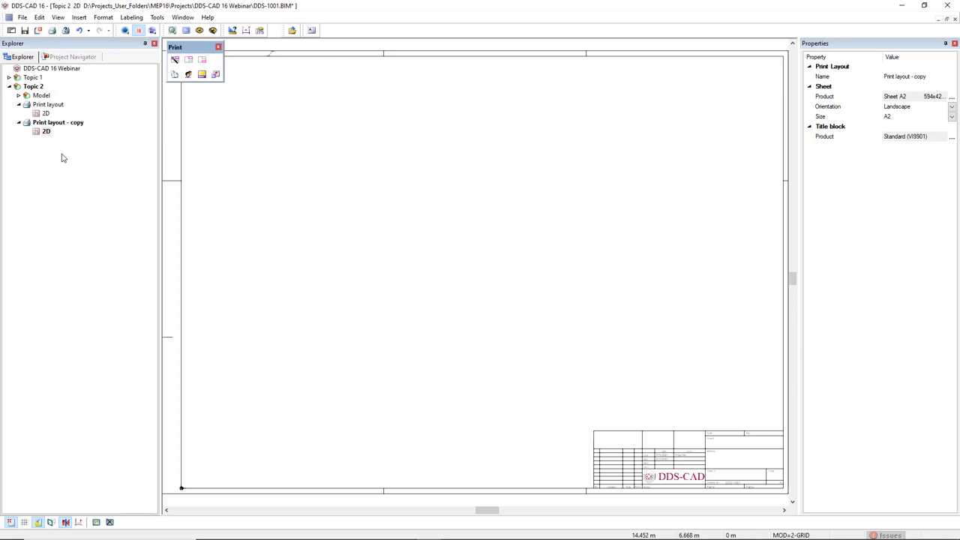
Switch the active discipline to Electrical, open Technical mirroring | Topic 1 and view its Print layout Ap 05.
left_click(83, 58)
left_click(87, 72)
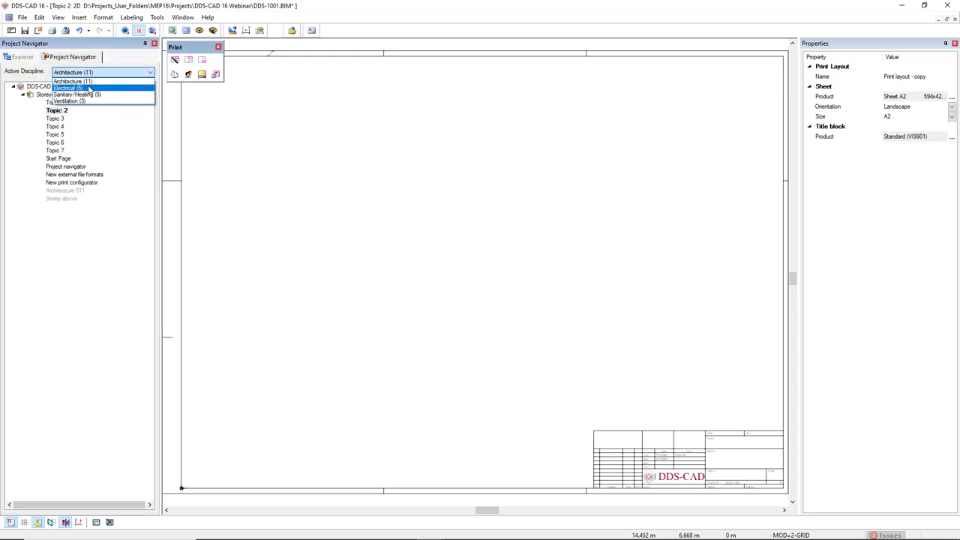
left_click(88, 84)
double_click(88, 103)
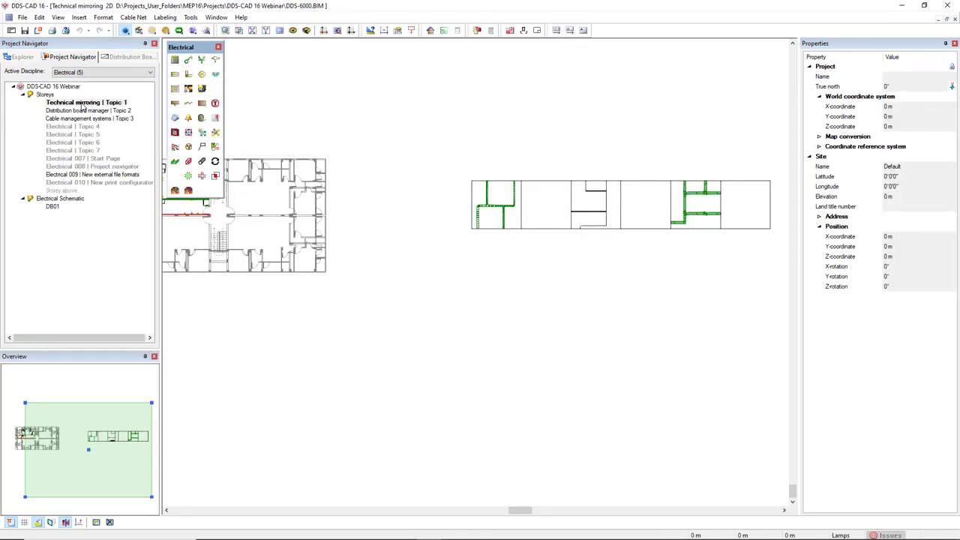
left_click(28, 58)
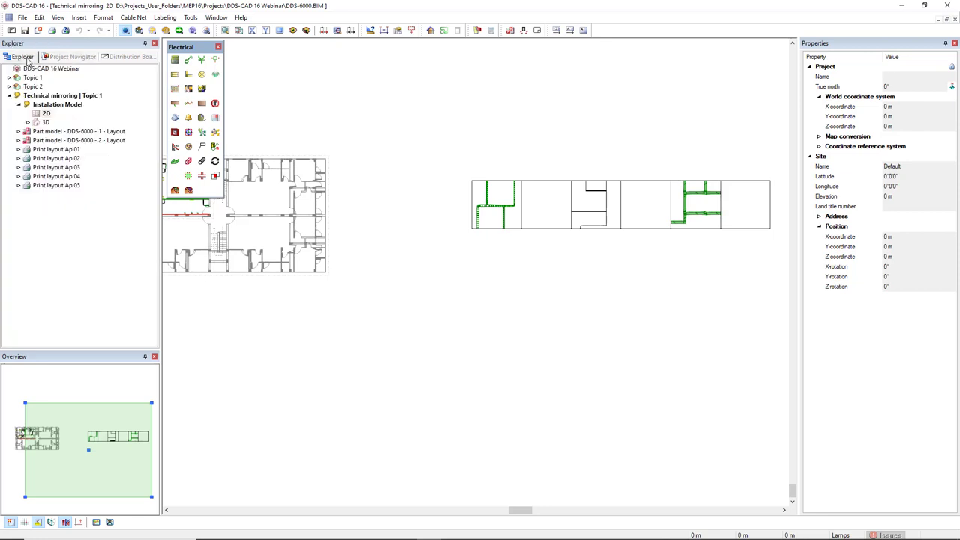
double_click(48, 186)
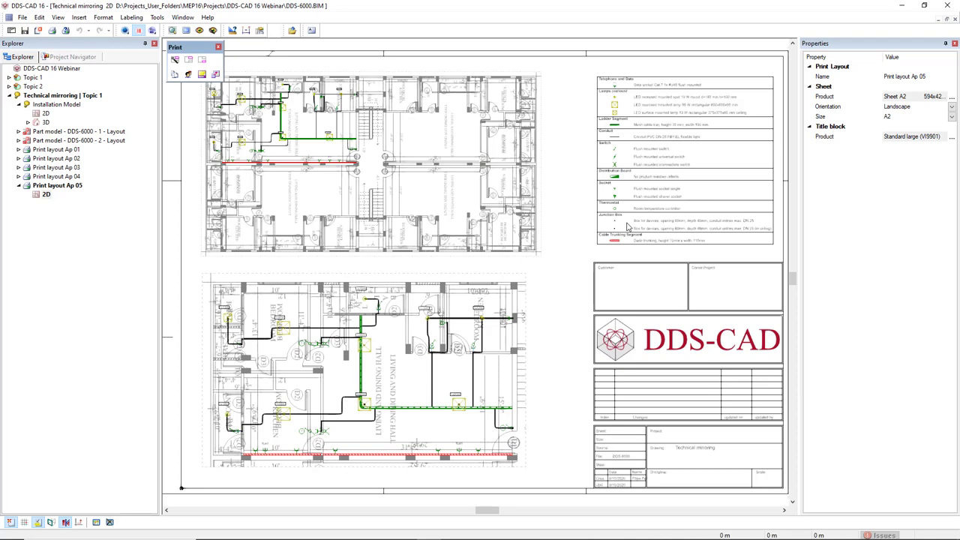
scroll(626, 227, "down", 2)
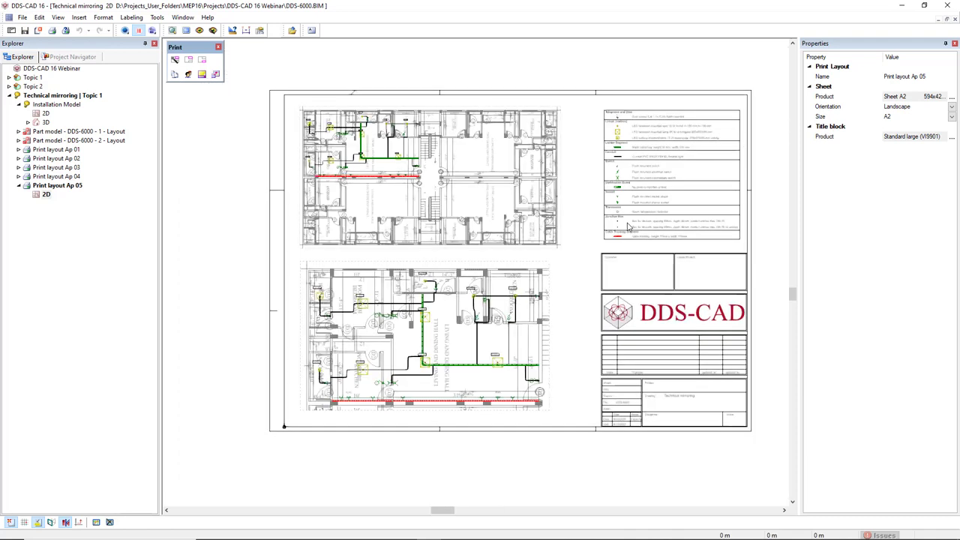
Copy Print layout Ap 05 and rename the copy Print layout Ap 06.
right_click(78, 187)
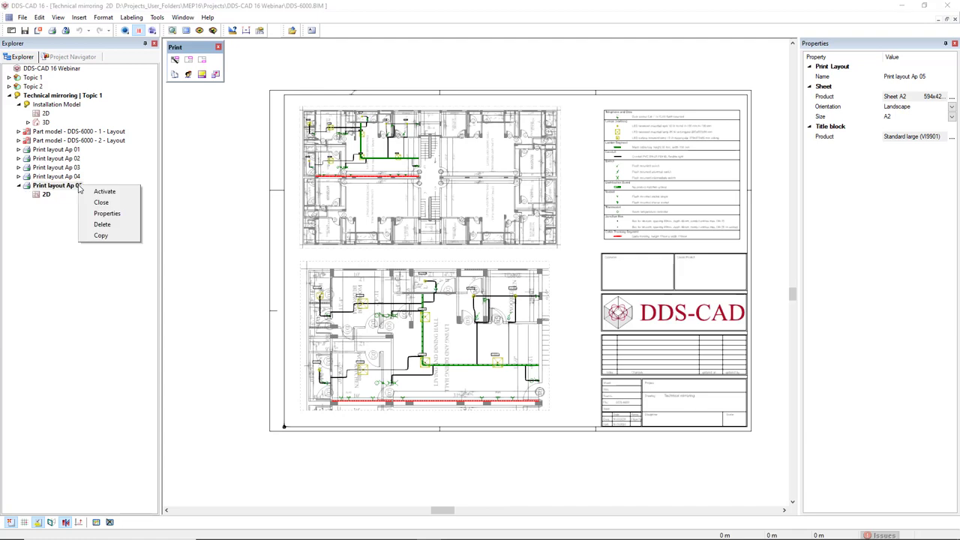
left_click(102, 235)
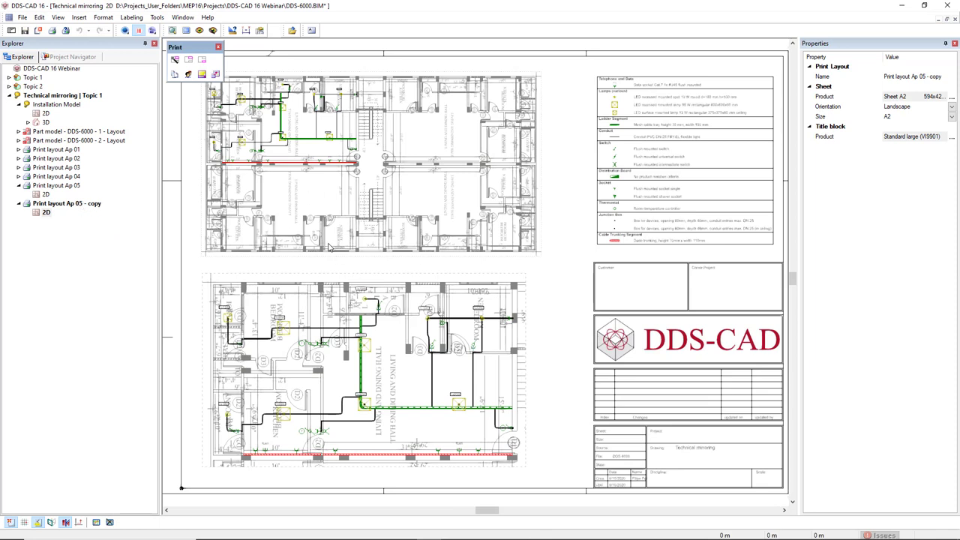
right_click(81, 207)
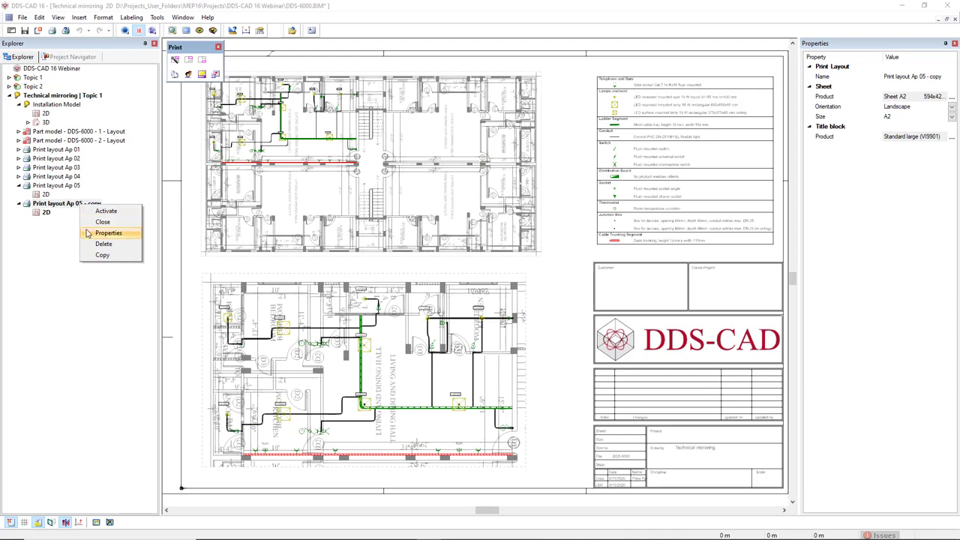
left_click(87, 234)
left_click(371, 112)
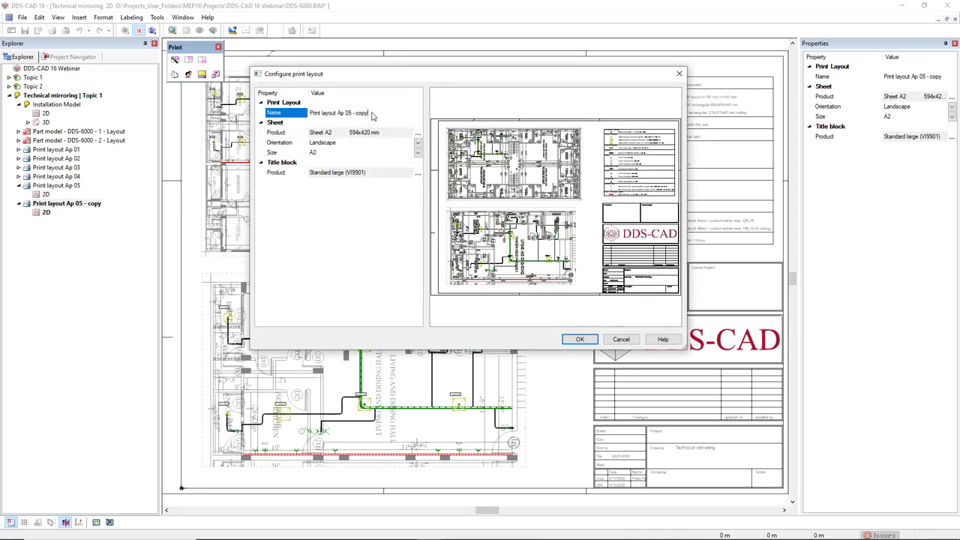
left_click_drag(371, 114, 353, 114)
key("BackSpace")
key("BackSpace")
type("6")
left_click(574, 339)
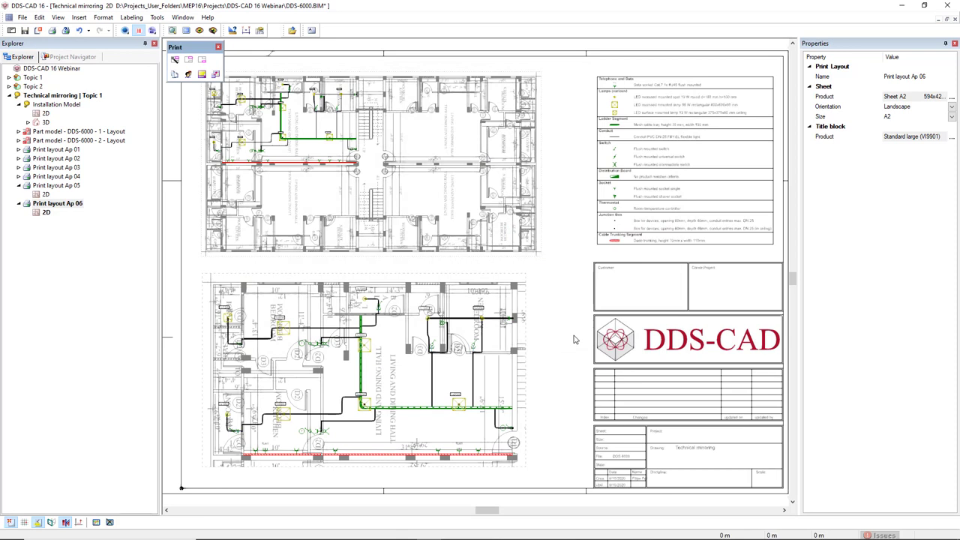
Review the list of print layouts for the current file and for all open files, then close it.
left_click(66, 30)
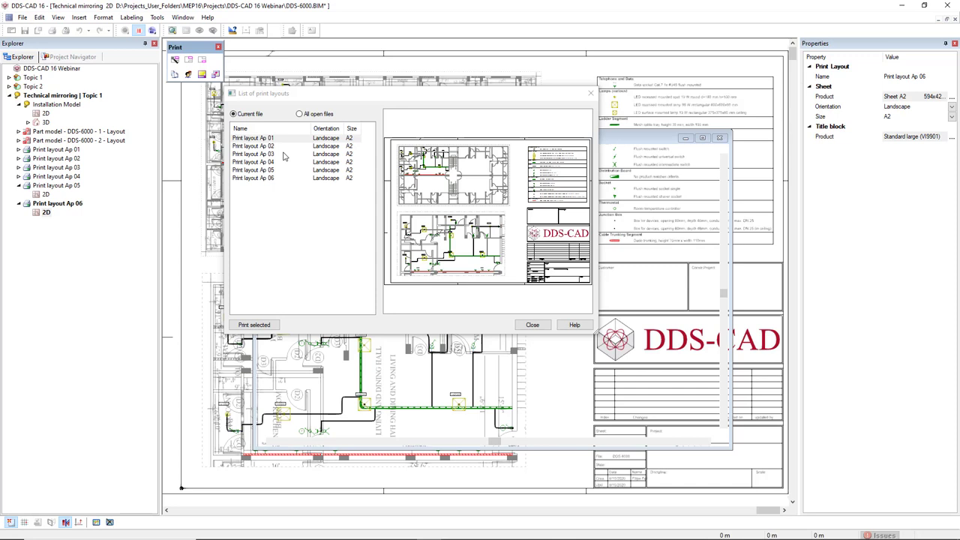
left_click(299, 115)
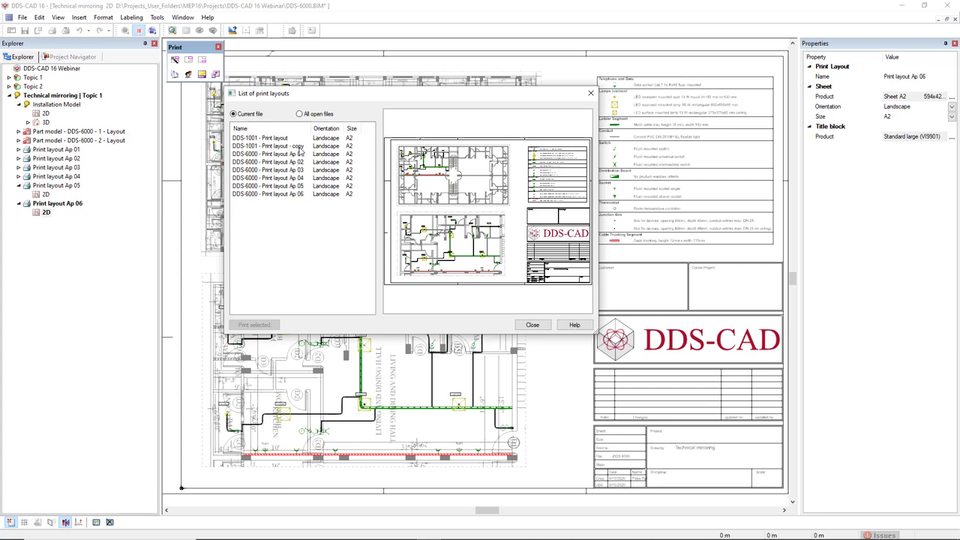
left_click(590, 93)
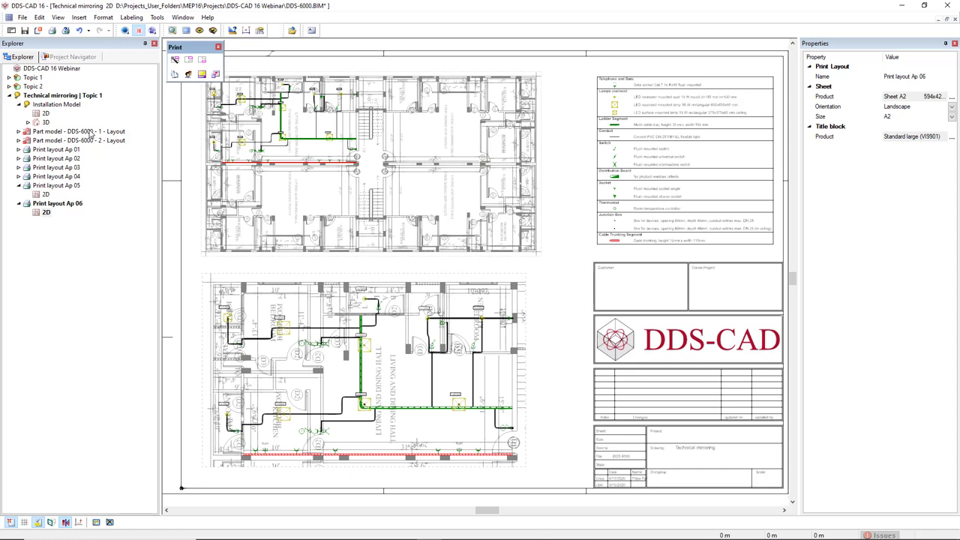
Open the Electrical 009 | New external file formats model and bring up the LED lamps in the product database with a wider Description column.
left_click(74, 59)
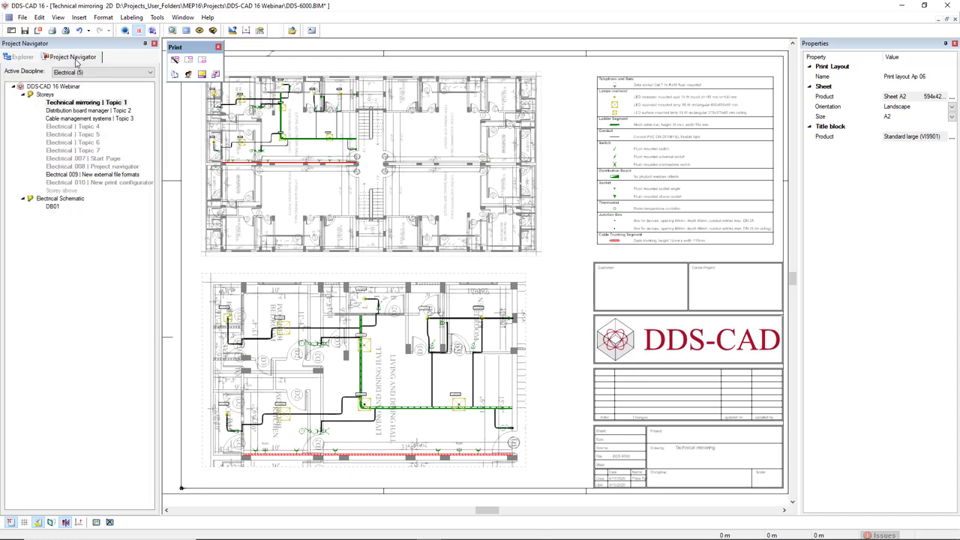
double_click(84, 176)
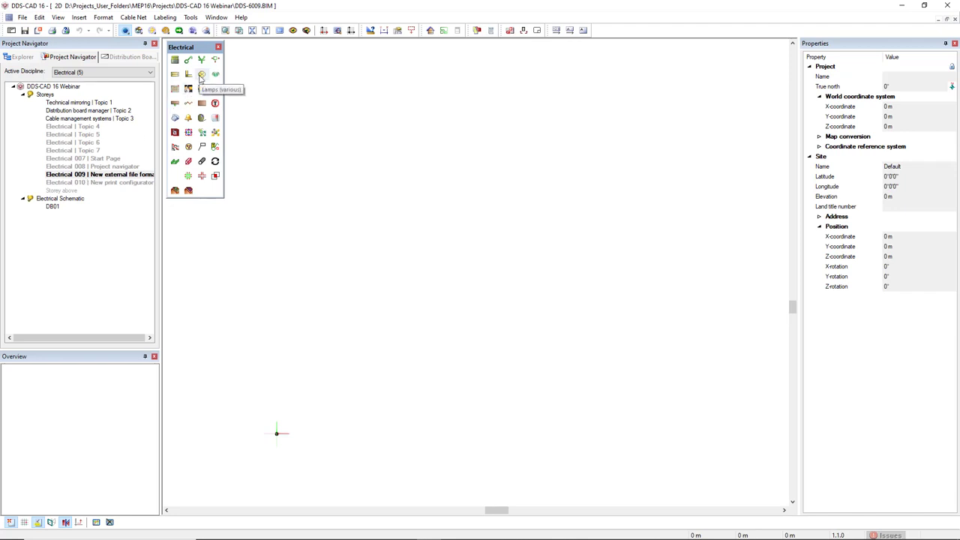
left_click(201, 75)
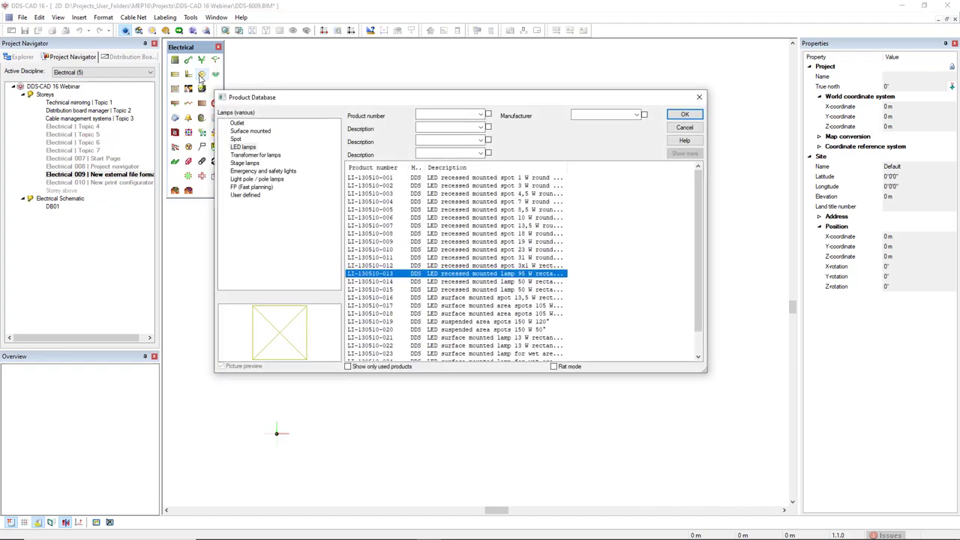
left_click_drag(307, 104, 325, 67)
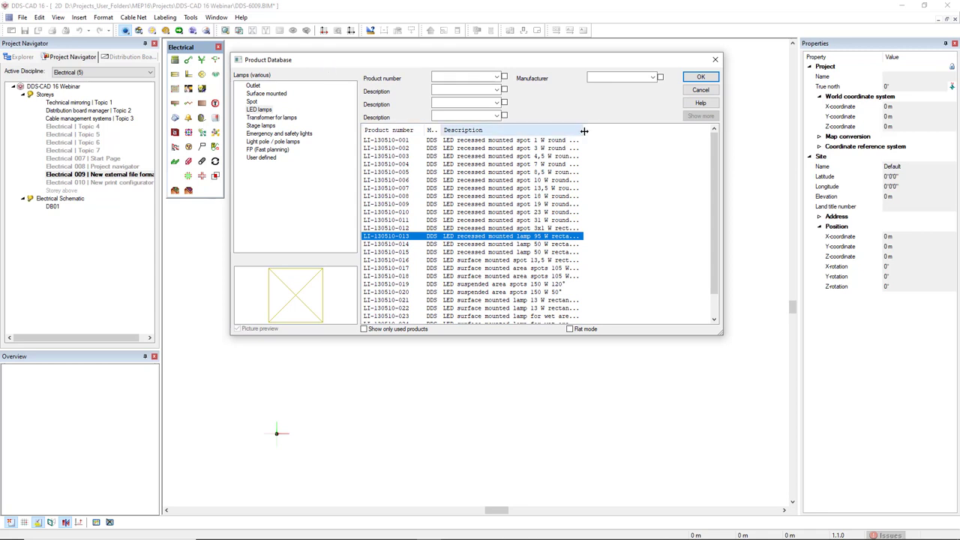
left_click_drag(582, 131, 663, 131)
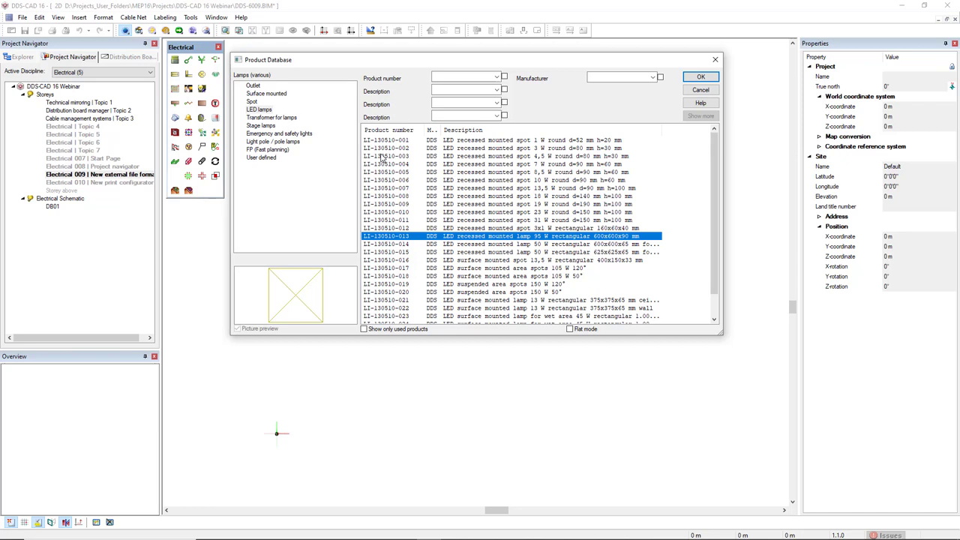
Copy the 95 W rectangular LED recessed mounted lamp for replacement with a BIMObject product and search the BIMObject products for bellatrix.
right_click(466, 241)
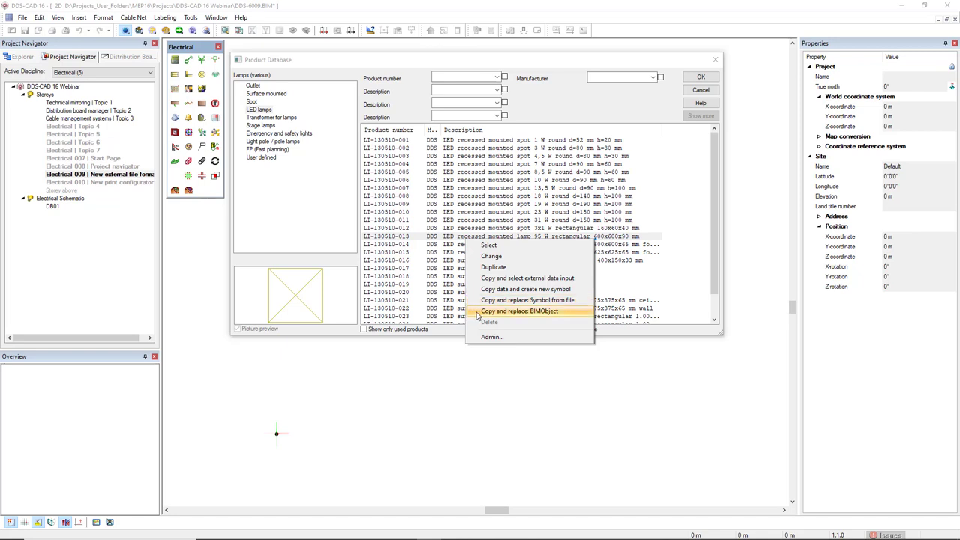
left_click(480, 311)
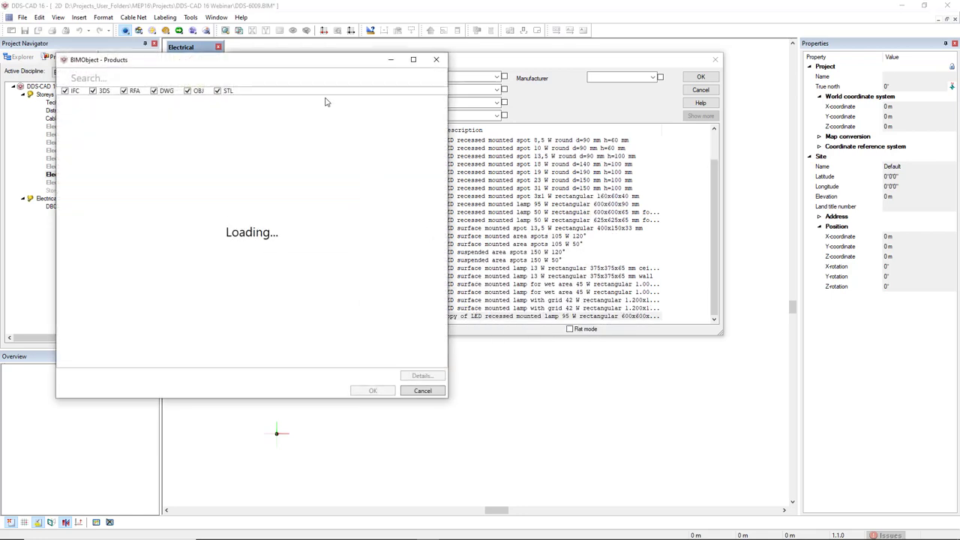
left_click_drag(297, 62, 510, 68)
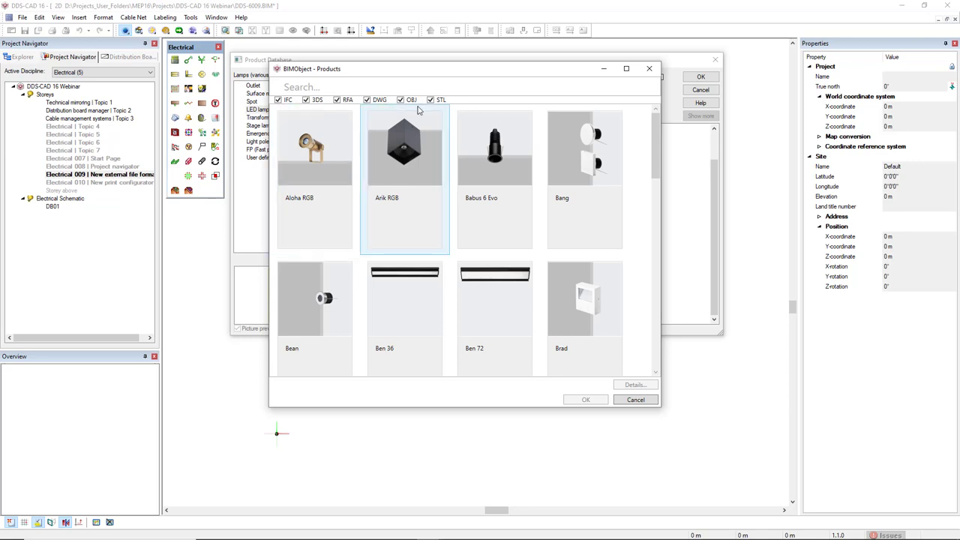
left_click(355, 84)
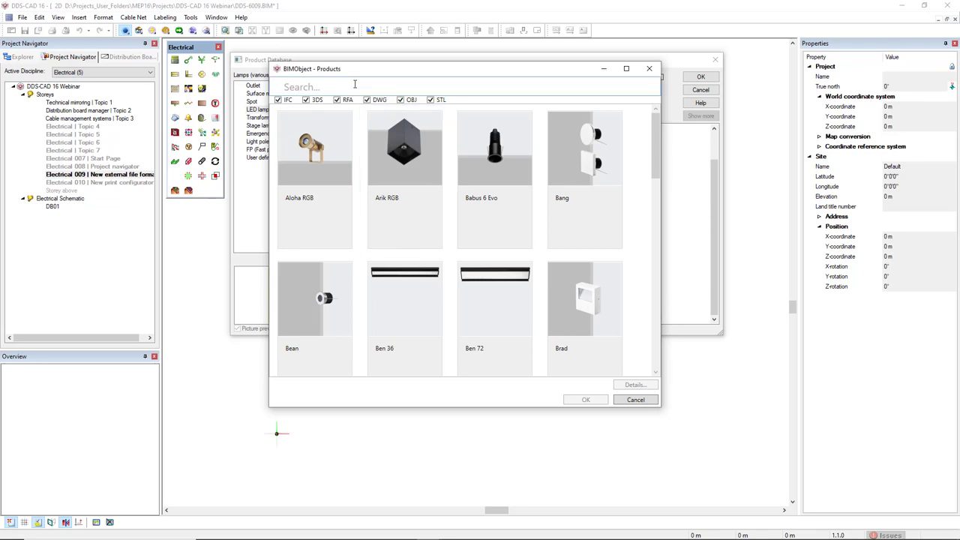
type("bellatrix")
key("Return")
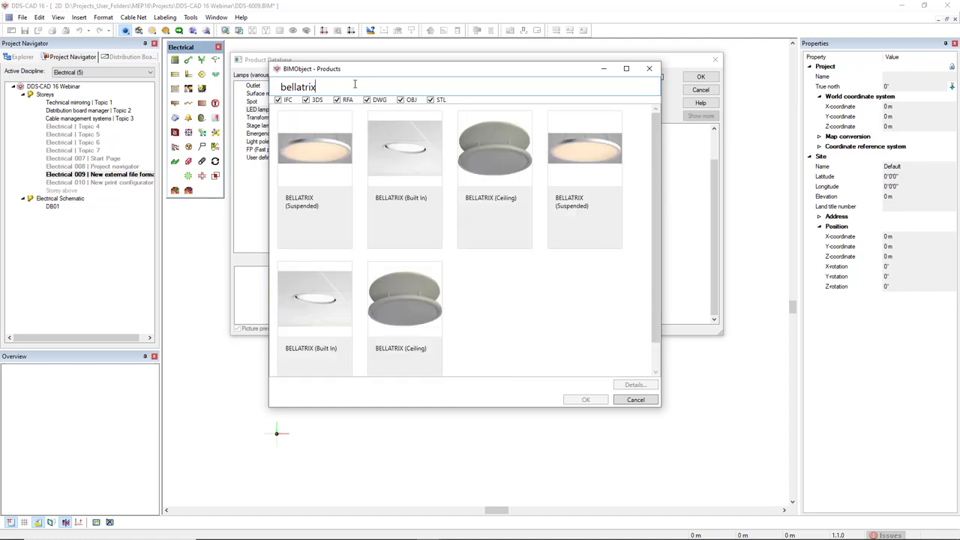
Open the details of the first BELLATRIX (Suspended) product and import it with the RFA file type.
left_click(332, 152)
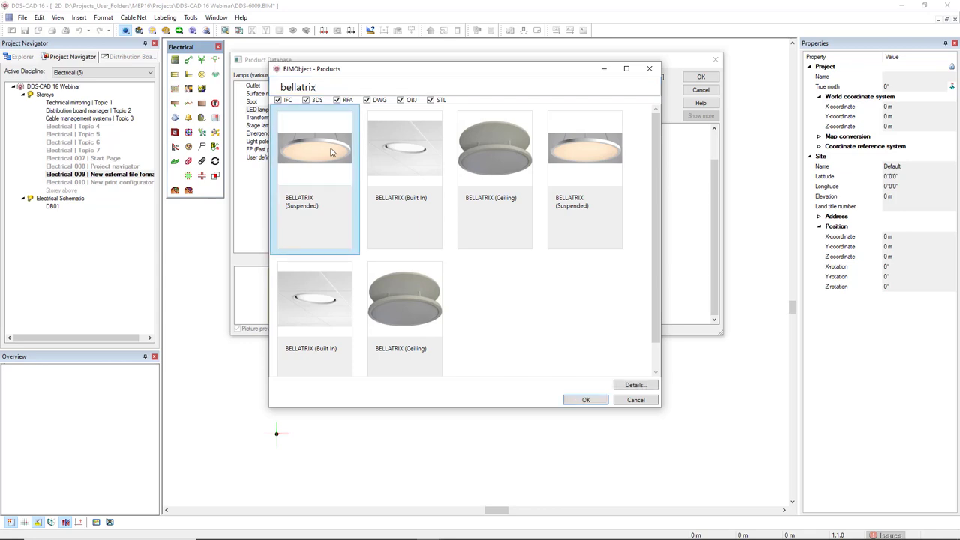
left_click(634, 385)
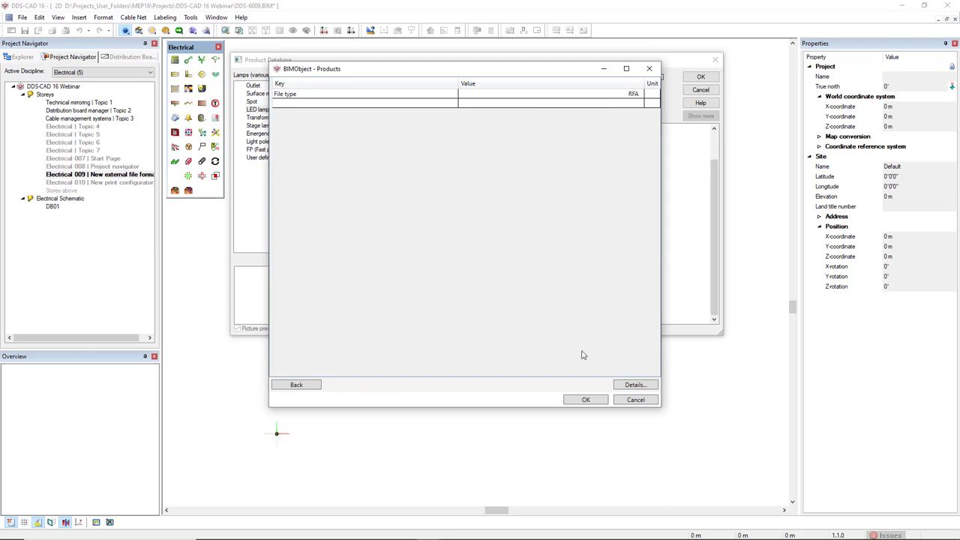
left_click(571, 401)
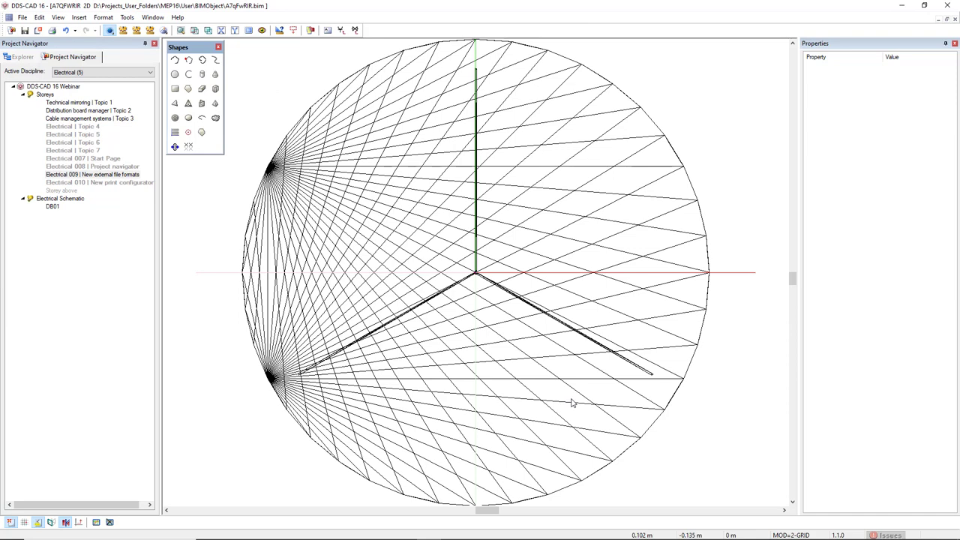
Display the imported BELLATRIX lamp as a rendered 3D view, inspect it from several angles and save the symbol file.
scroll(571, 403, "down", 4)
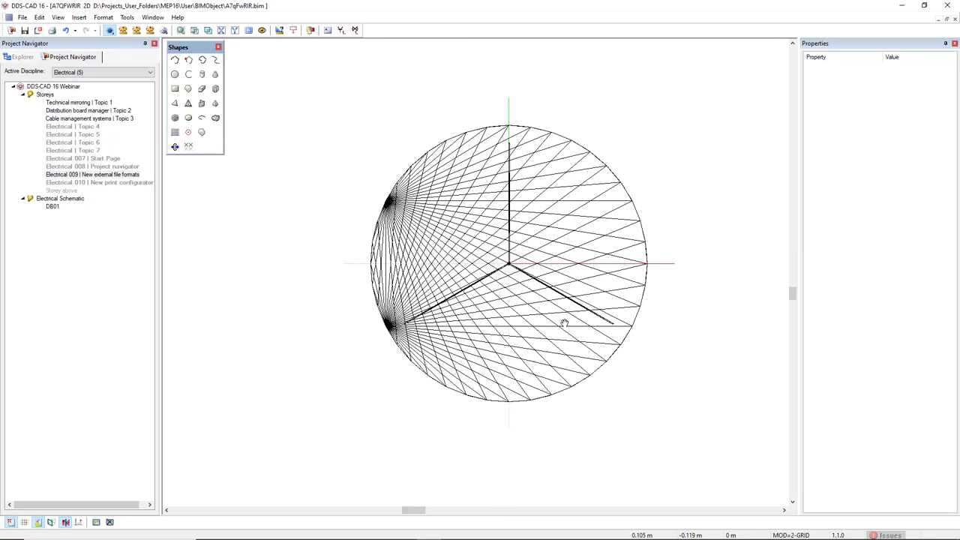
left_click(193, 30)
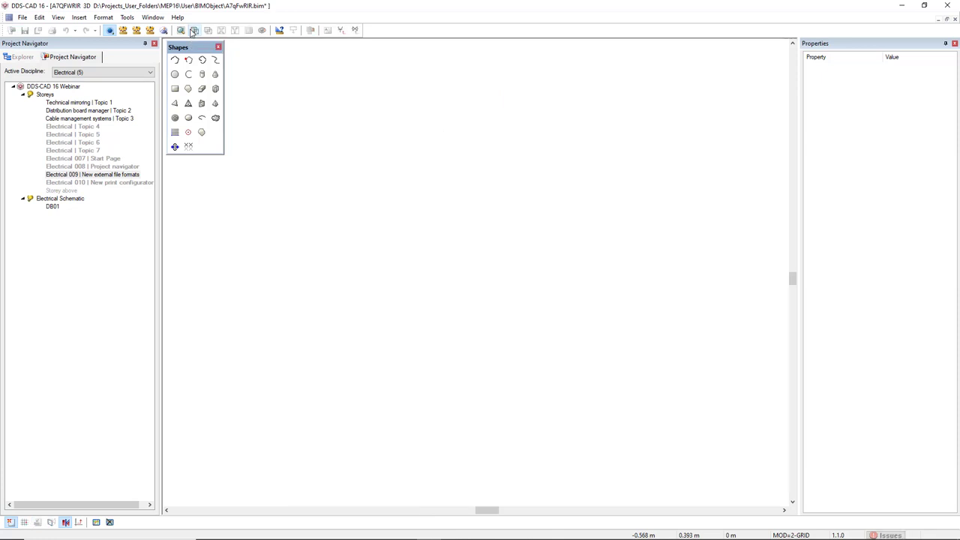
left_click(165, 30)
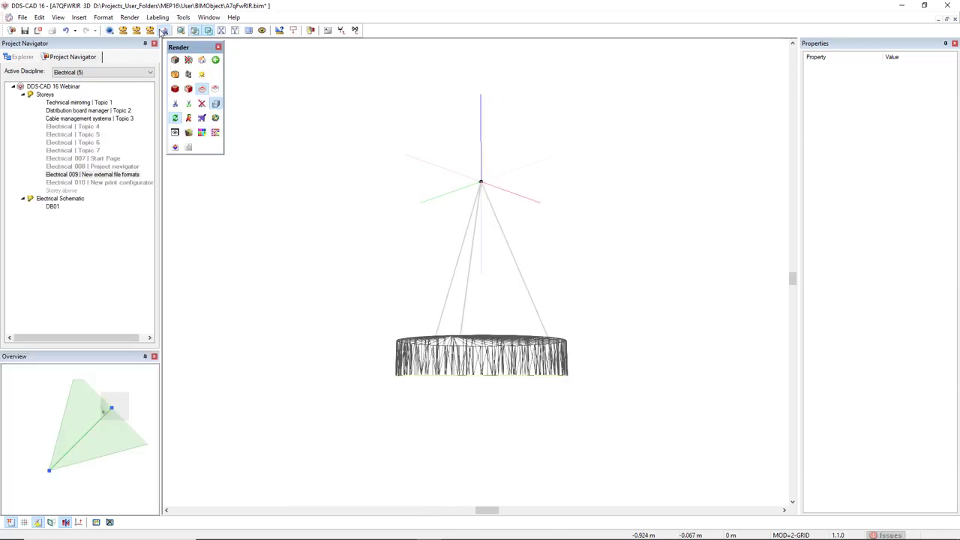
left_click(175, 60)
scroll(427, 319, "down", 2)
mouse_move(426, 319)
middle_mouse_down()
mouse_move(465, 324)
mouse_move(472, 261)
mouse_move(480, 347)
mouse_move(480, 304)
mouse_move(461, 315)
mouse_move(446, 353)
mouse_move(460, 196)
middle_mouse_up()
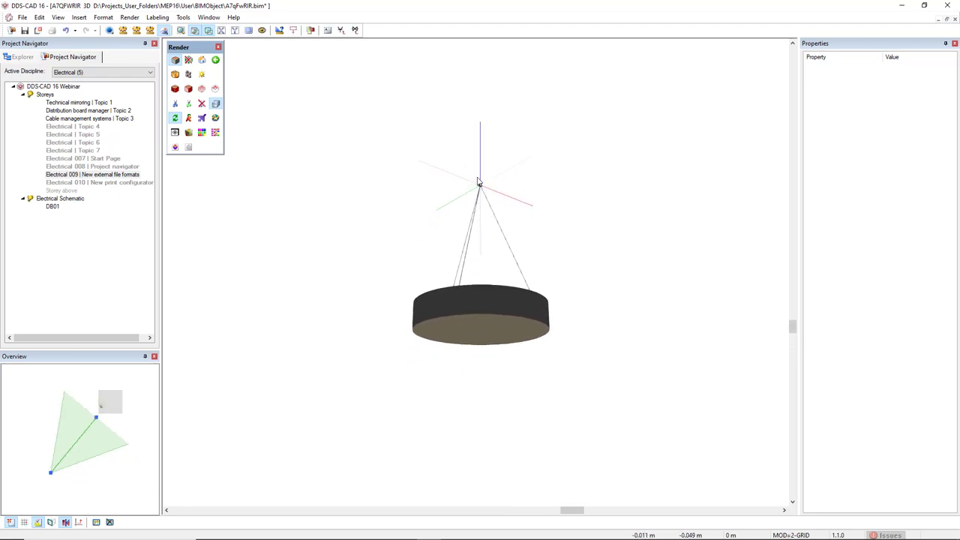
middle_click_drag(514, 232, 472, 268)
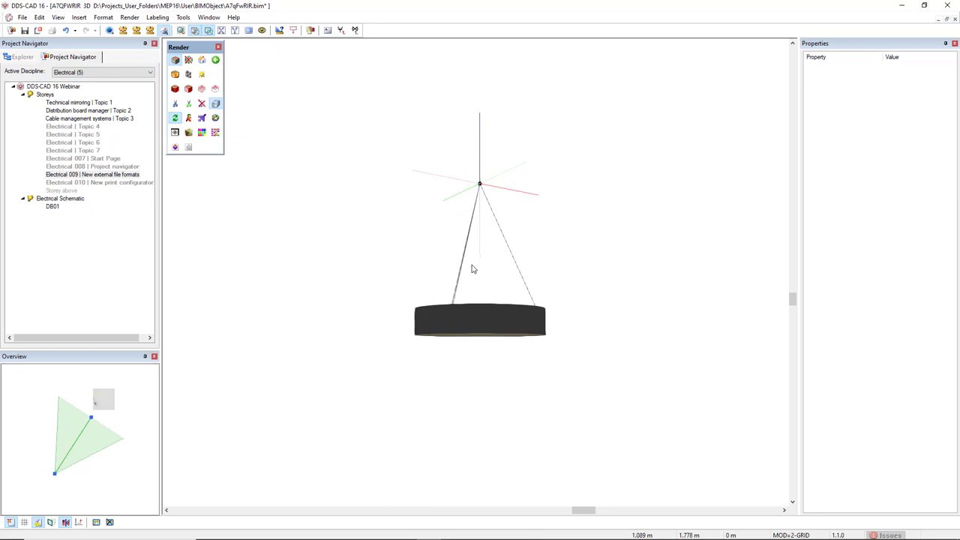
middle_click_drag(488, 328, 491, 296)
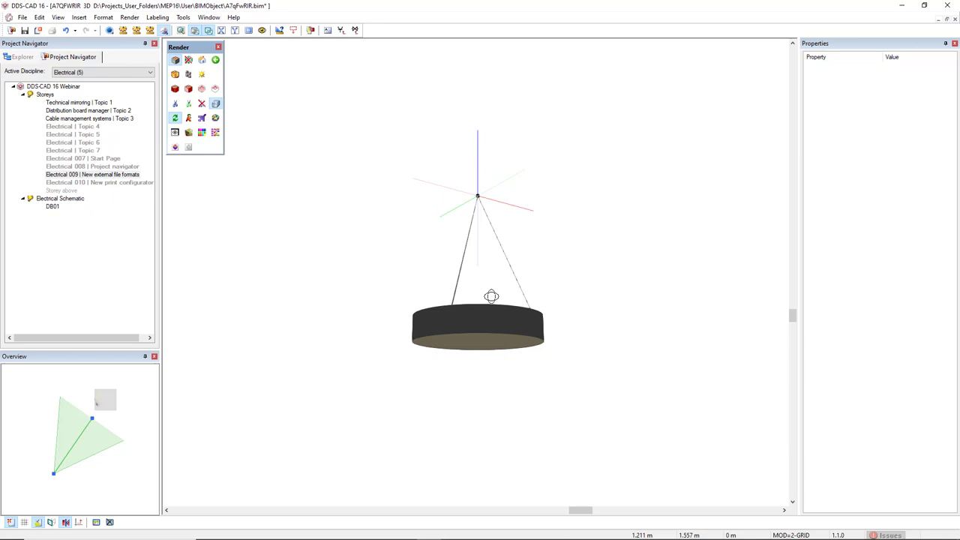
left_click(25, 30)
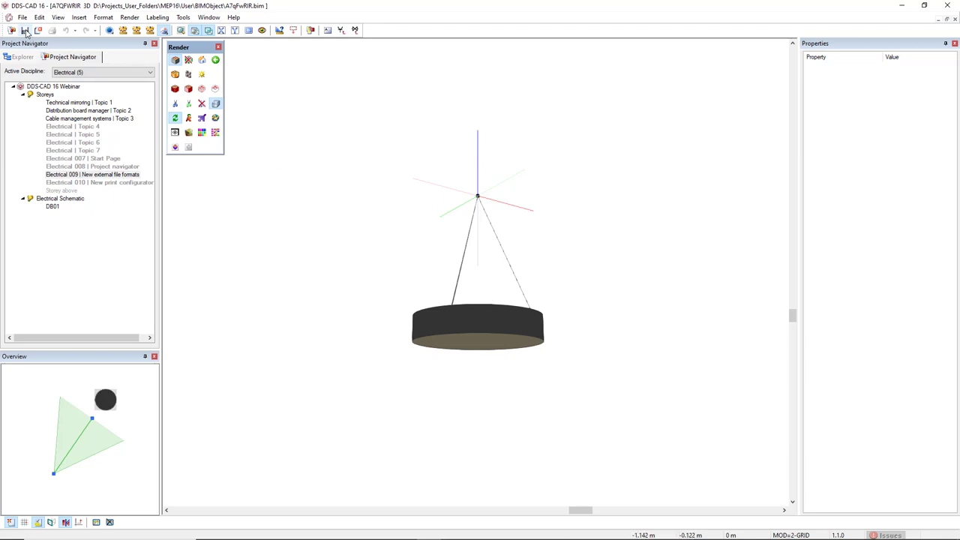
Return to the Electrical 009 model and choose BELLATRIX (Suspended) from the LED lamps for placement, accepting its default lamp properties.
double_click(106, 177)
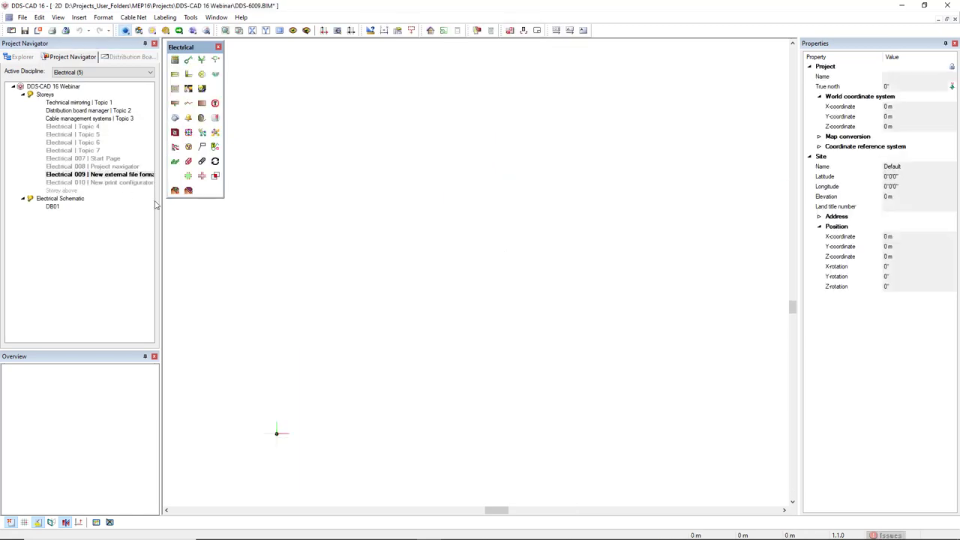
left_click(201, 74)
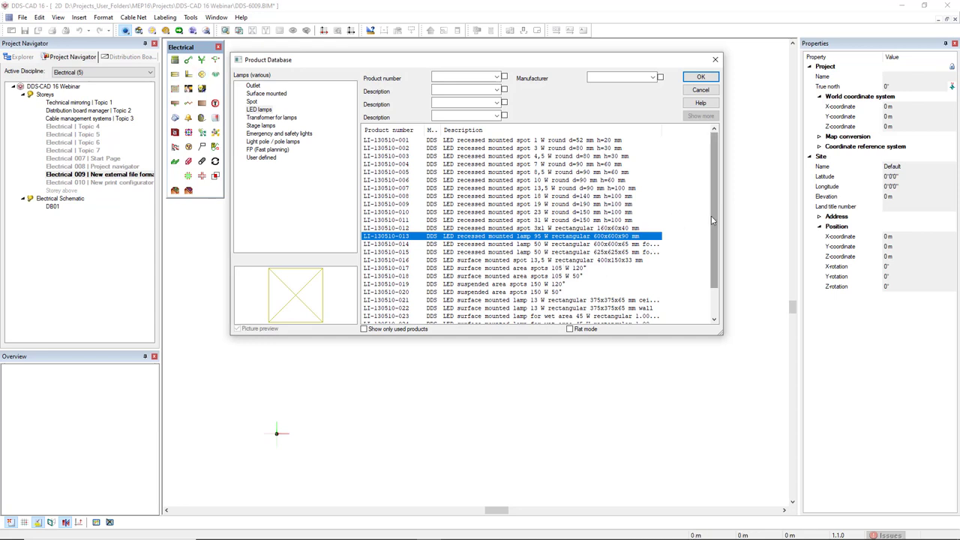
left_click_drag(711, 216, 711, 241)
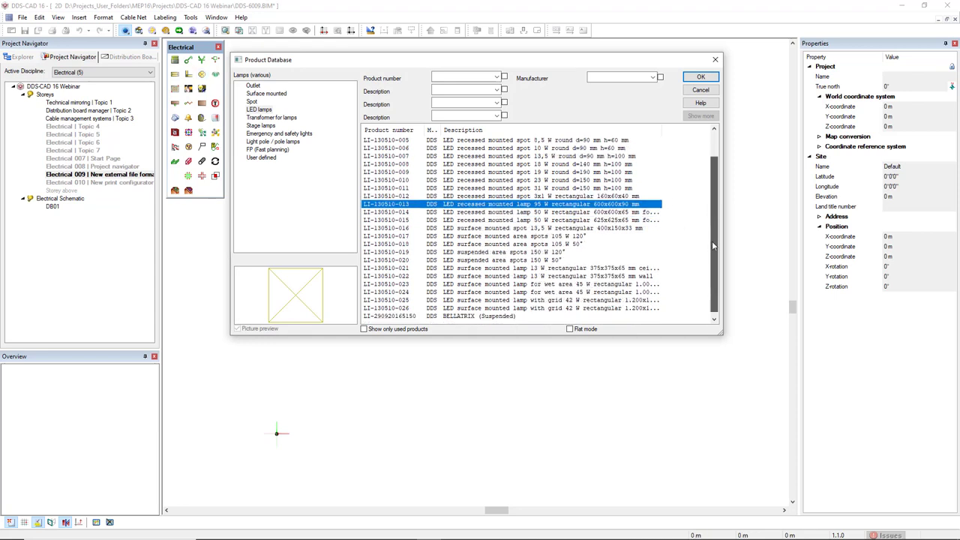
left_click(508, 318)
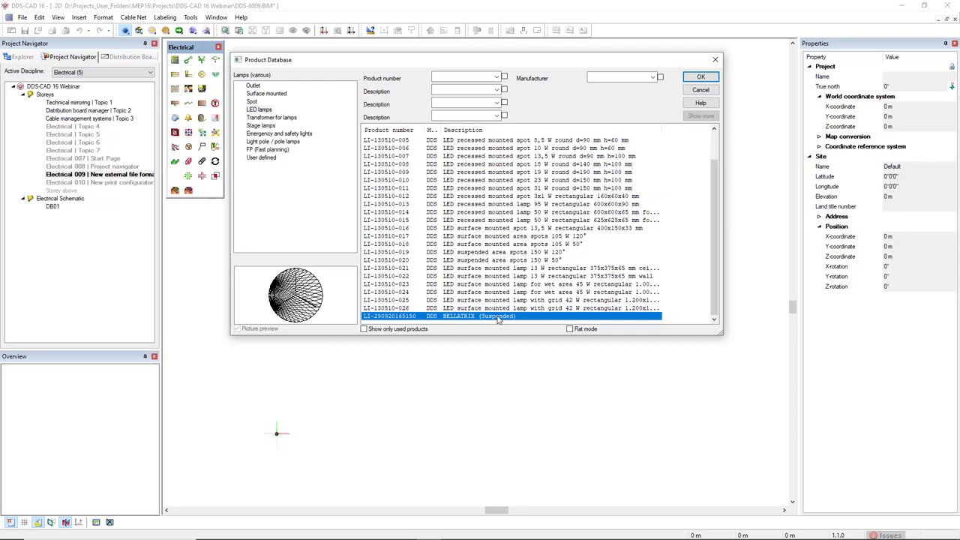
left_click(699, 77)
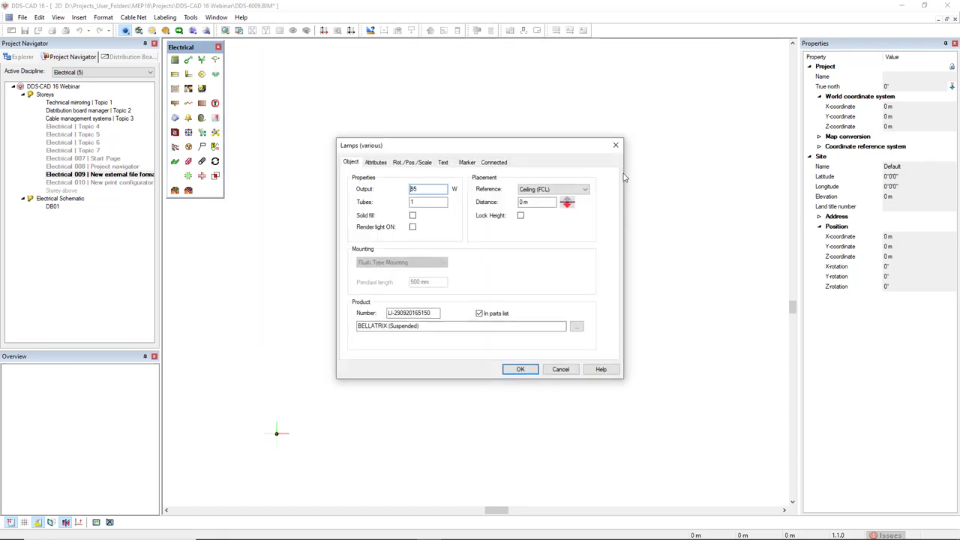
left_click(519, 369)
Place six BELLATRIX (Suspended) lamps spread out across the empty Electrical 009 plan.
left_click(380, 381)
left_click(420, 281)
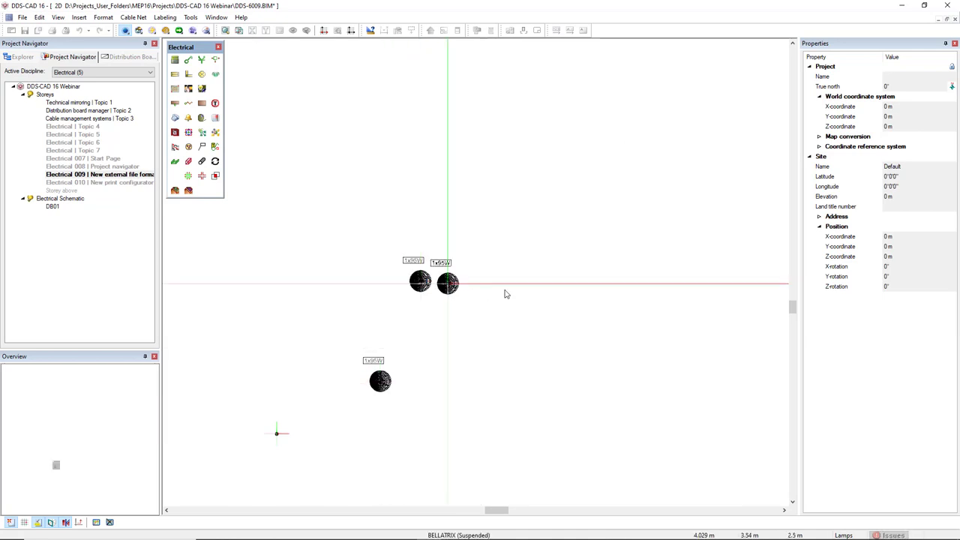
left_click(534, 282)
left_click(482, 360)
left_click(608, 347)
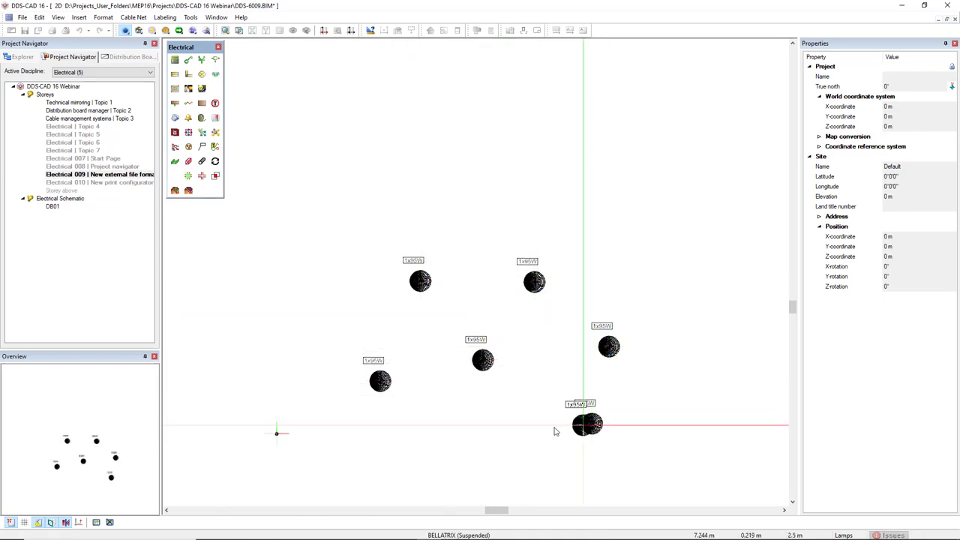
left_click(586, 424)
Examine the six placed lamps in a rendered 3D view of the model.
left_click(207, 30)
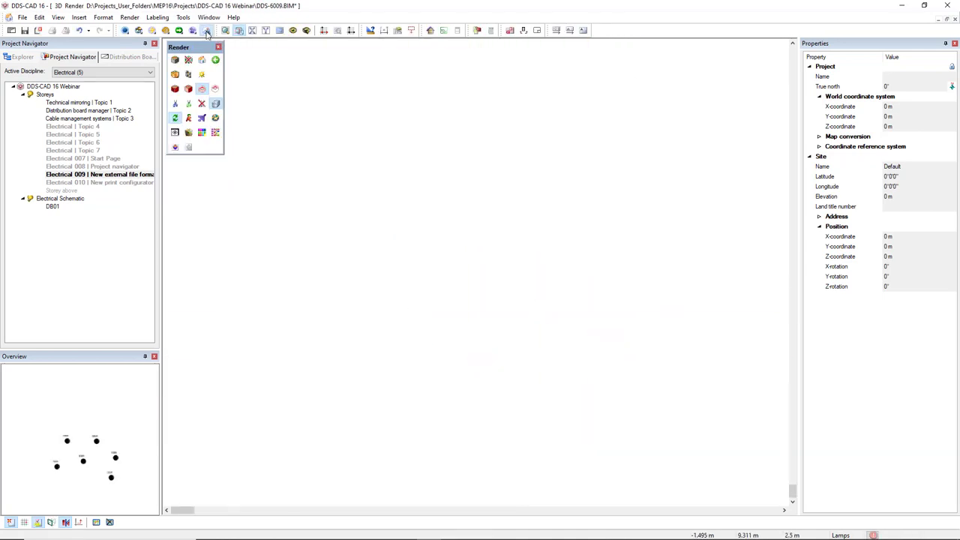
left_click(174, 60)
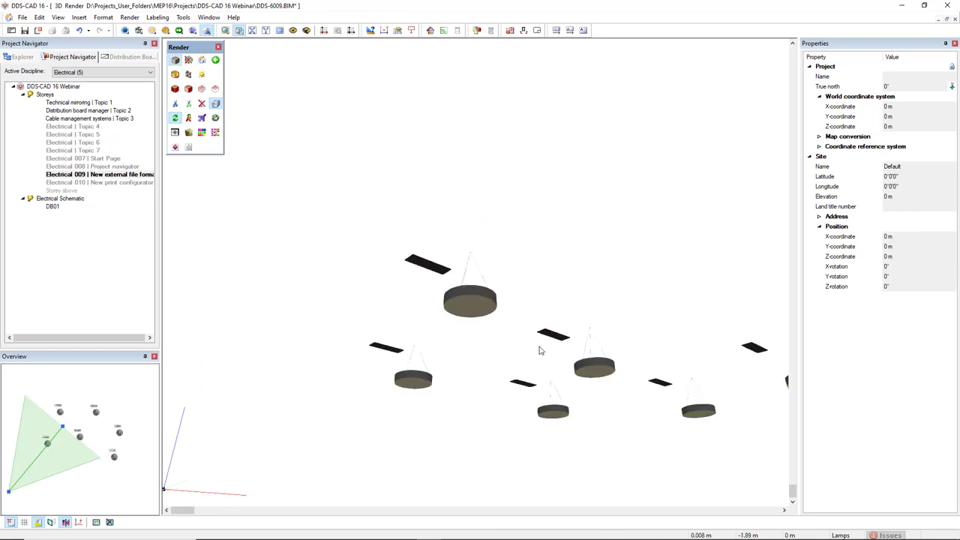
middle_click_drag(538, 350, 514, 333)
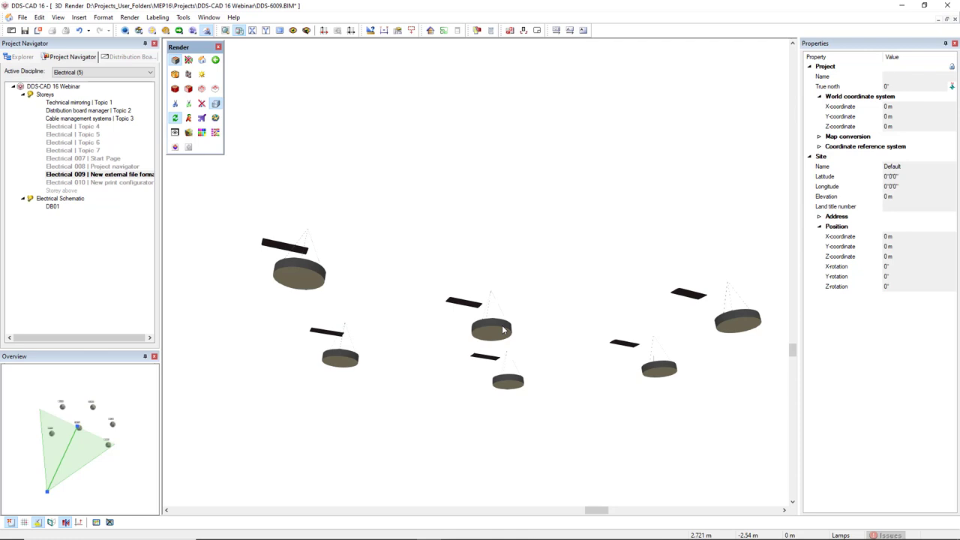
Open the 2D view of the Installation Model in Technical mirroring | Topic 1, centred on the floor plan.
double_click(78, 103)
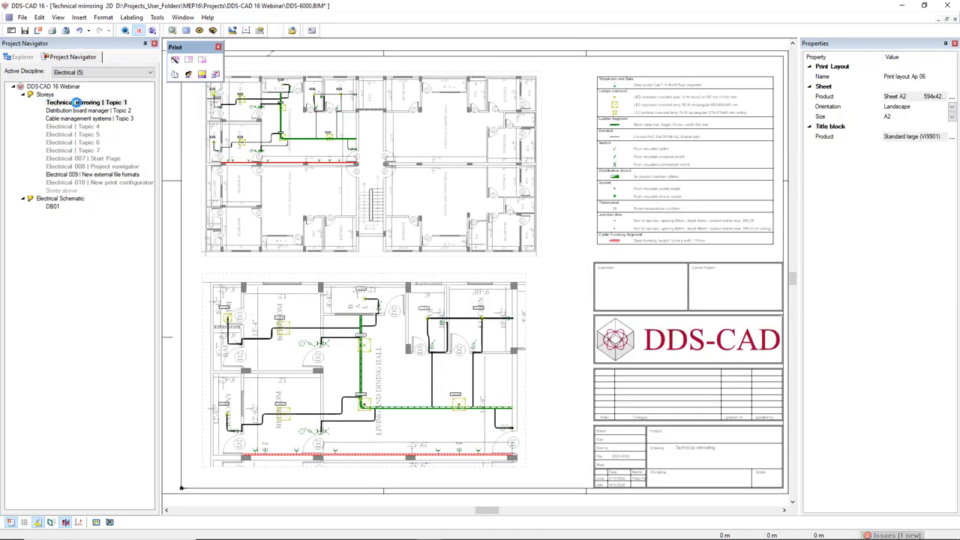
left_click(21, 57)
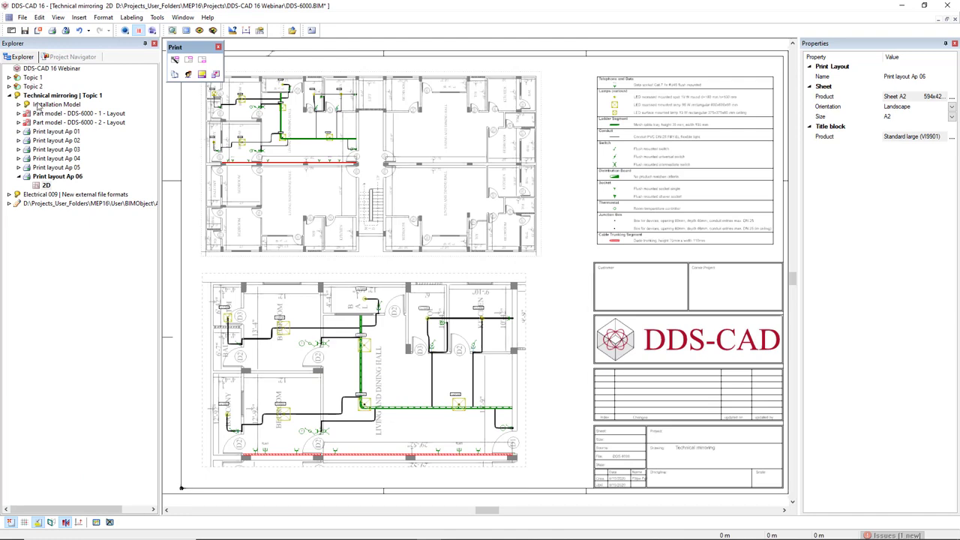
double_click(56, 104)
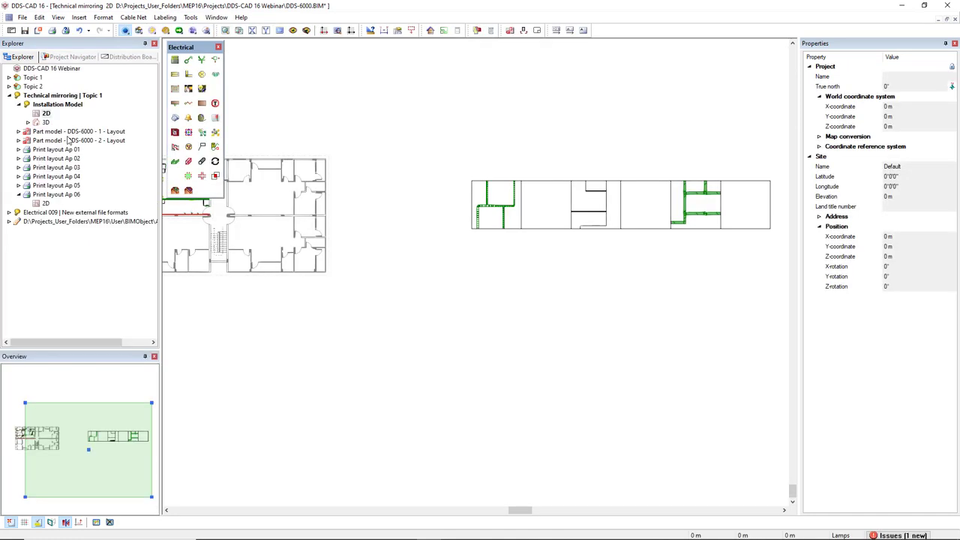
middle_click_drag(315, 315, 502, 323)
scroll(360, 262, "up", 3)
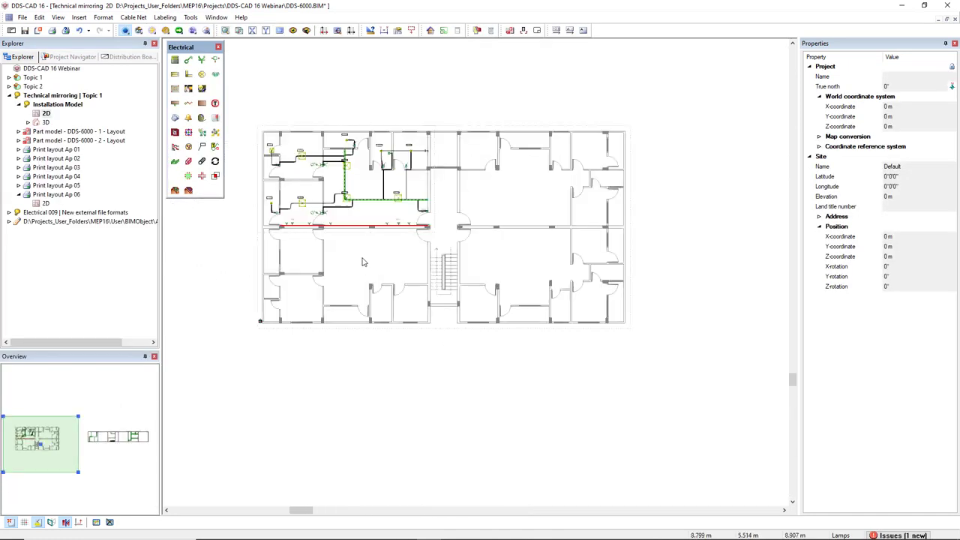
middle_click_drag(365, 283, 420, 305)
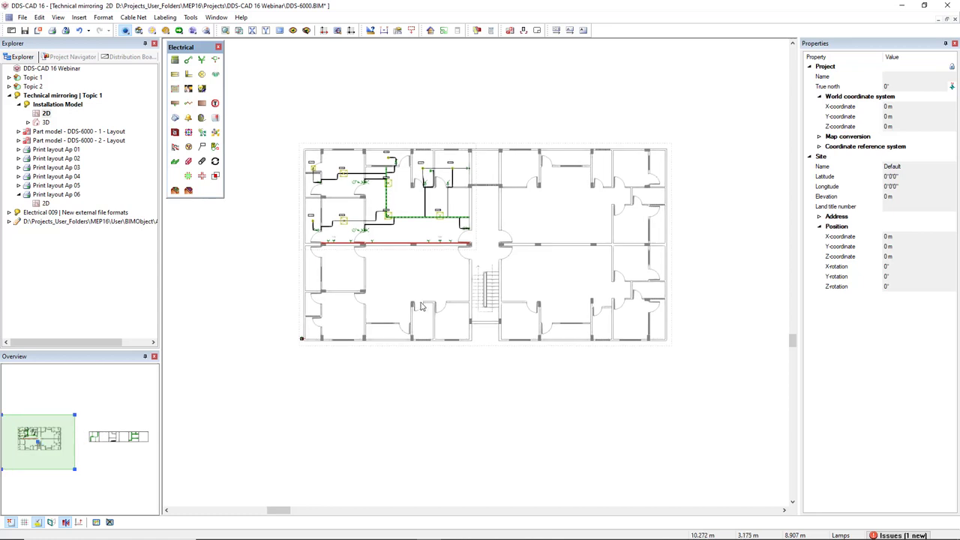
scroll(420, 306, "up", 1)
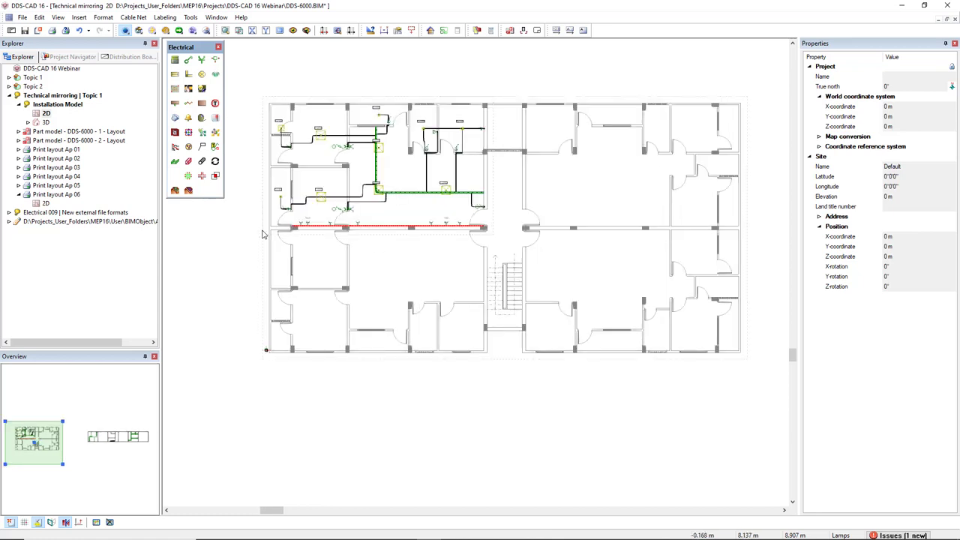
Copy and mirror the upper-left apartment's electrical installation into the upper-right apartment about a vertical axis from the central corridor's midpoint.
left_click_drag(266, 233, 501, 104)
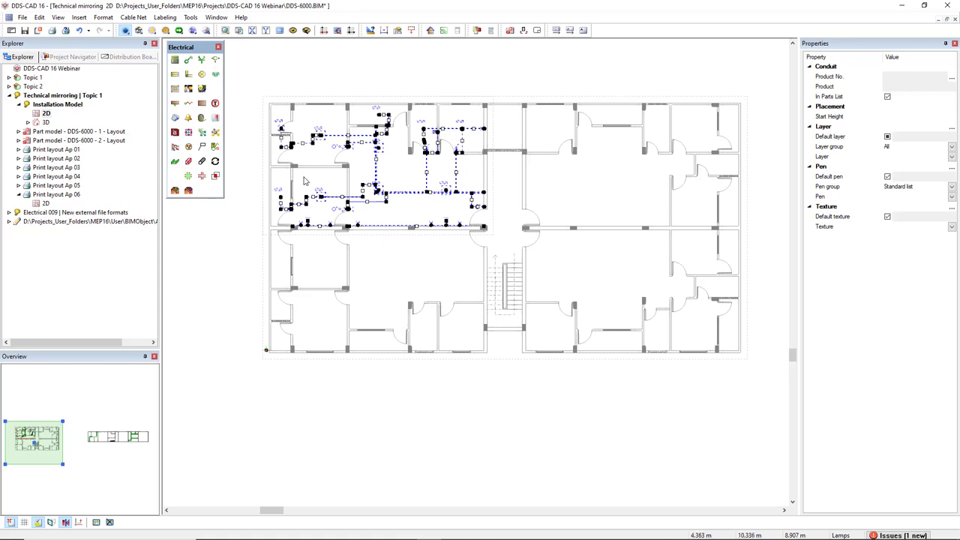
left_click(39, 17)
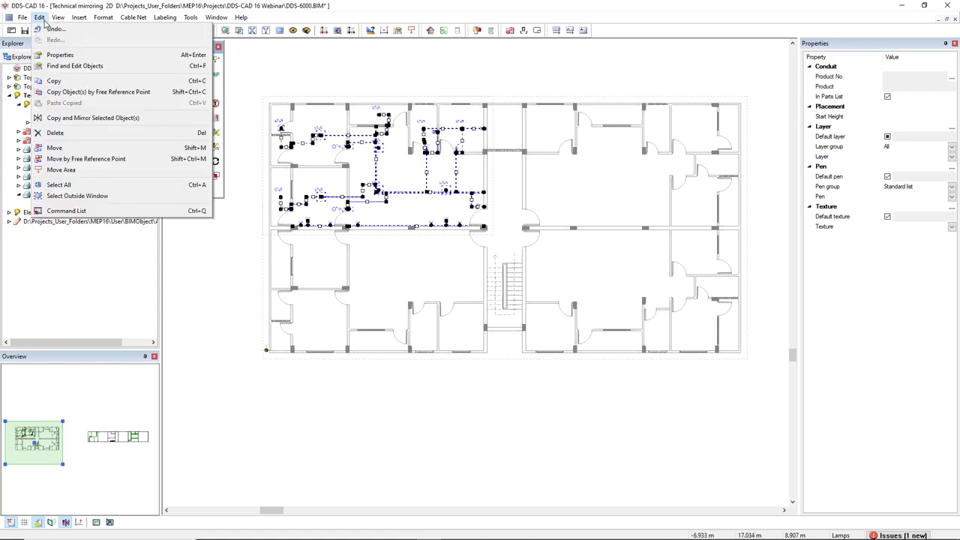
left_click(156, 121)
scroll(499, 104, "up", 3)
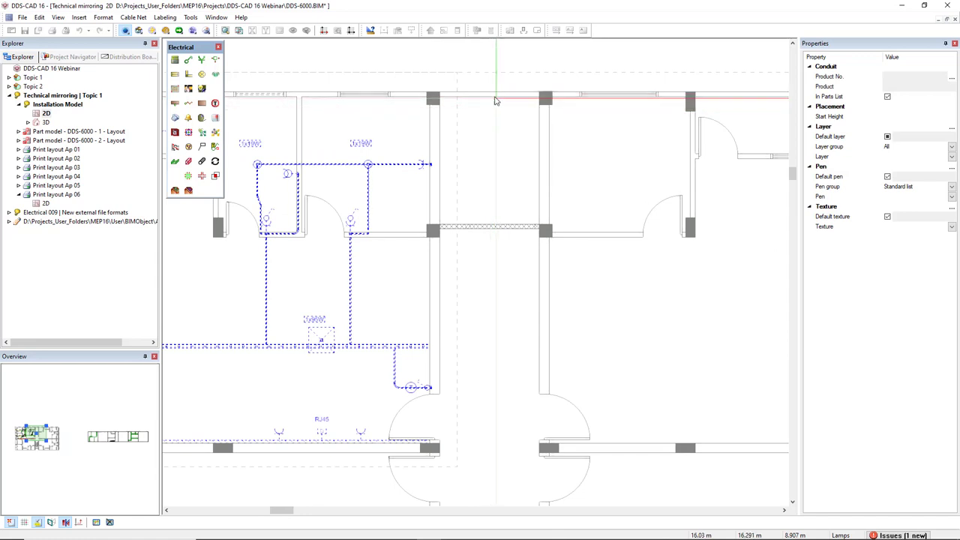
left_click(489, 98)
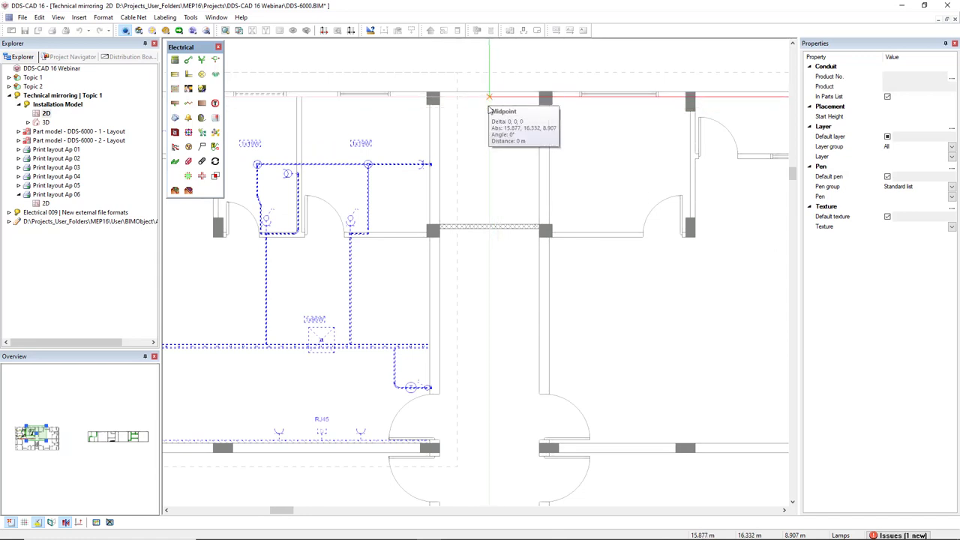
scroll(495, 318, "down", 3)
middle_click_drag(496, 310, 498, 248)
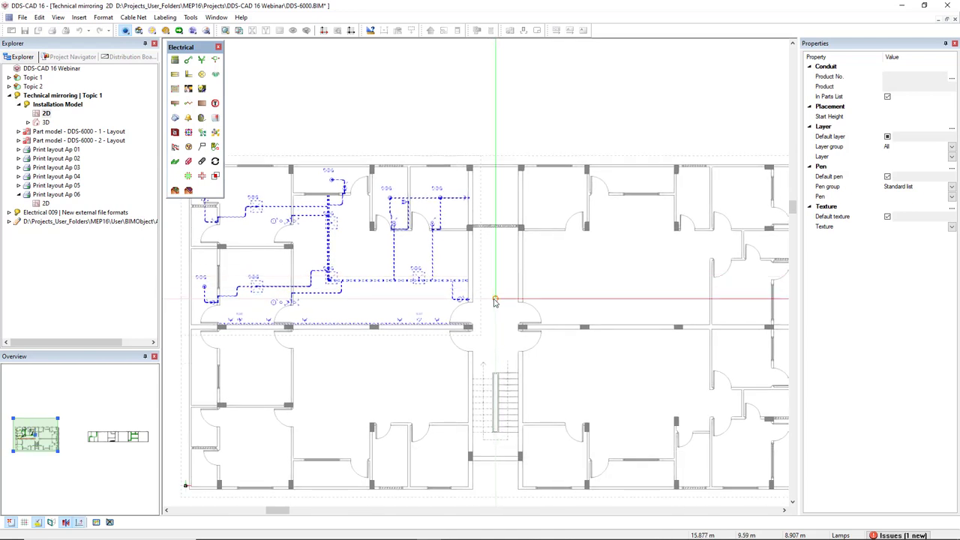
left_click(496, 298)
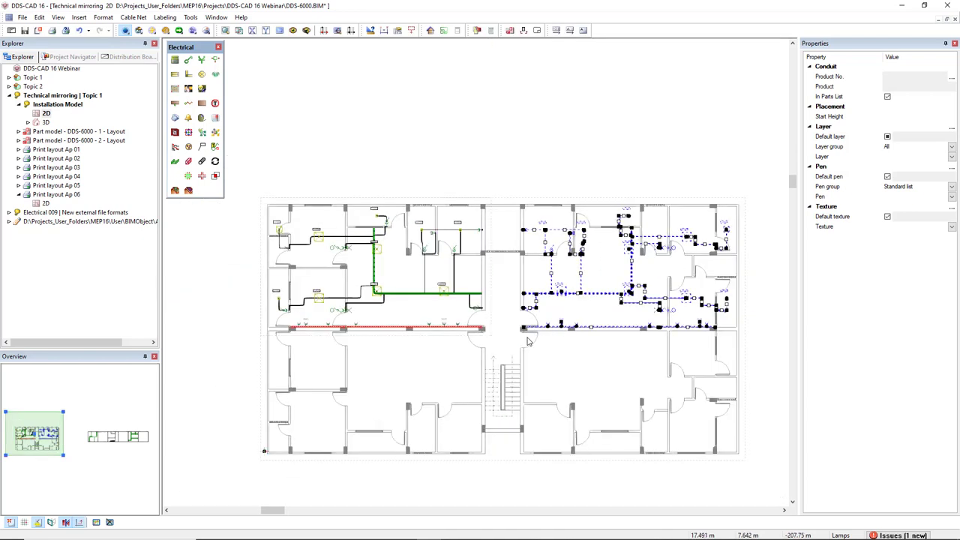
Copy and mirror both upper apartments' electrical installations into the lower apartments about a horizontal axis through the dividing wall.
scroll(588, 289, "down", 2)
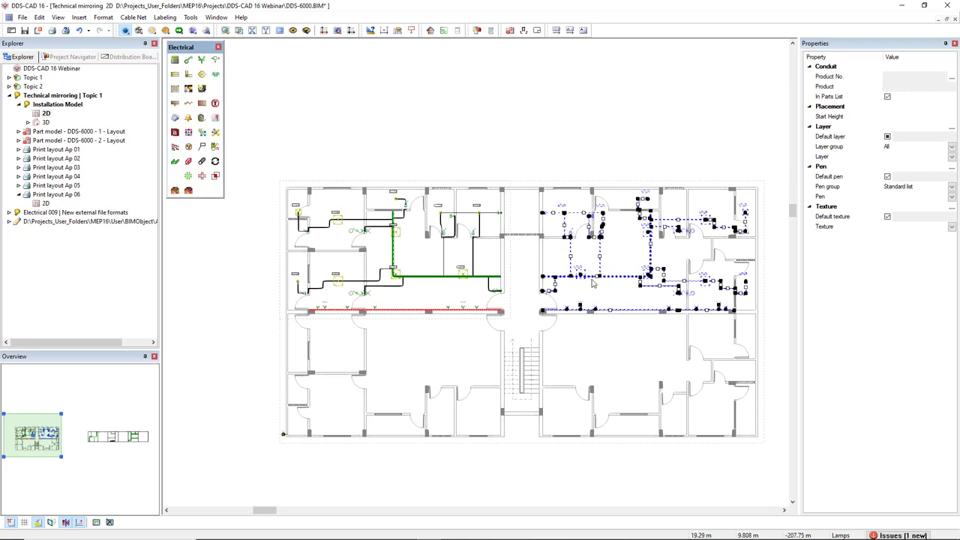
middle_click_drag(464, 373, 428, 329)
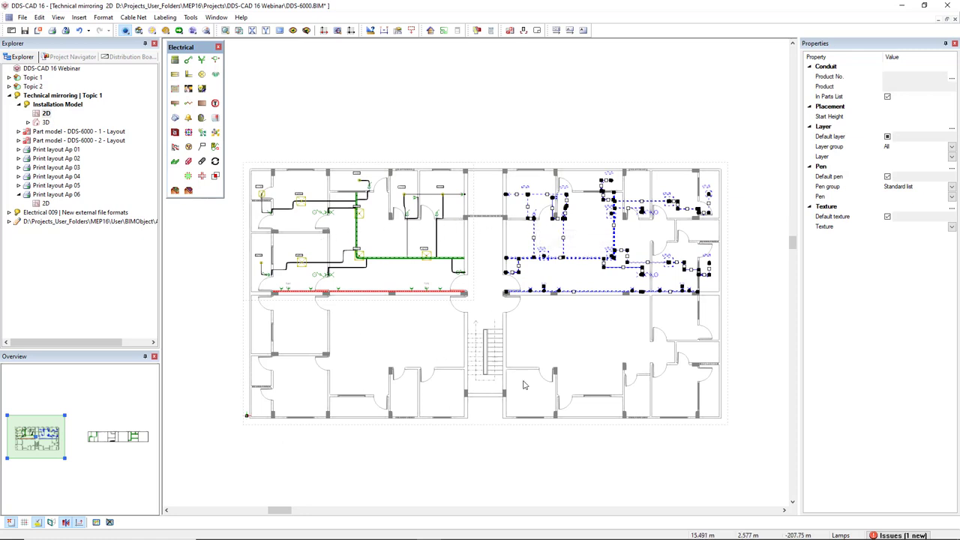
left_click_drag(249, 310, 727, 171)
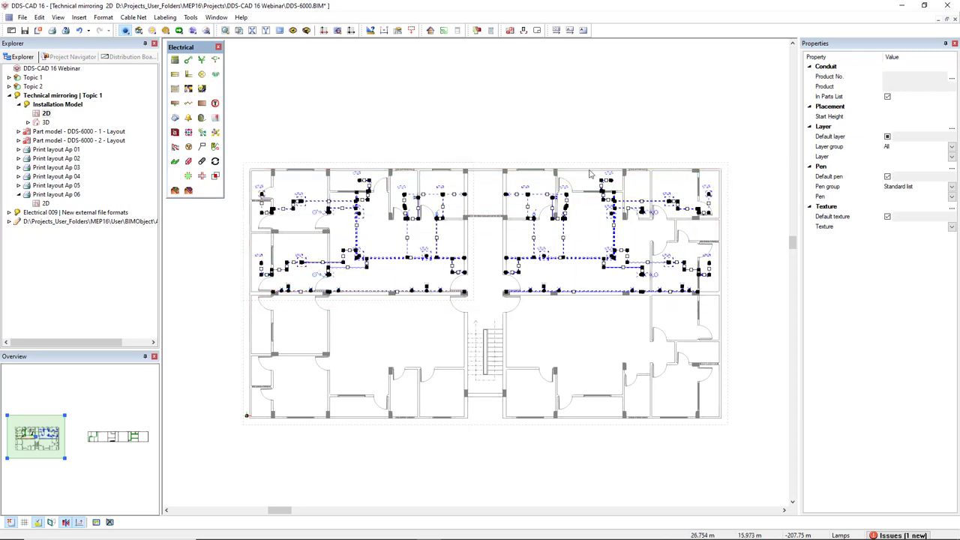
right_click(432, 129)
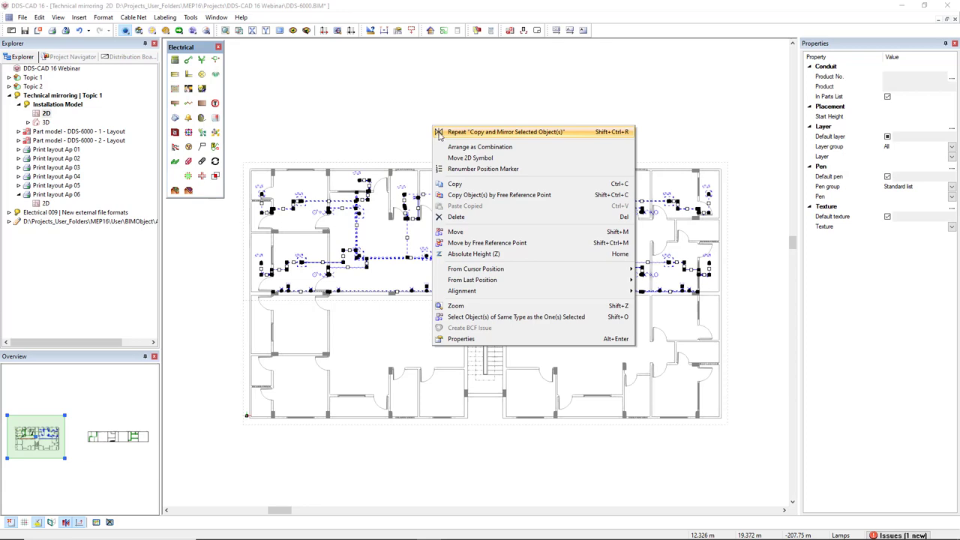
left_click(480, 132)
scroll(435, 276, "up", 5)
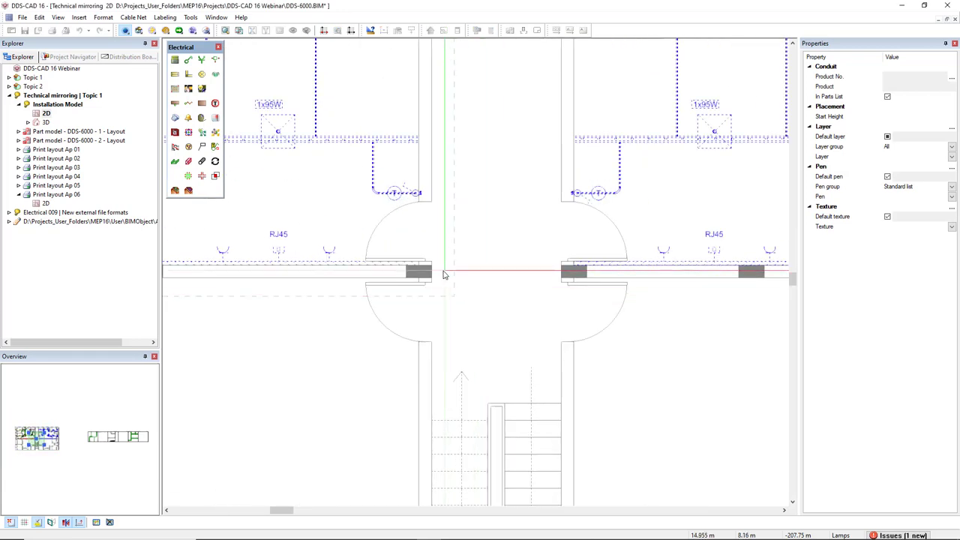
left_click(434, 274)
left_click(515, 277)
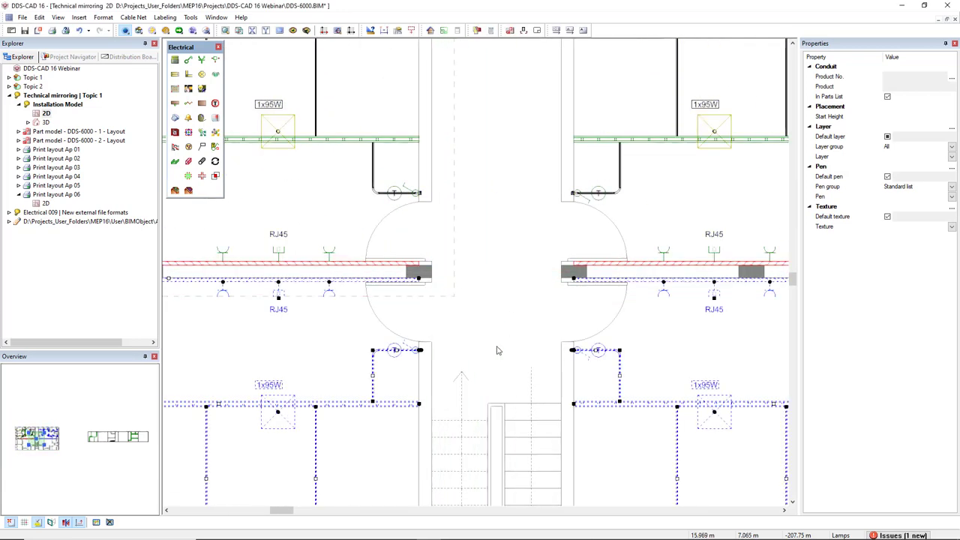
scroll(492, 371, "down", 5)
left_click(495, 419)
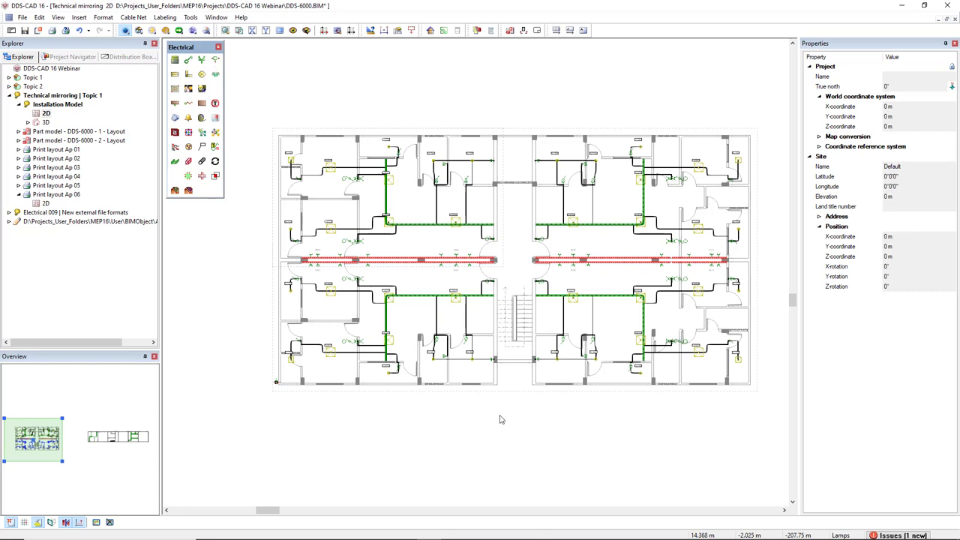
Copy and mirror the cable ladder system into the adjacent empty room about the vertical wall line the two rooms share.
scroll(606, 426, "up", 5)
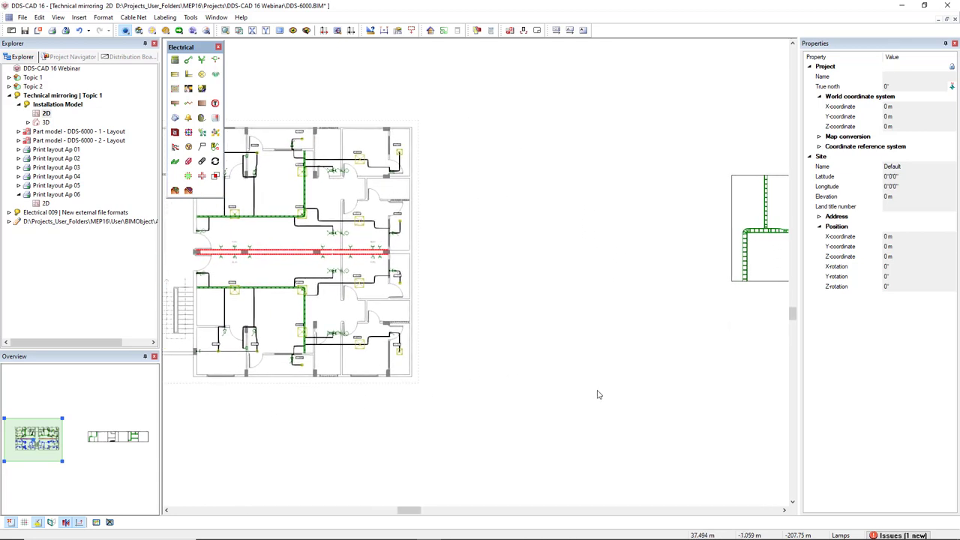
scroll(448, 324, "up", 2)
scroll(539, 288, "up", 3)
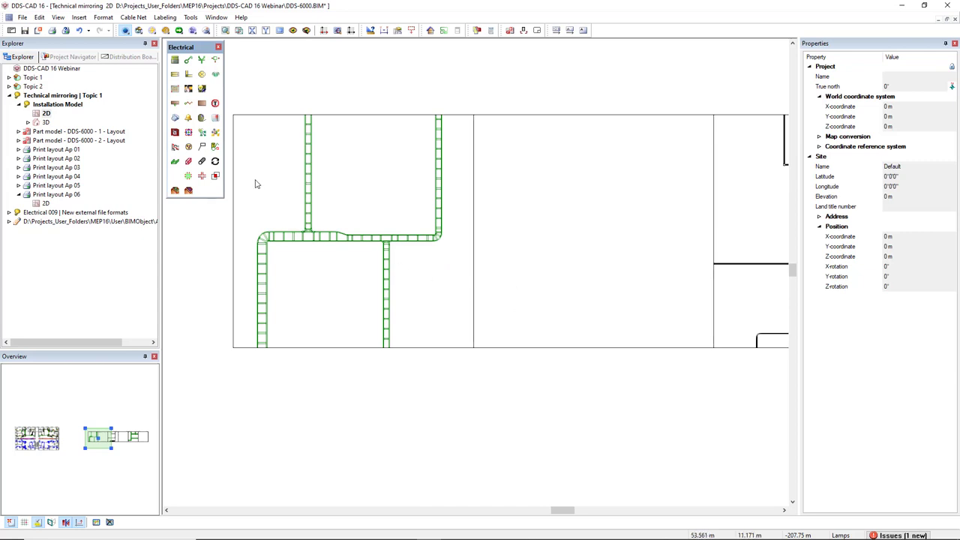
left_click_drag(249, 159, 450, 332)
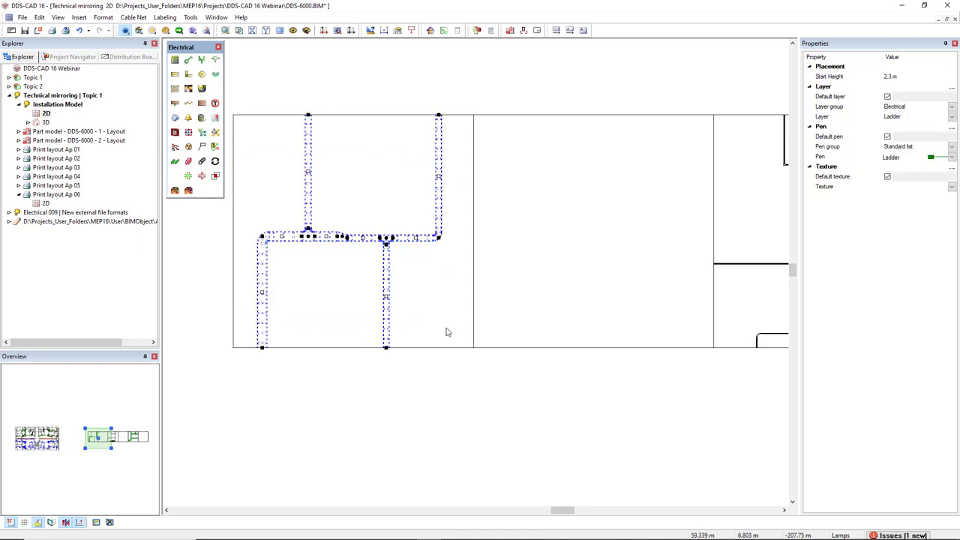
right_click(454, 165)
left_click(474, 171)
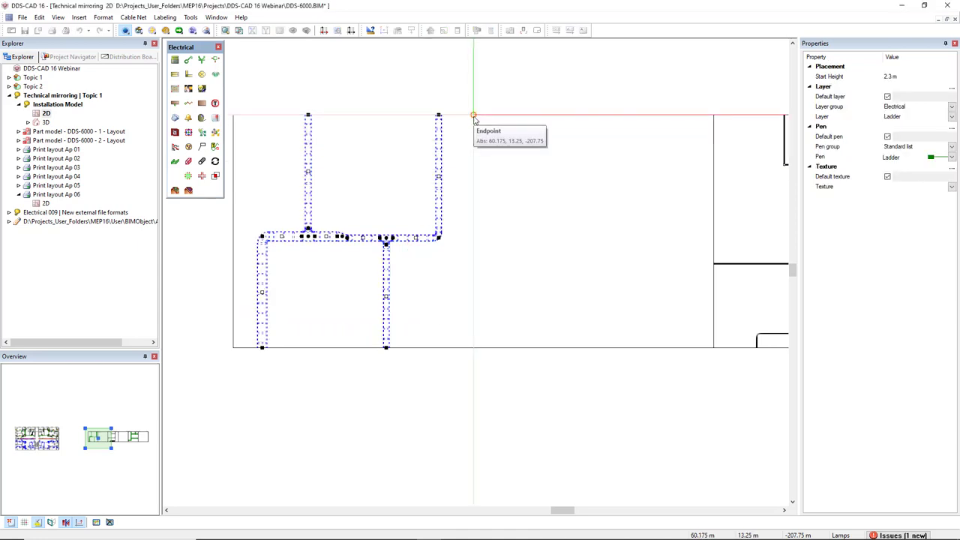
left_click(473, 116)
left_click(476, 263)
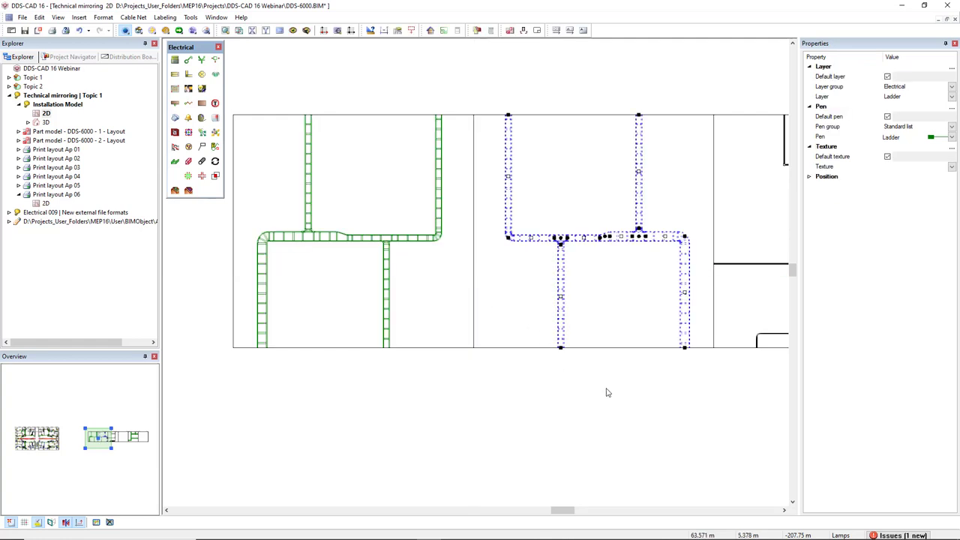
Copy and mirror the conduit runs into the adjoining empty room about the vertical wall line between them.
scroll(430, 398, "right", 5)
left_click_drag(410, 159, 593, 354)
scroll(518, 328, "right", 2)
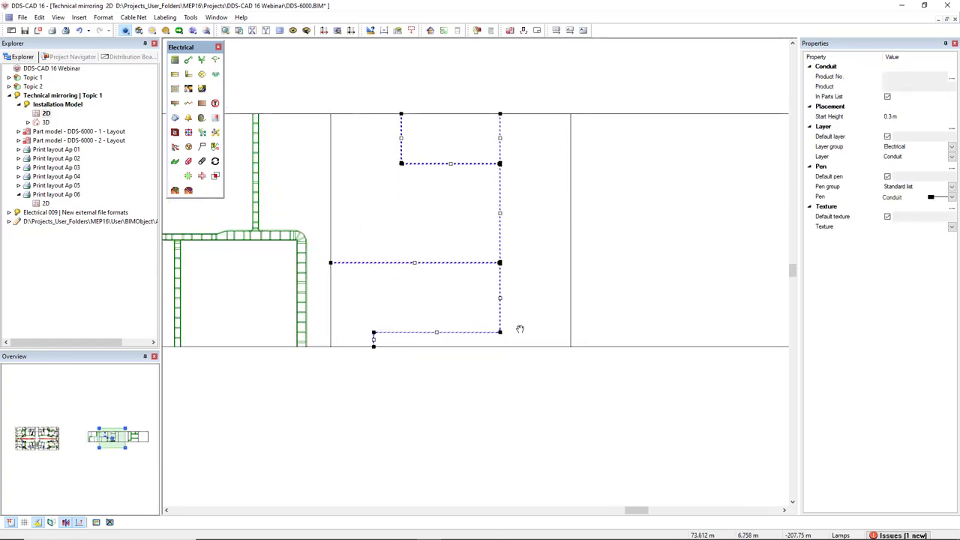
right_click(462, 190)
left_click(489, 197)
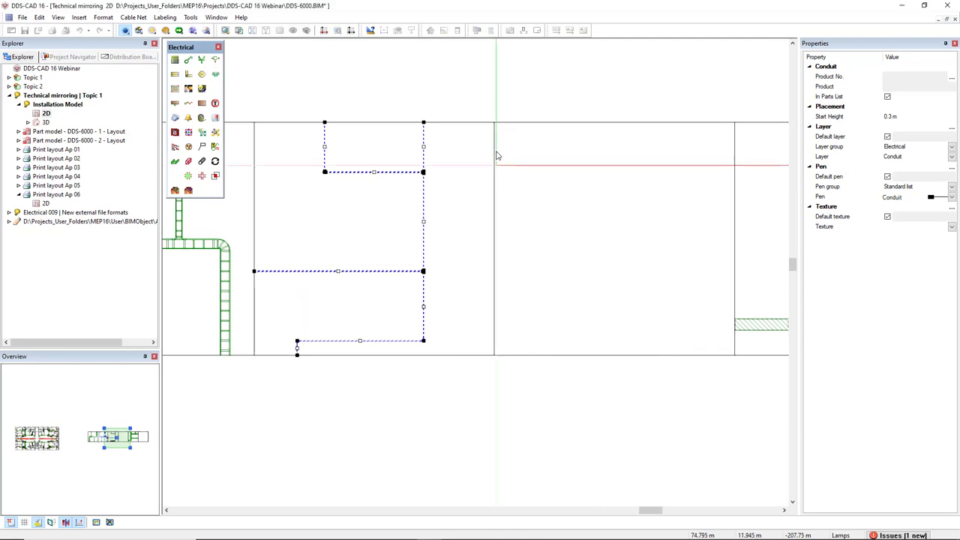
left_click(588, 414)
Copy and mirror the floor trunking network with its floor boxes into the last empty room about the shared vertical wall line.
middle_click_drag(697, 402, 347, 384)
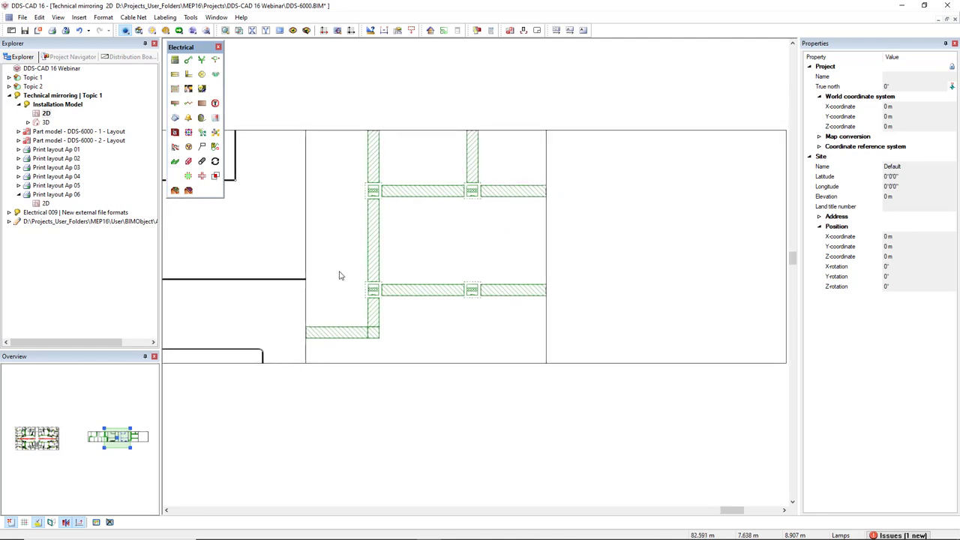
left_click_drag(346, 149, 513, 344)
right_click(513, 344)
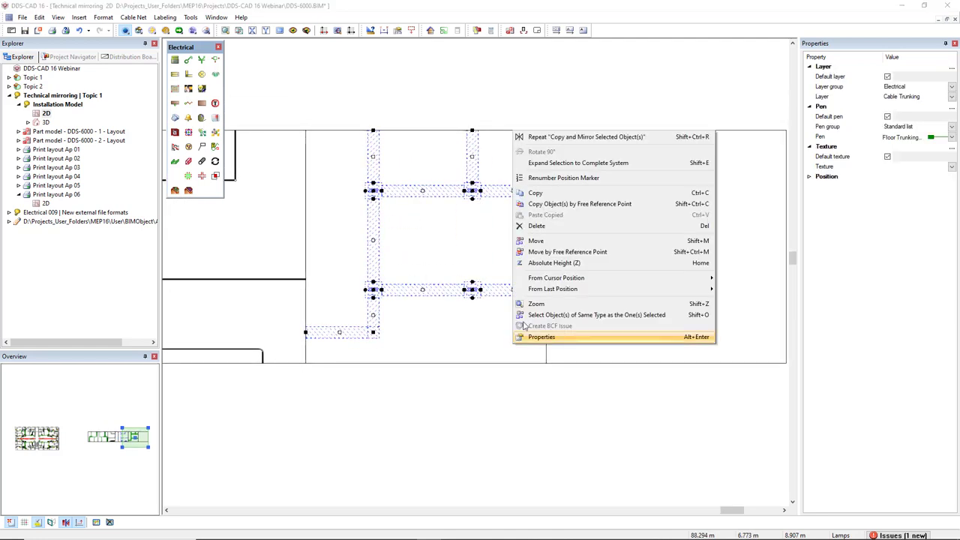
left_click(558, 138)
left_click(575, 332)
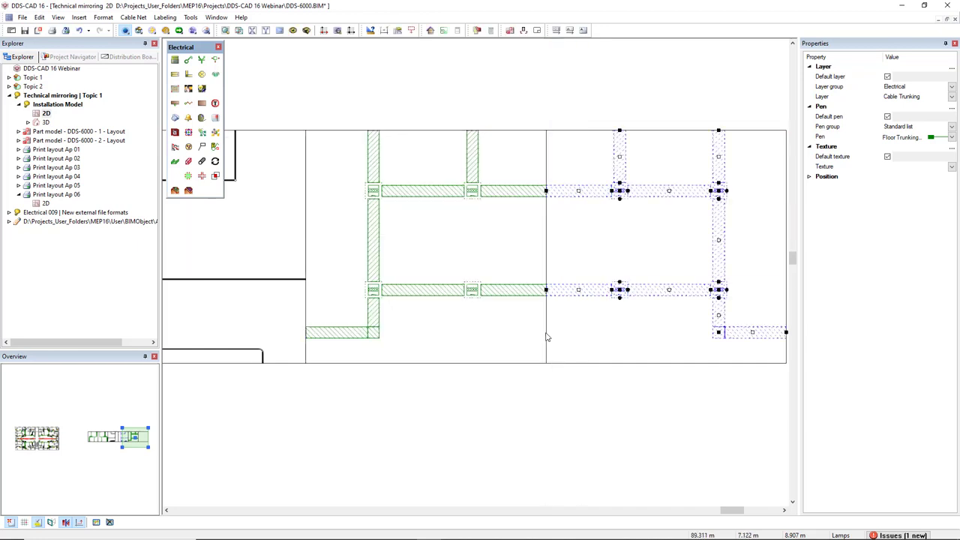
key("Escape")
scroll(575, 423, "down", 3)
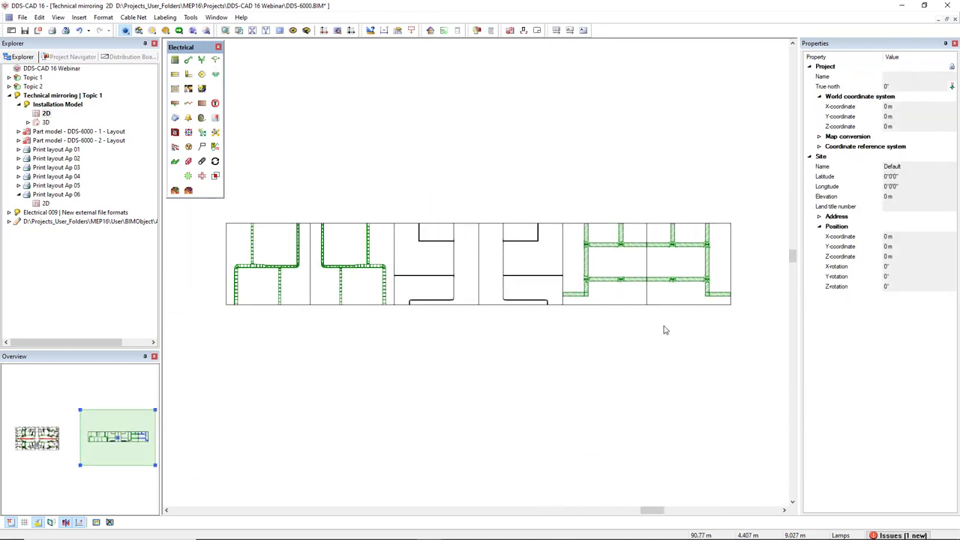
scroll(635, 388, "down", 2)
middle_click_drag(619, 388, 711, 322)
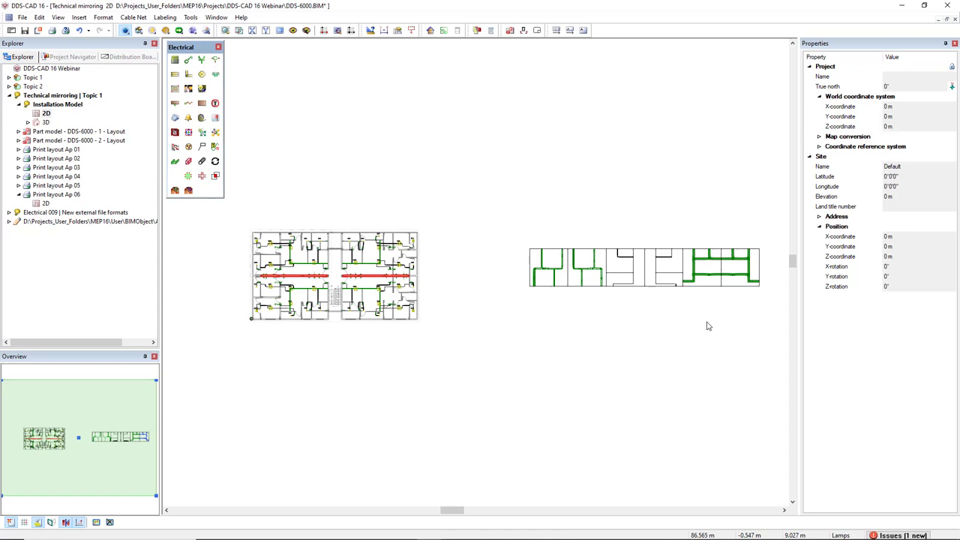
Open the Distribution board manager | Topic 2 storey from the project's electrical storeys.
left_click(72, 57)
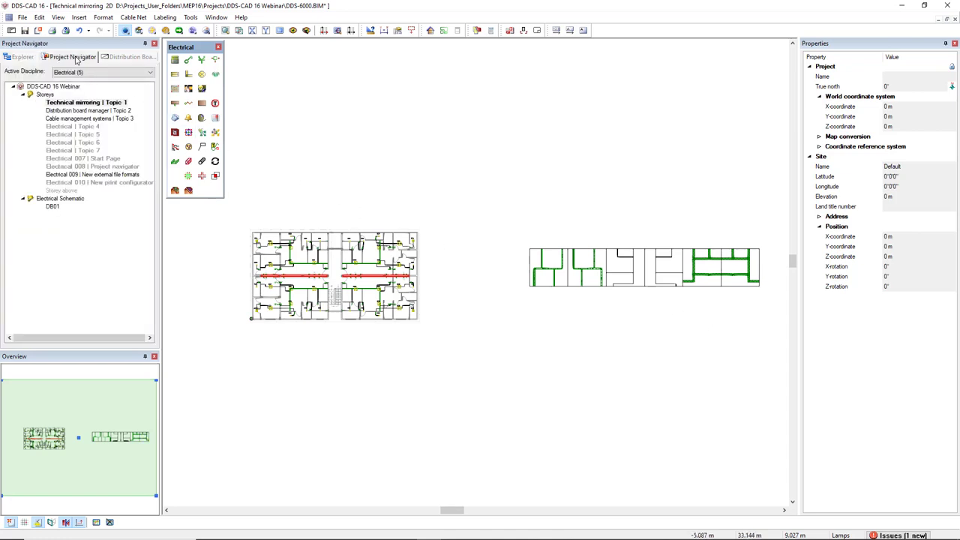
left_click(75, 111)
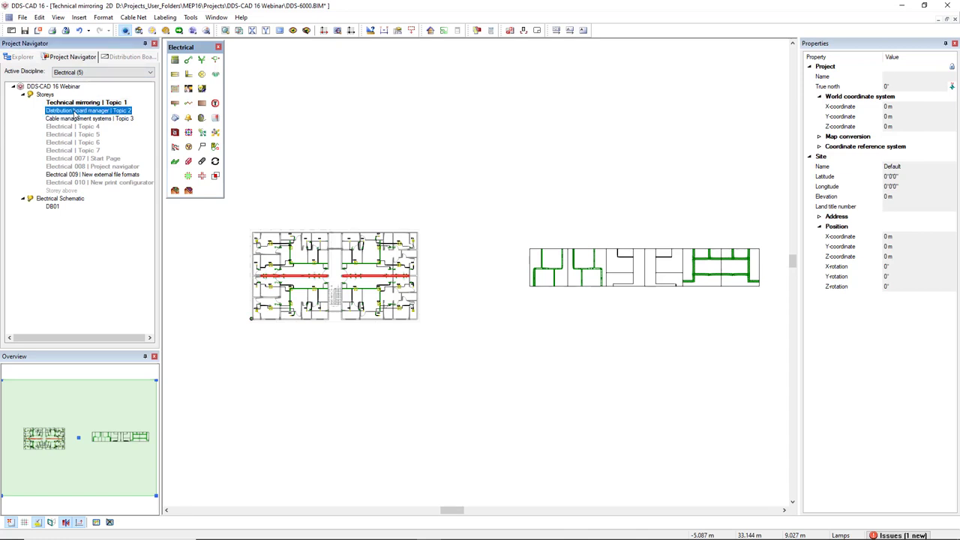
double_click(75, 112)
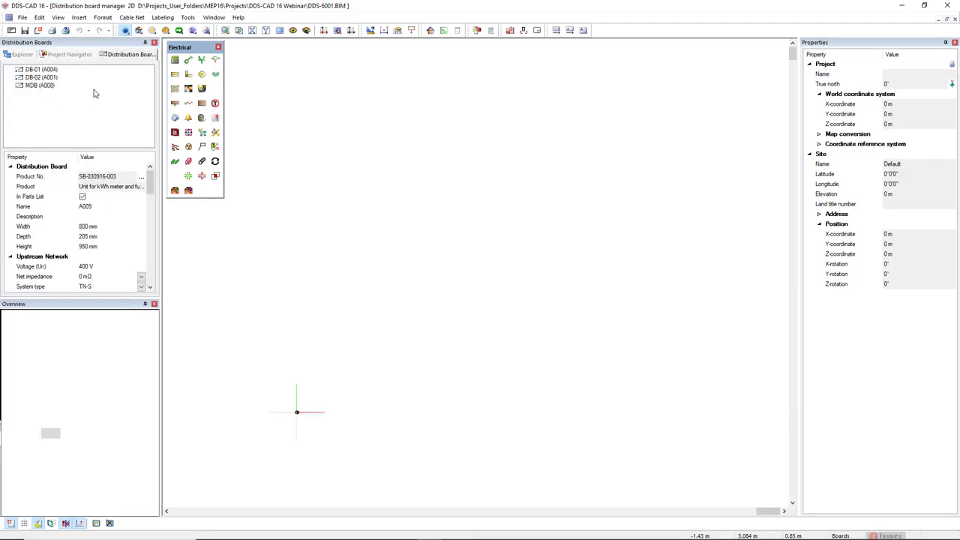
Create a new distribution board and place the existing board DB-01 in the drawing near the origin.
right_click(39, 69)
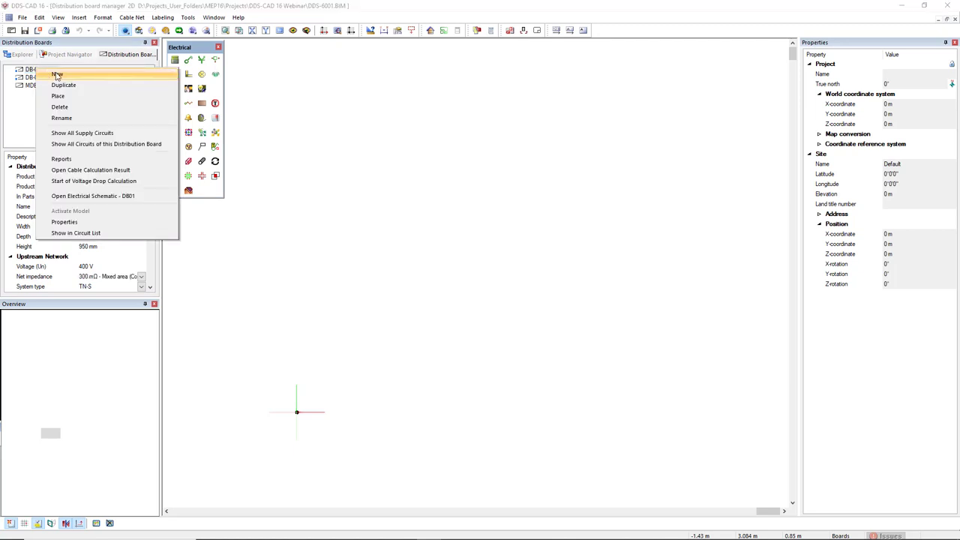
left_click(57, 75)
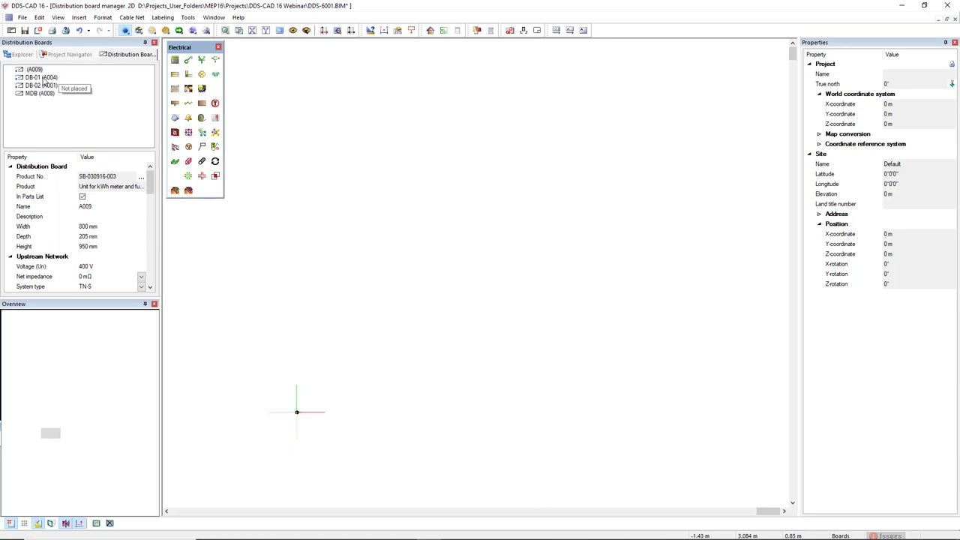
left_click_drag(43, 80, 335, 353)
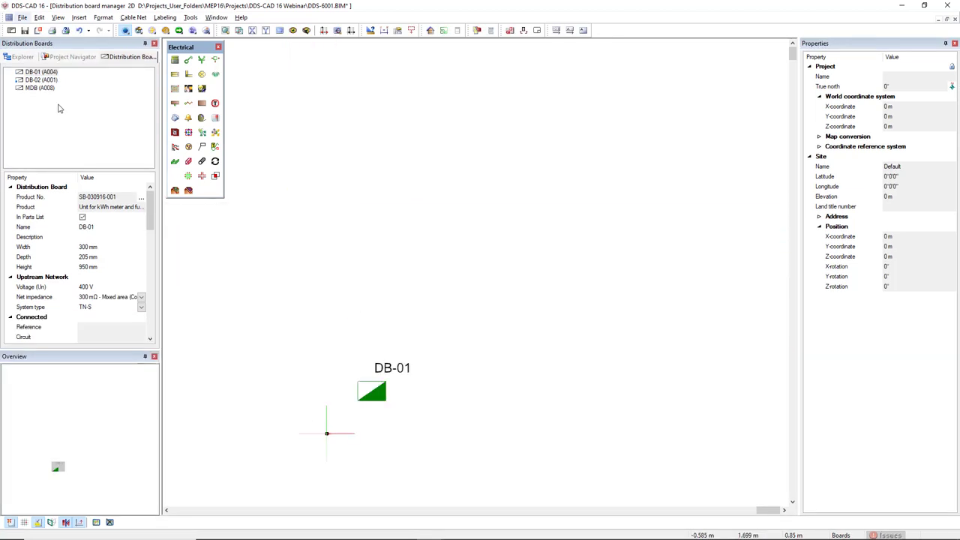
Show all supply circuits of the distribution boards and connect DB-02 to DB-01's 16 A supply circuit F2.
right_click(46, 74)
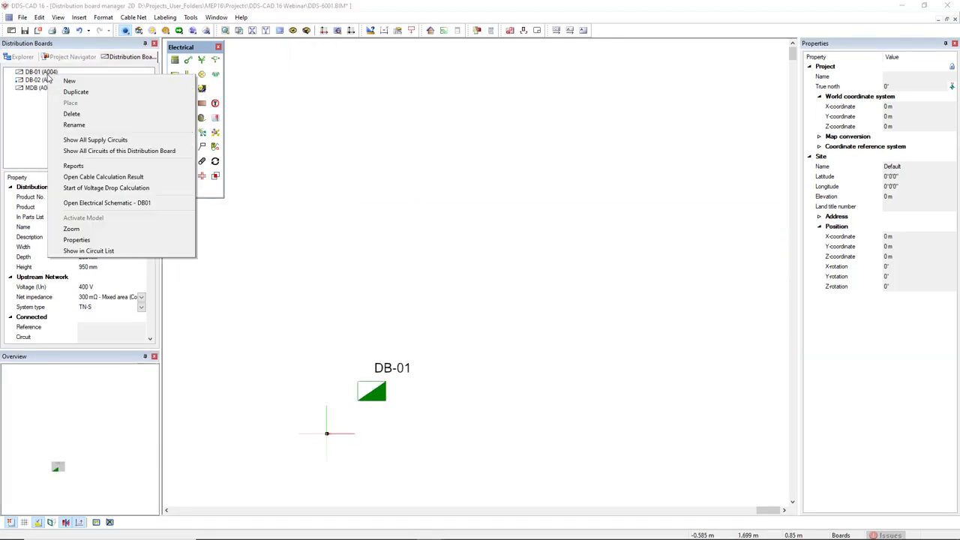
left_click(95, 140)
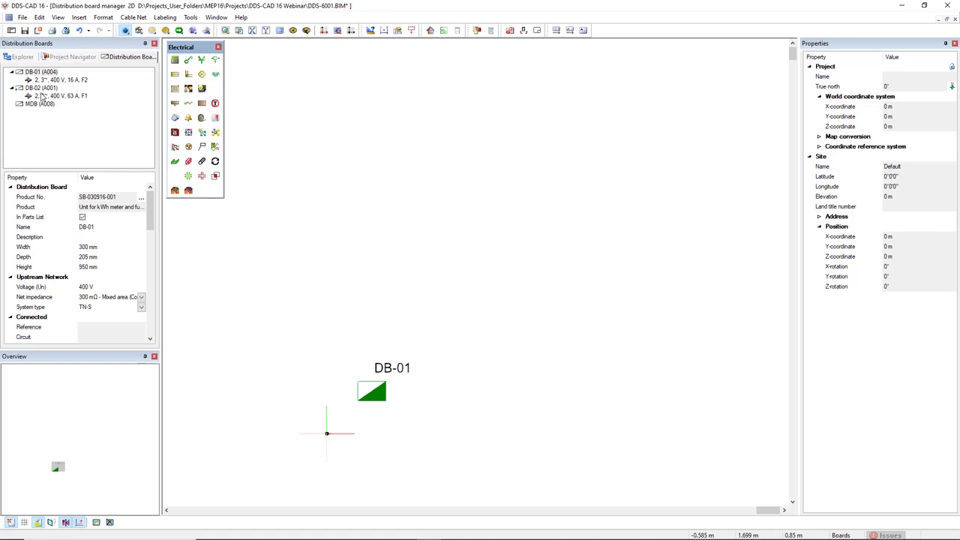
left_click_drag(27, 90, 42, 85)
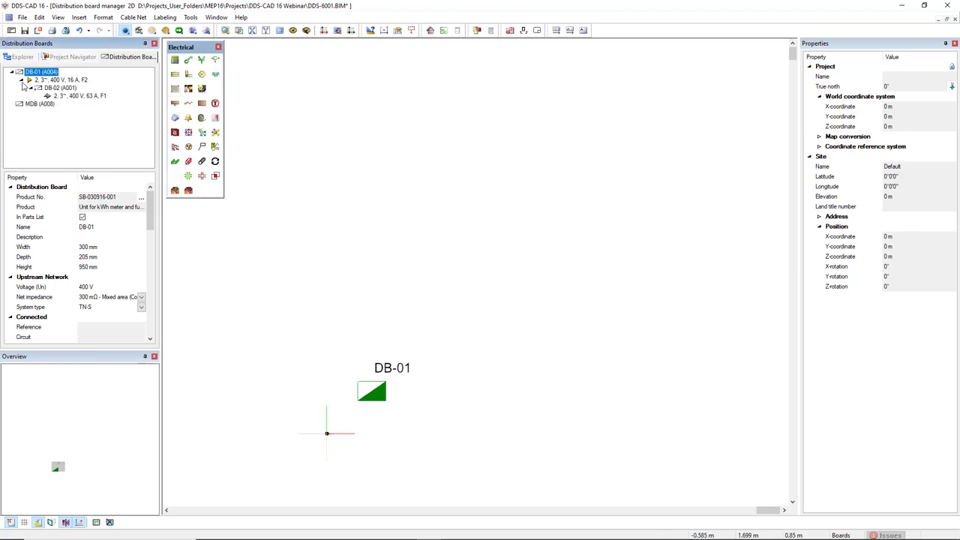
Create another distribution board and connect it to DB-02's 63 A supply circuit F1.
left_click(57, 107)
right_click(57, 107)
left_click(59, 112)
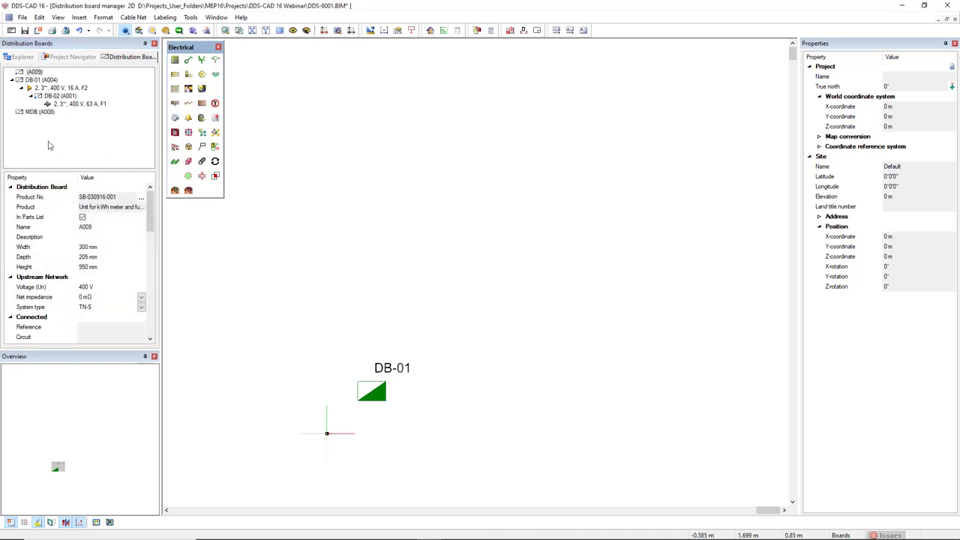
left_click_drag(34, 72, 69, 103)
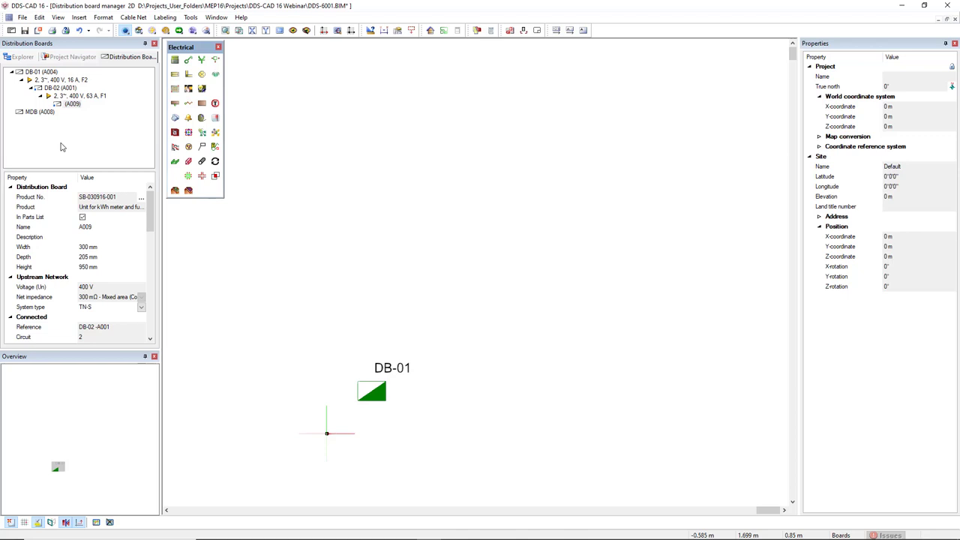
Show all circuits of distribution board DB-02 and display DB-01 in the circuit list.
right_click(48, 89)
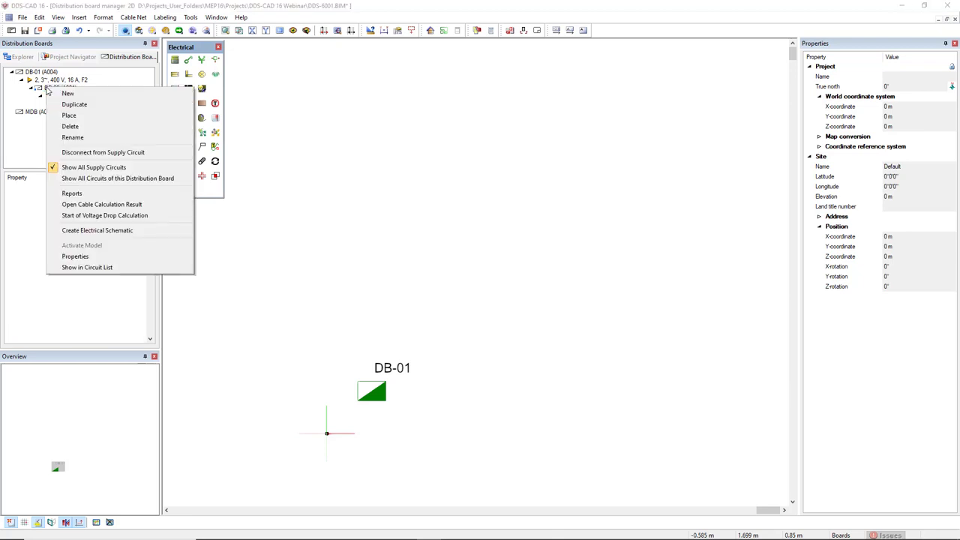
left_click(67, 178)
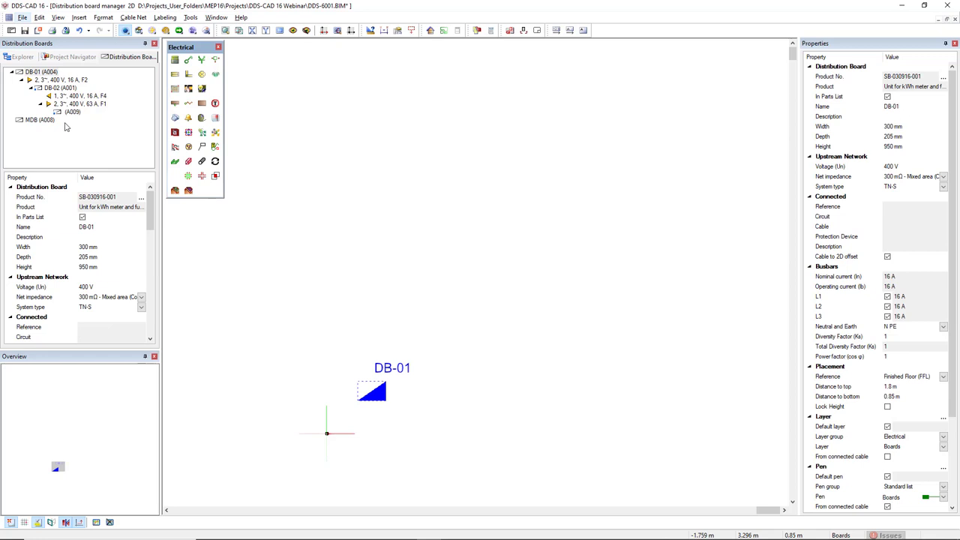
right_click(43, 75)
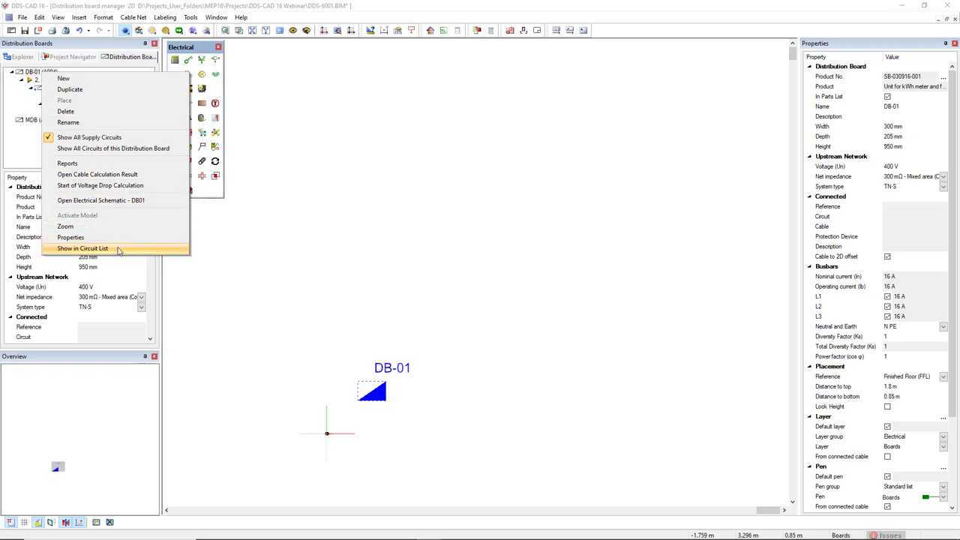
left_click(82, 248)
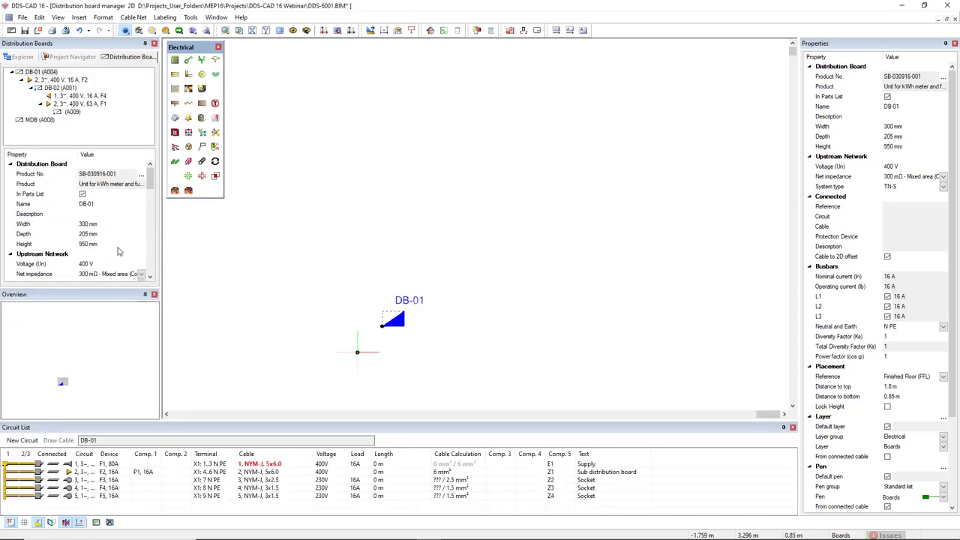
left_click(467, 338)
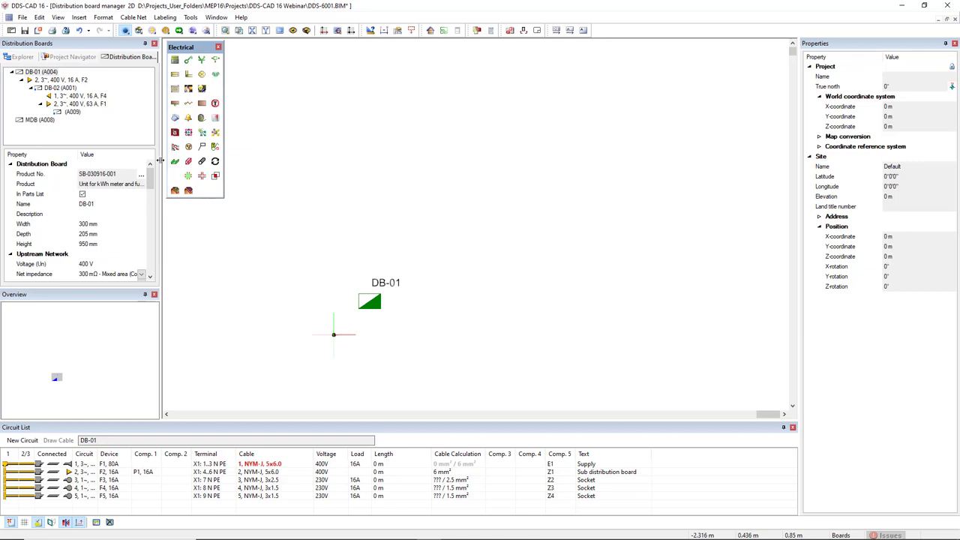
Place three single flush mounted sockets (SK-030918-001) in a horizontal row above distribution board DB-01.
left_click(202, 89)
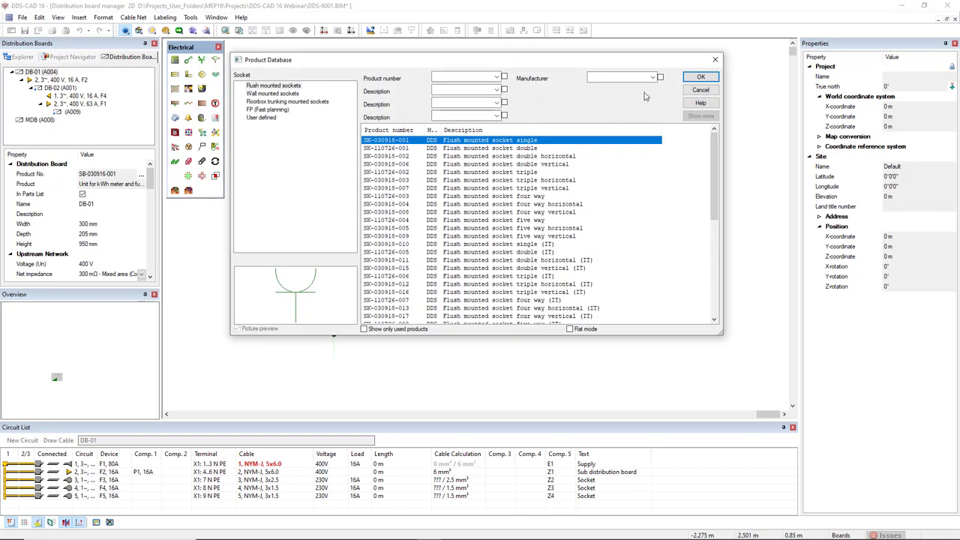
left_click(696, 80)
left_click(521, 400)
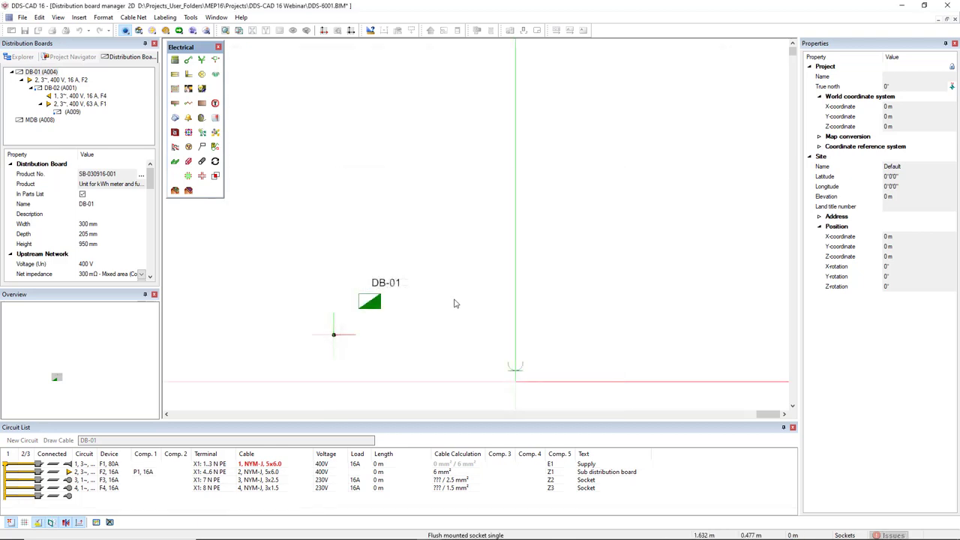
left_click(427, 253)
left_click(505, 256)
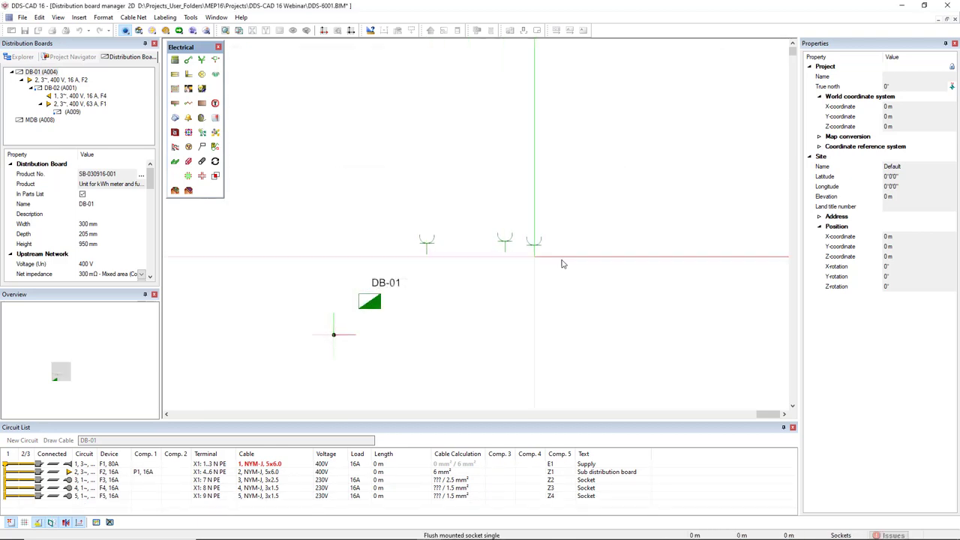
left_click(586, 254)
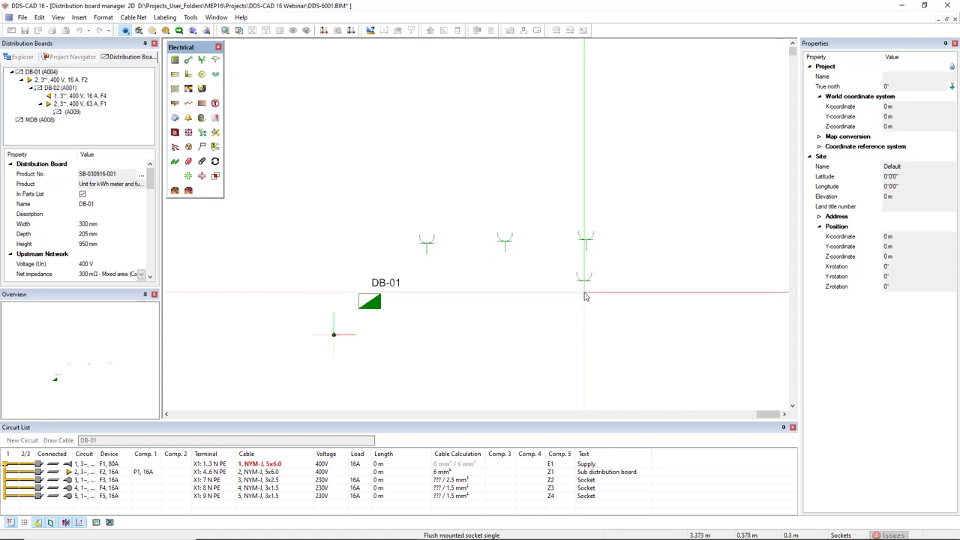
key("Escape")
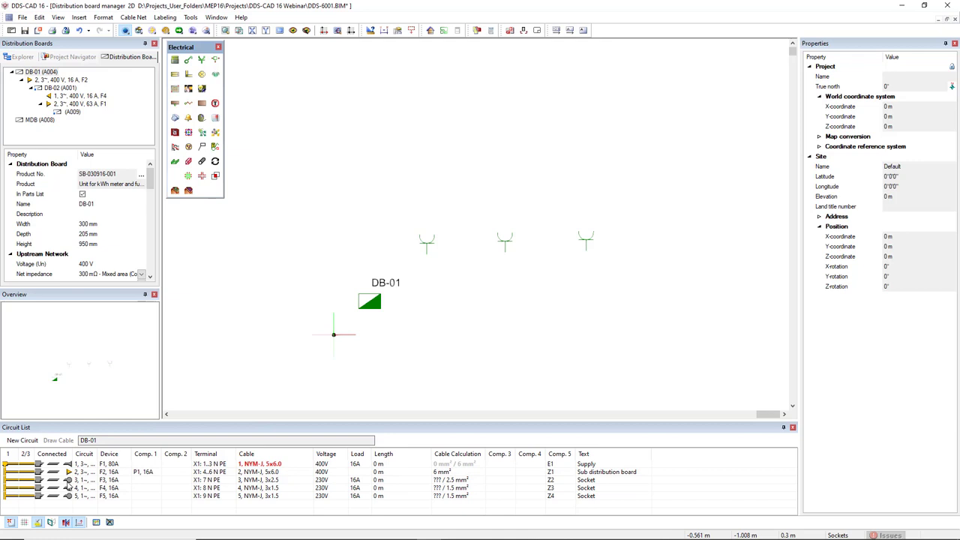
Draw the embedded NYM-J 3x2.5 cable of DB-01's circuit 3 (F3) through the three sockets in sequence.
mouse_move(68, 481)
left_mouse_down()
mouse_move(195, 457)
mouse_move(407, 391)
mouse_move(404, 384)
left_mouse_up()
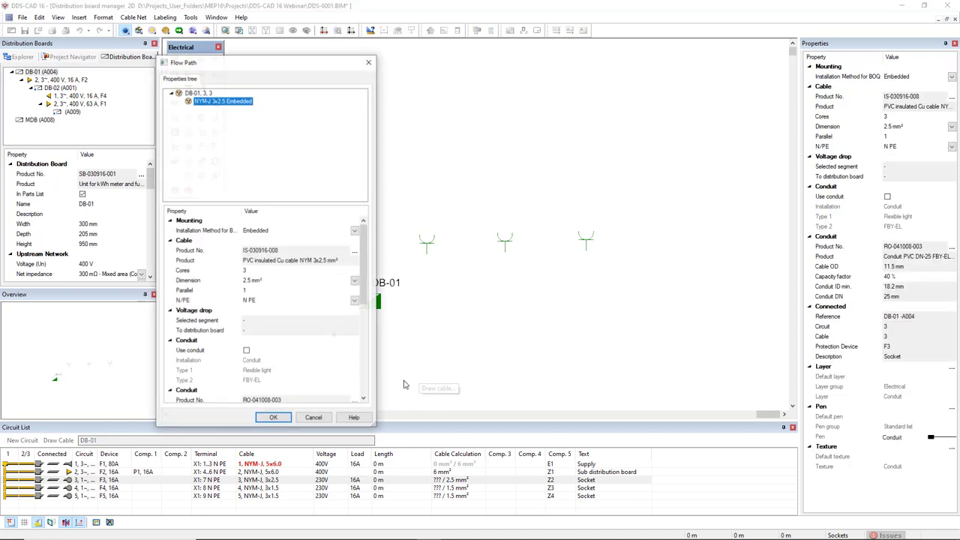
left_click(275, 418)
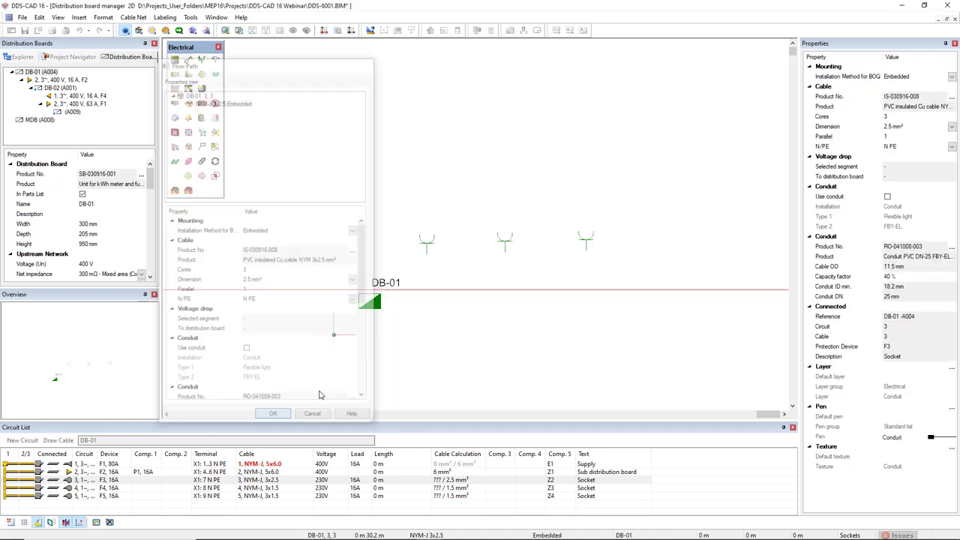
left_click(427, 242)
left_click(505, 242)
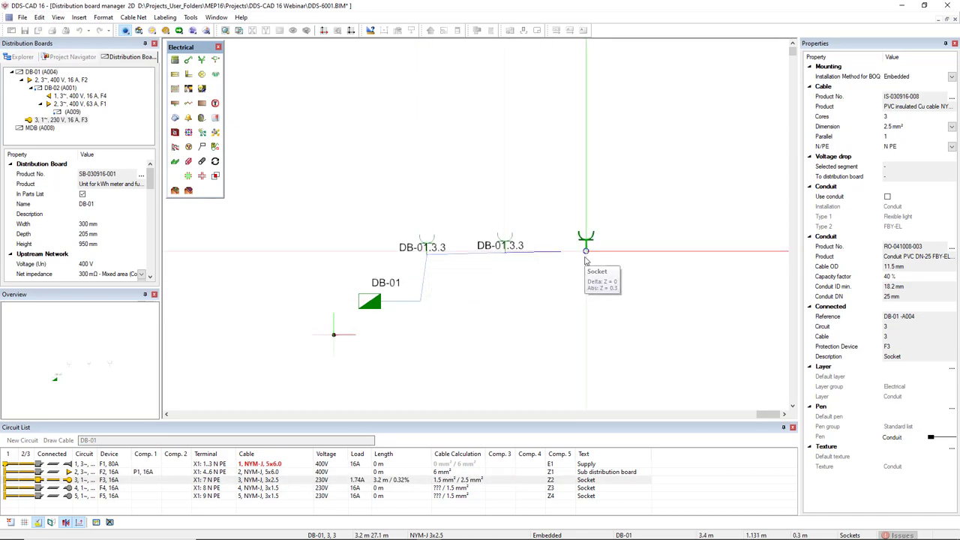
left_click(585, 242)
right_click(555, 333)
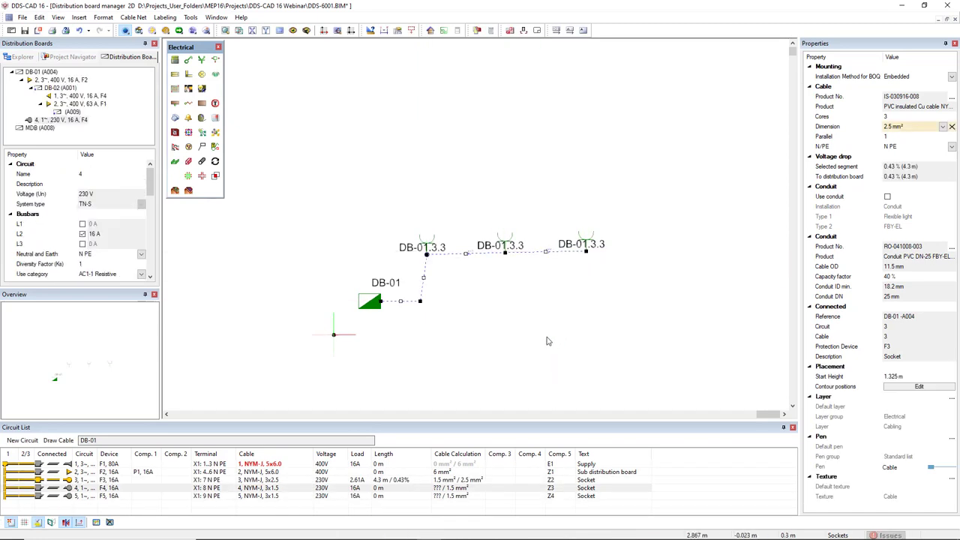
Reset the apparent power of the socket farthest from DB-01 to its default and inspect circuit F3's protective device.
left_click(602, 240)
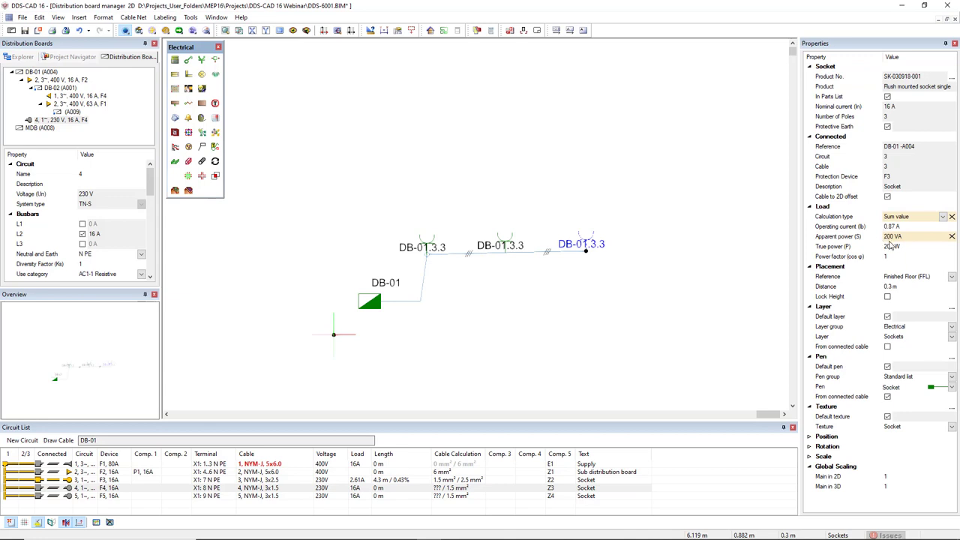
left_click(952, 237)
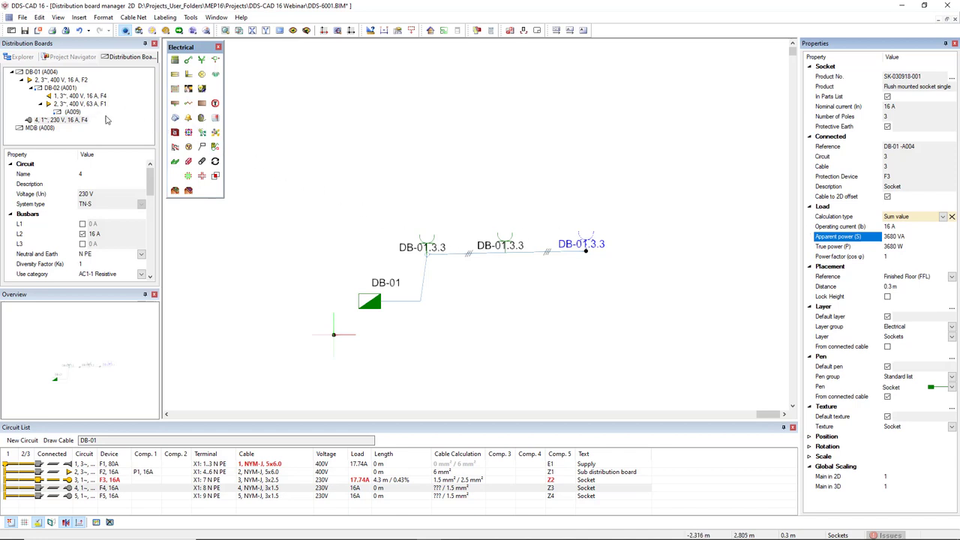
left_click(83, 142)
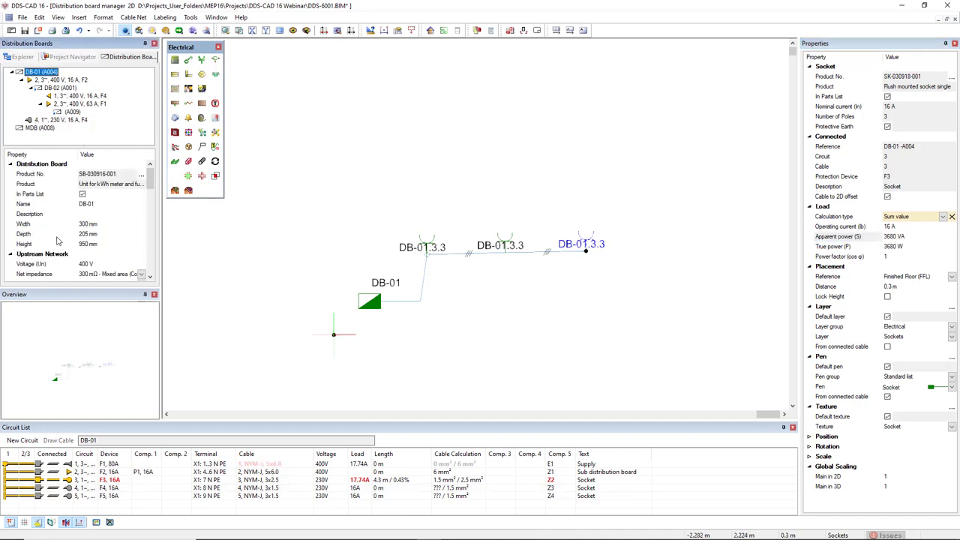
left_click(99, 480)
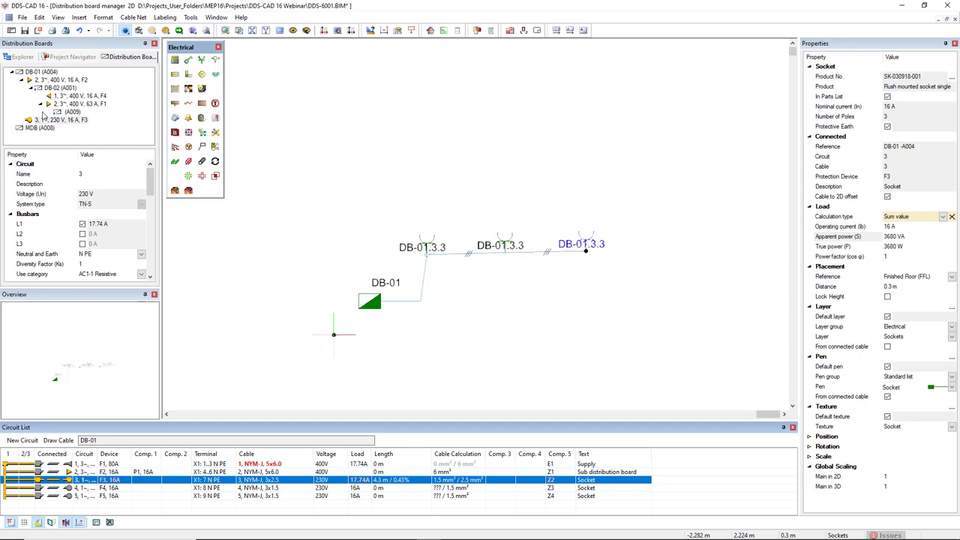
left_click_drag(152, 184, 152, 210)
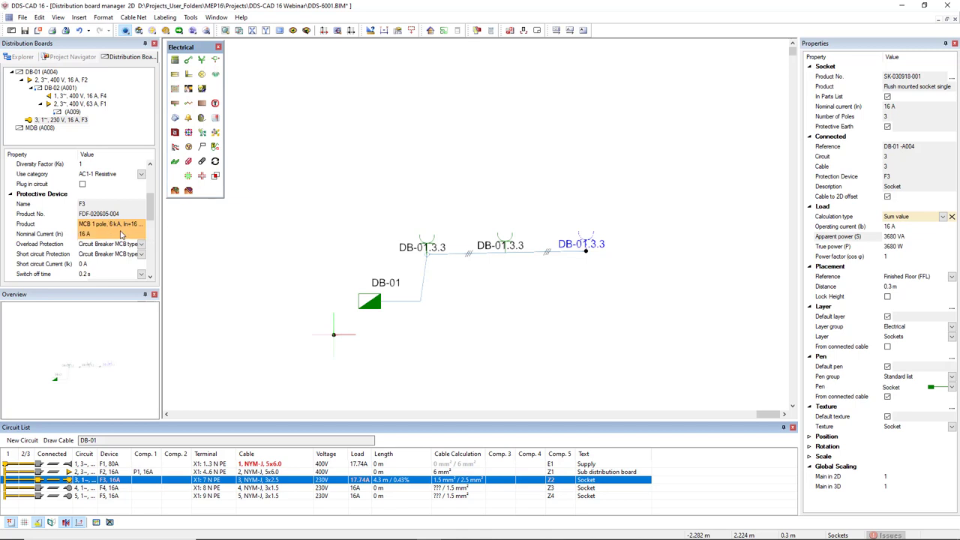
Set the apparent power of the socket farthest from DB-01 to 200 VA.
left_click(618, 224)
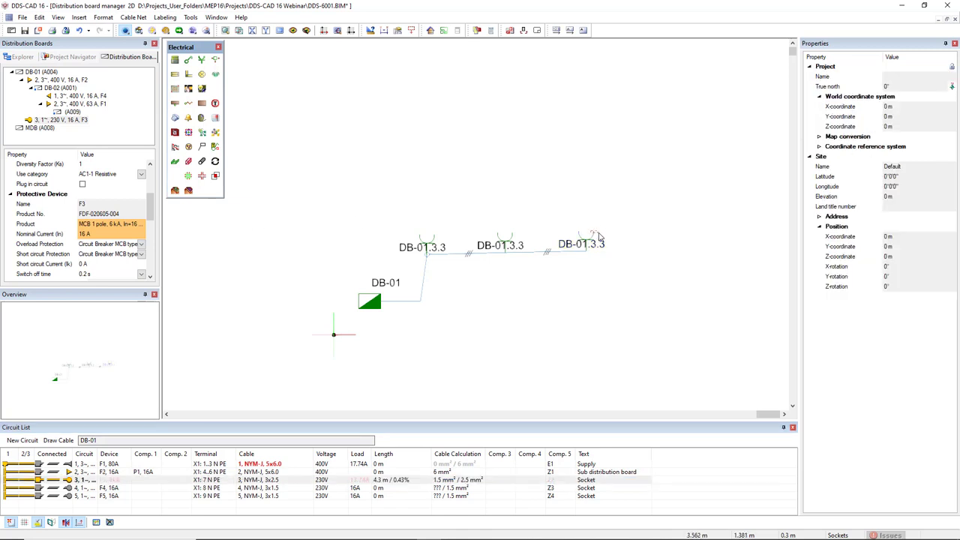
left_click(599, 236)
left_click(904, 238)
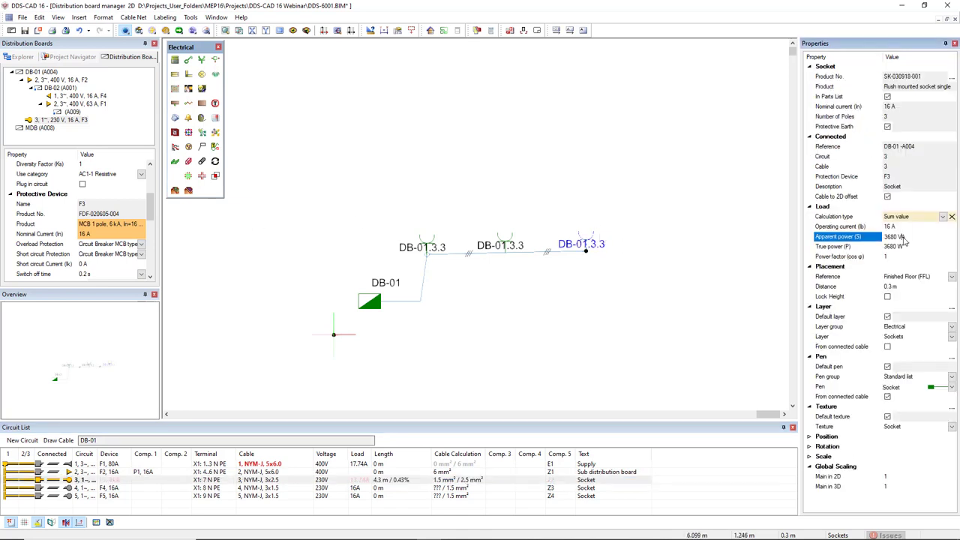
left_click(903, 239)
type("200")
key("Return")
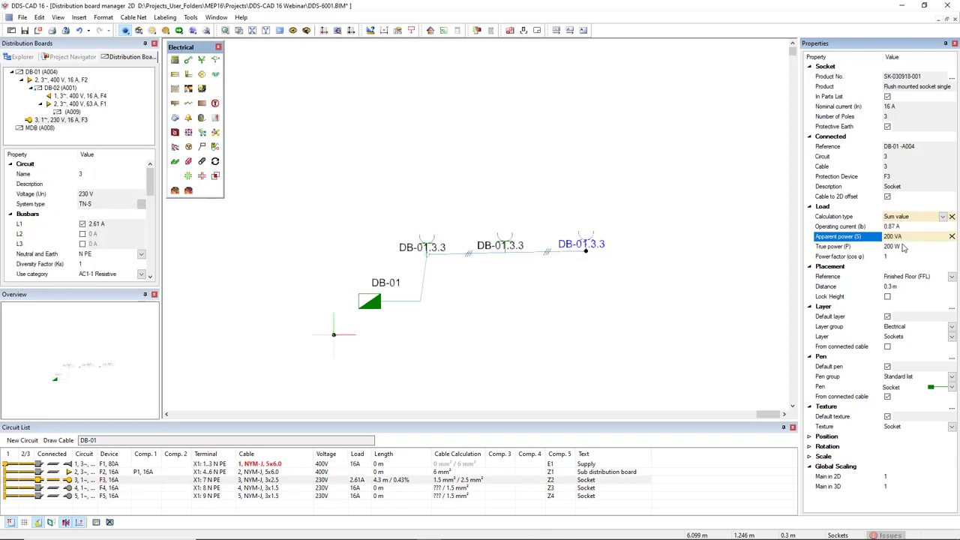
Inspect the cable and protective device of circuit F3, and view the cable calculation result report of DB-02.
left_click(535, 253)
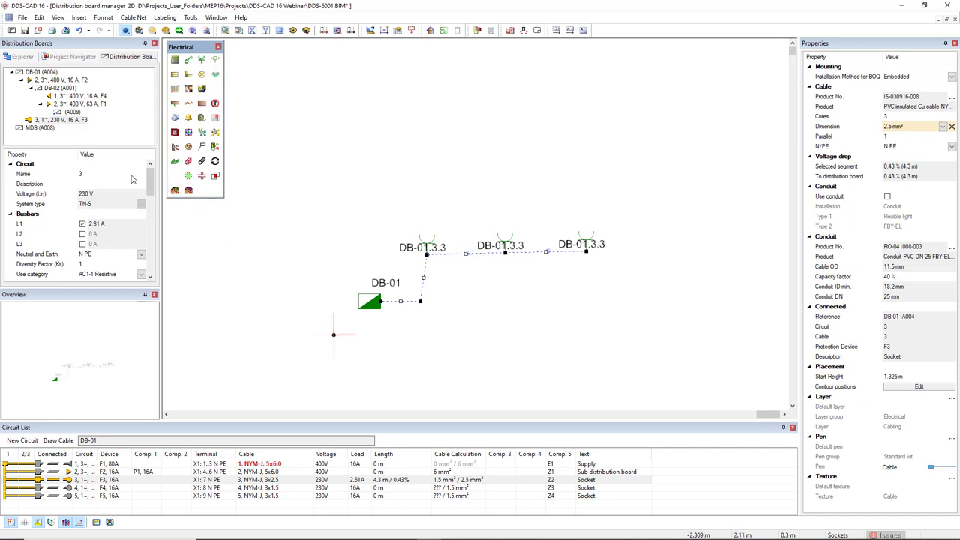
left_click_drag(150, 185, 150, 214)
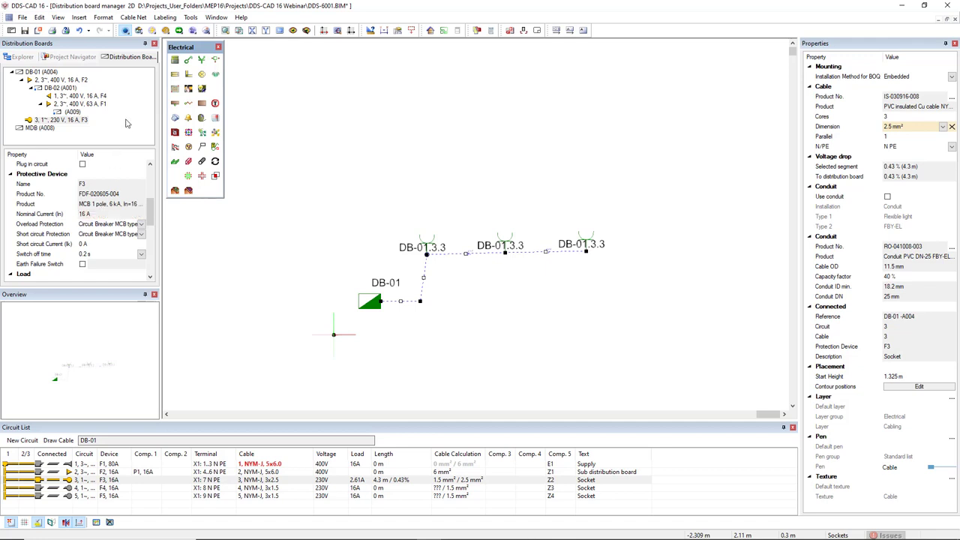
right_click(55, 89)
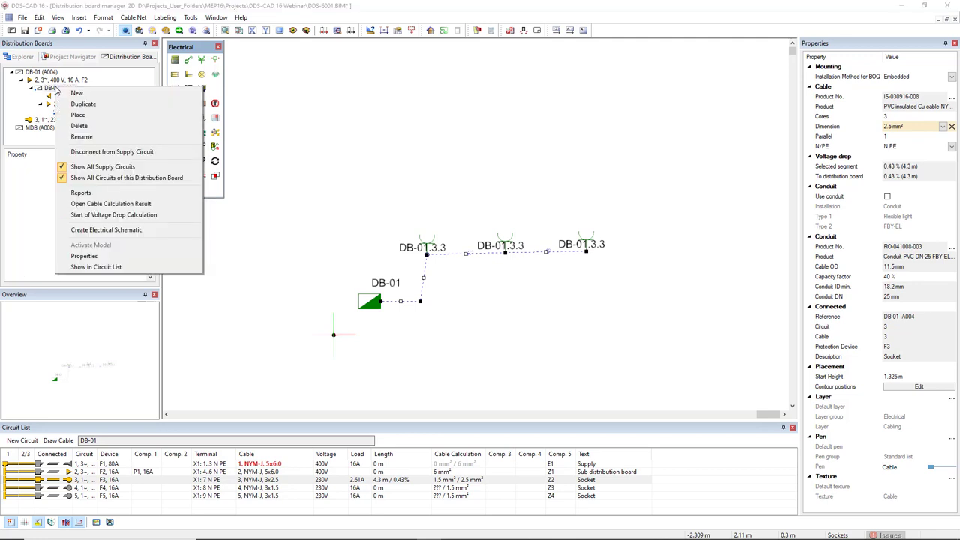
left_click(160, 205)
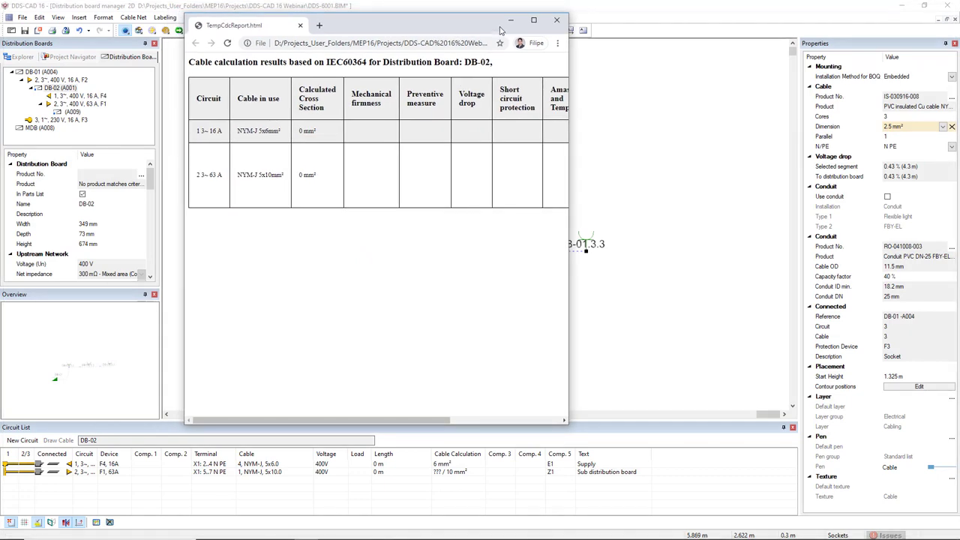
double_click(522, 17)
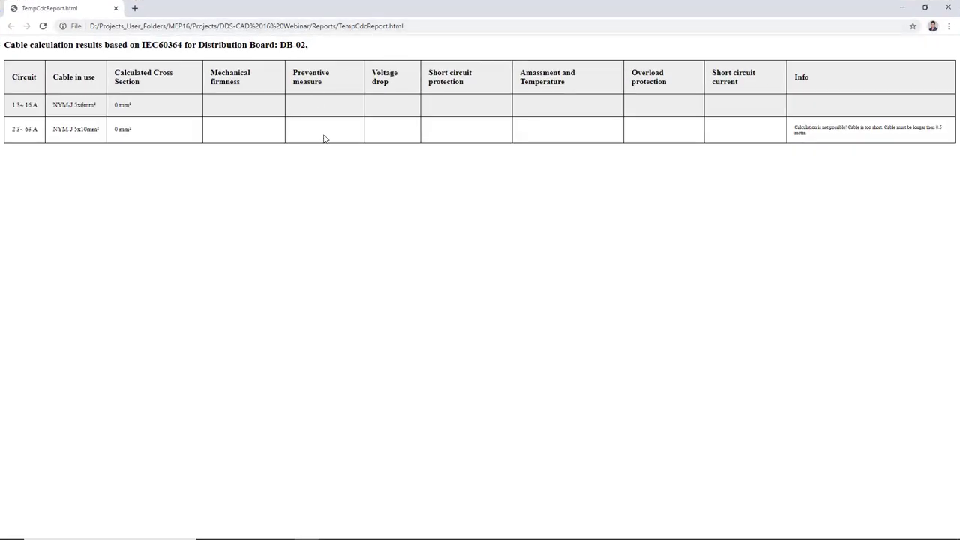
left_click(948, 7)
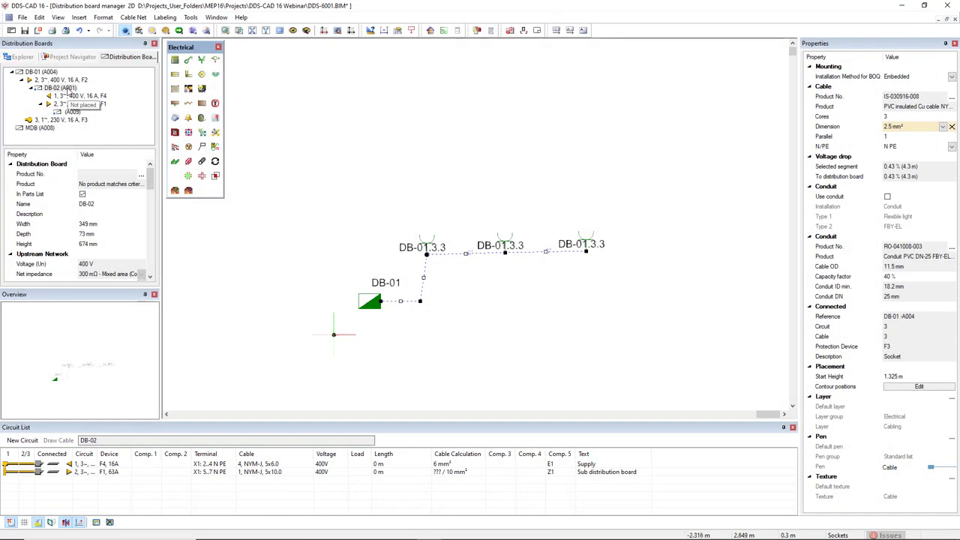
right_click(67, 90)
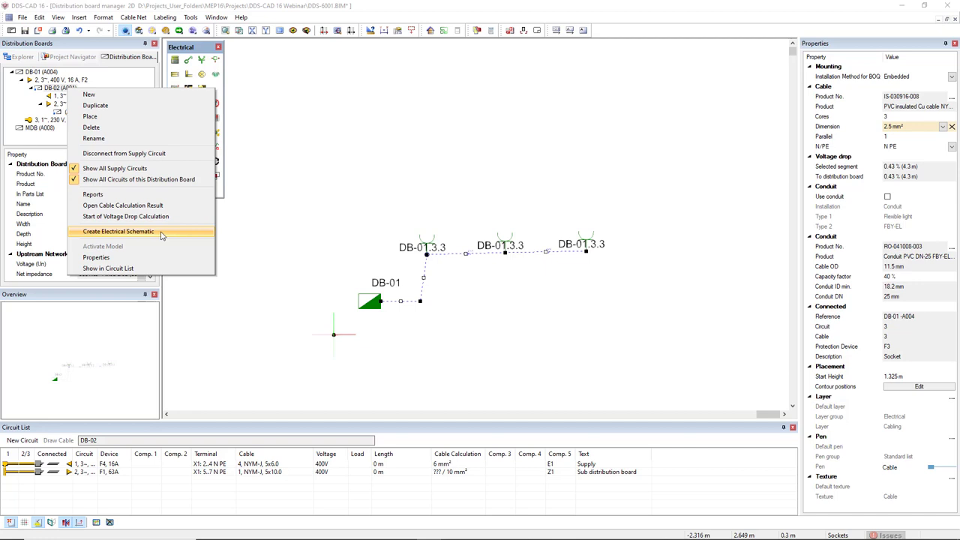
left_click(279, 234)
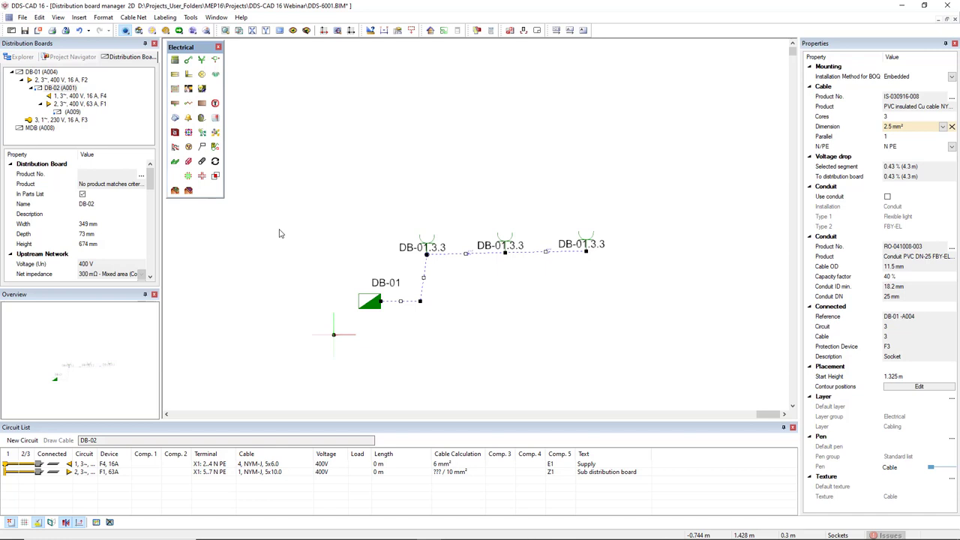
Open the electrical storey "Cable management systems | Topic 3" and display its 3D model with shaded surfaces.
left_click(77, 59)
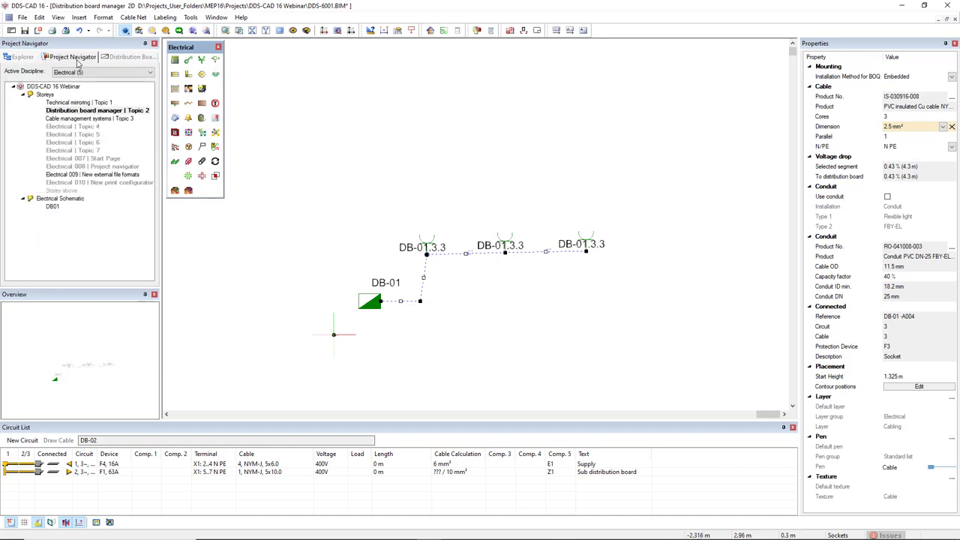
double_click(75, 119)
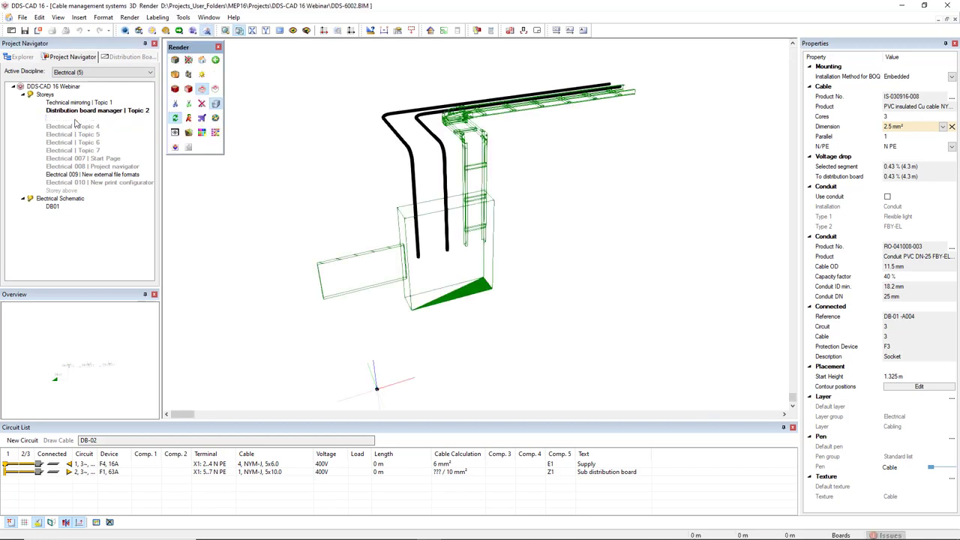
left_click(189, 90)
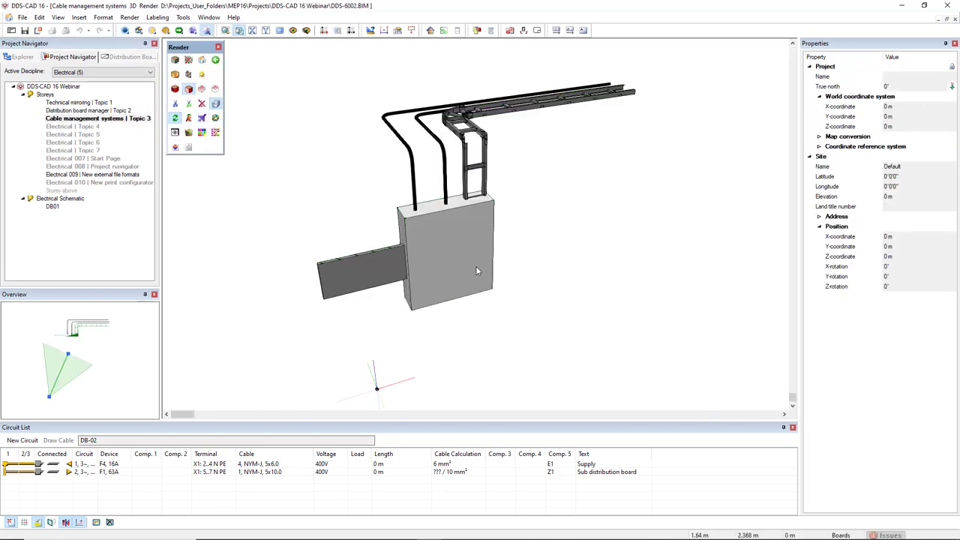
Move the distribution board MDB sideways in the 3D model together with its connected cable ladder, conduits and trunking.
mouse_move(476, 245)
middle_mouse_down()
mouse_move(354, 241)
mouse_move(487, 240)
middle_mouse_up()
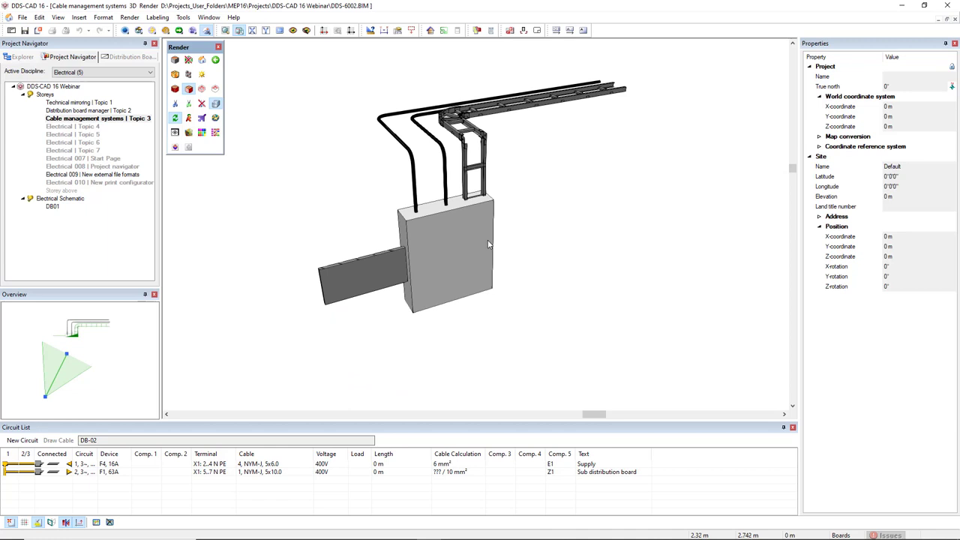
left_click(481, 262)
left_click_drag(413, 312, 495, 281)
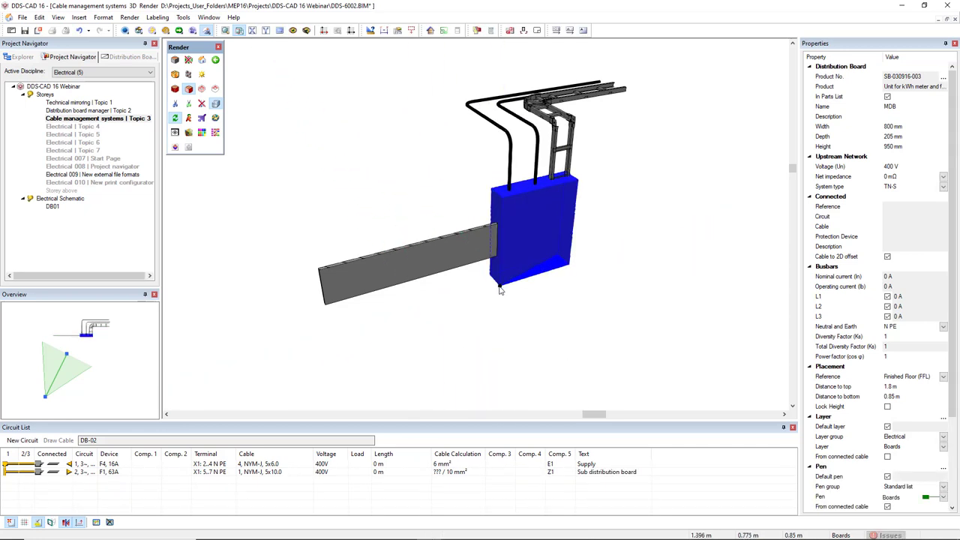
key("ctrl+c")
key("ctrl+v")
left_click(392, 314)
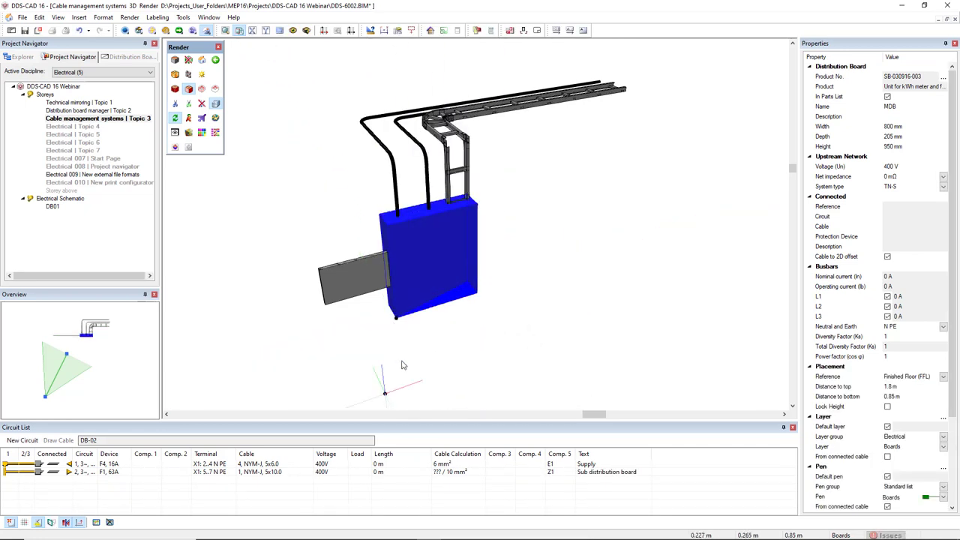
left_click(455, 349)
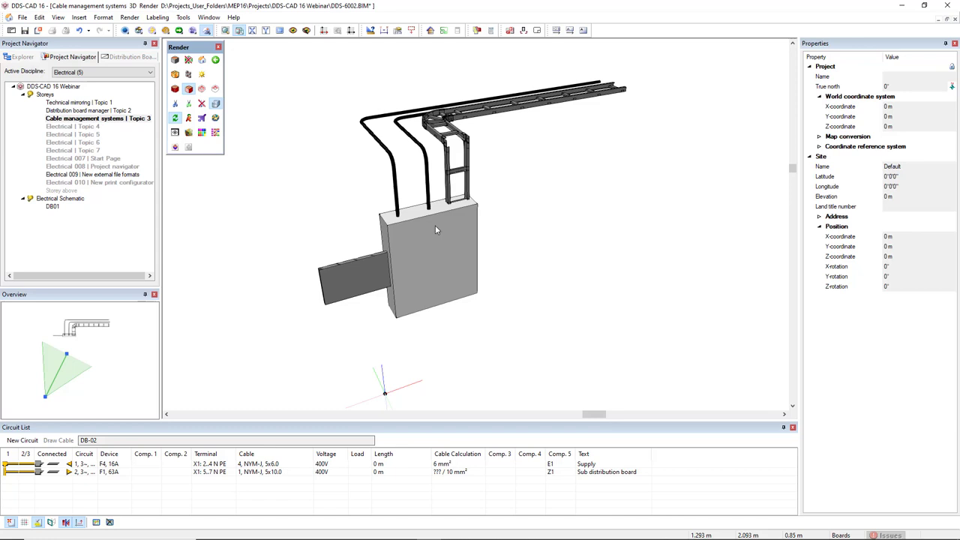
Switch the active discipline to Sanitary/Heating and open the storey "New storeyport function 01 | Topic 1".
left_click(137, 73)
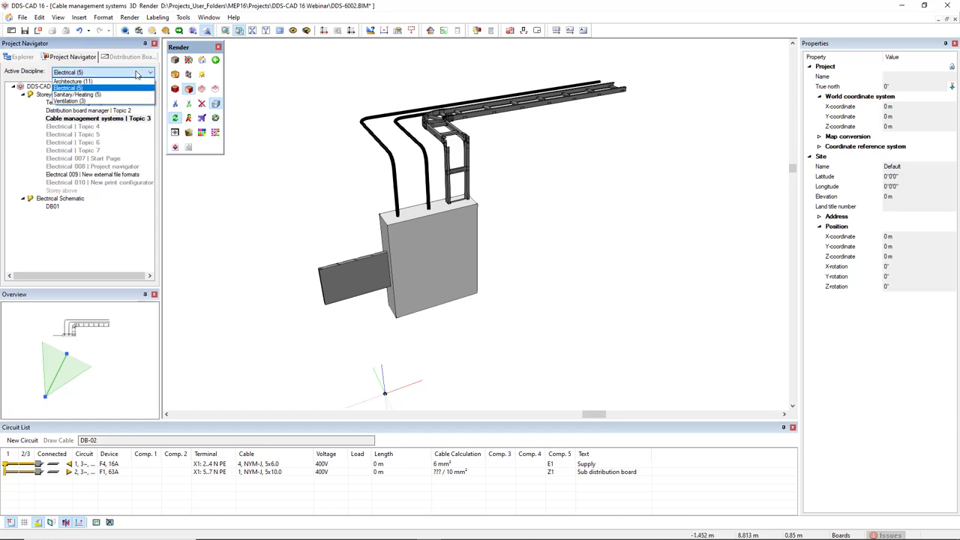
left_click(124, 95)
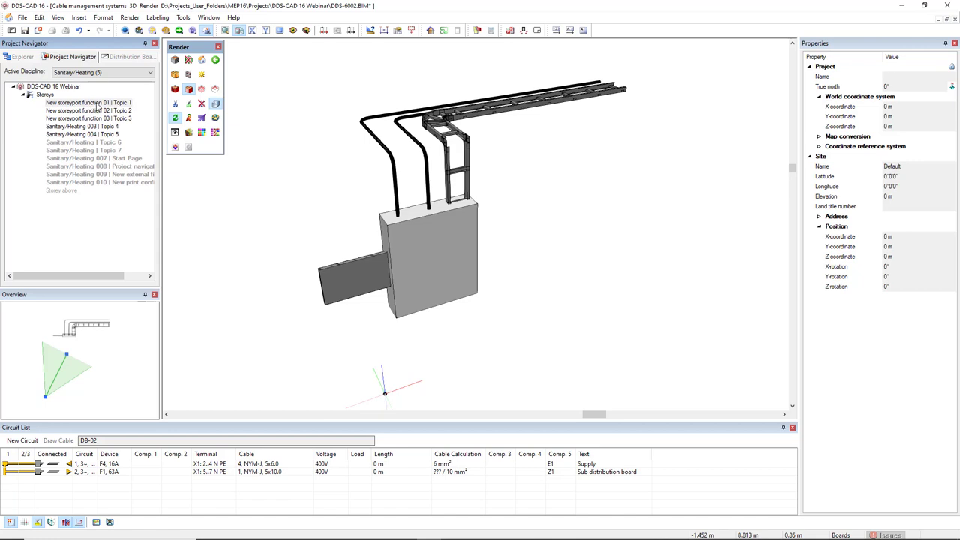
double_click(97, 104)
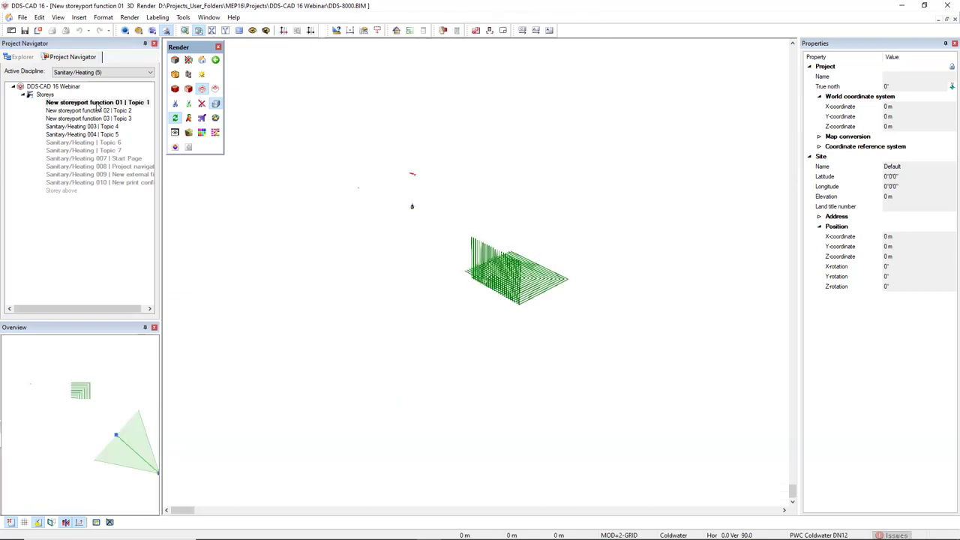
Open the 2D model of "New storeyport function 01" and jump from its rightmost storey port to the upper storey.
left_click(29, 57)
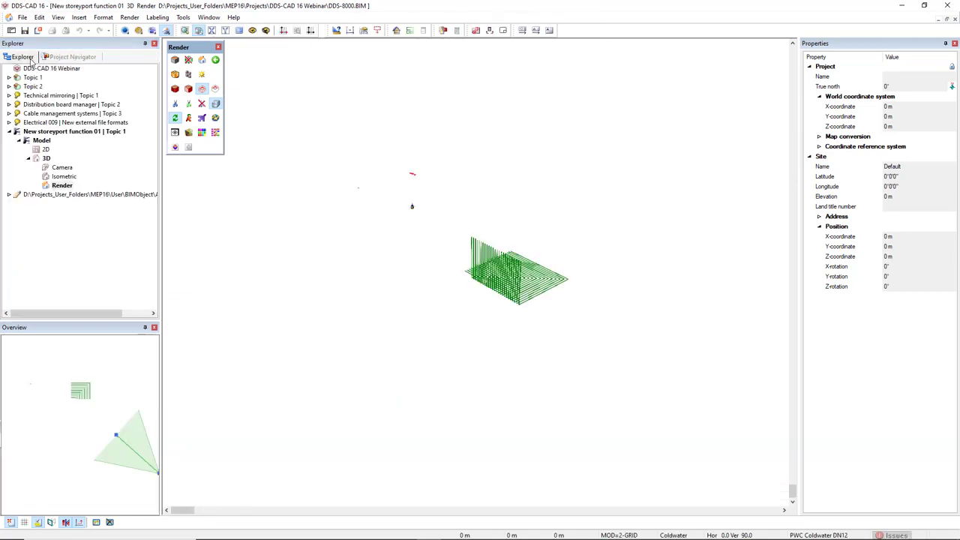
double_click(45, 150)
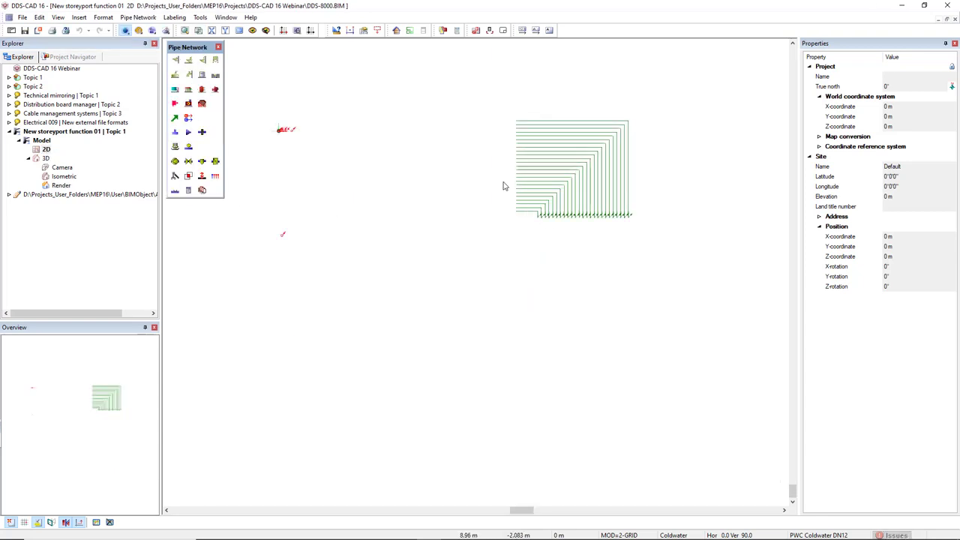
left_click_drag(480, 164, 670, 240)
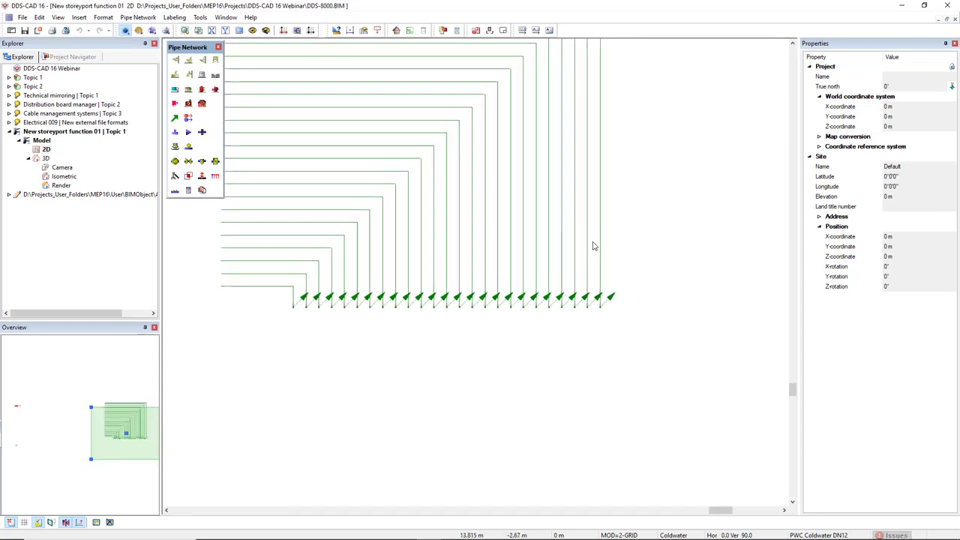
scroll(622, 275, "up", 2)
scroll(624, 278, "up", 2)
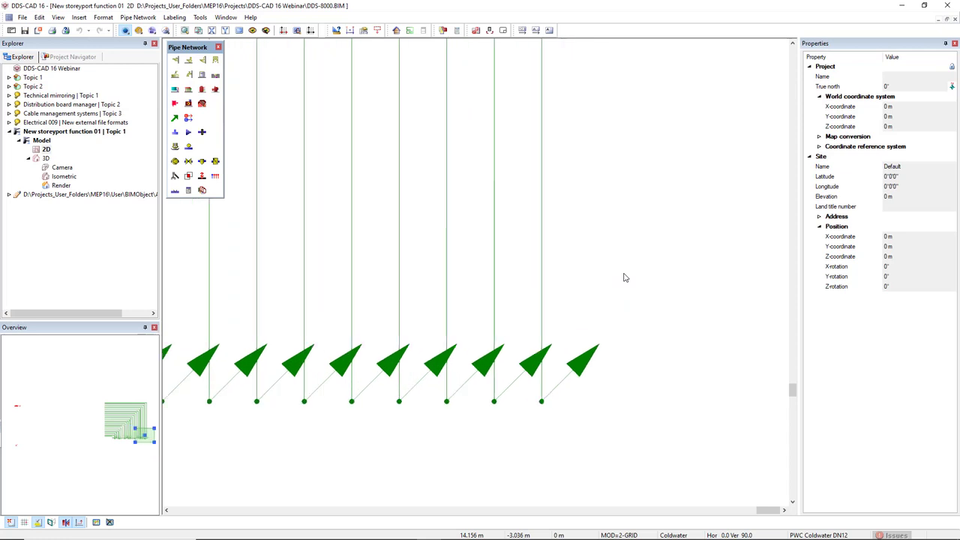
middle_click_drag(628, 293, 628, 229)
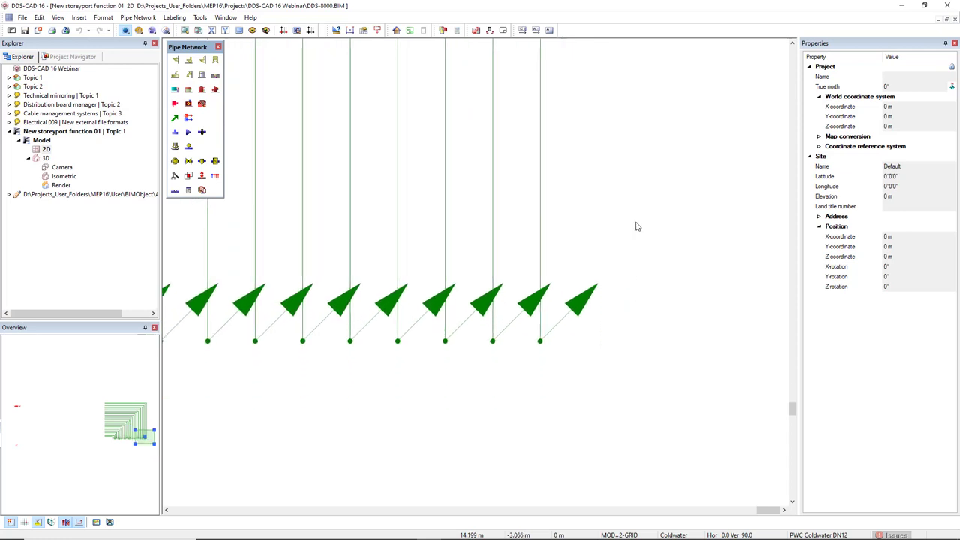
left_click(585, 305)
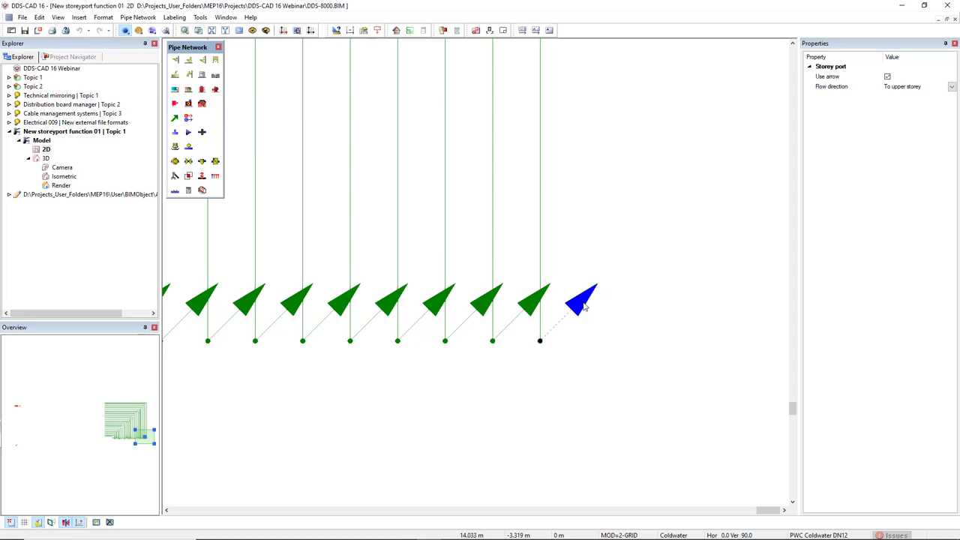
right_click(584, 305)
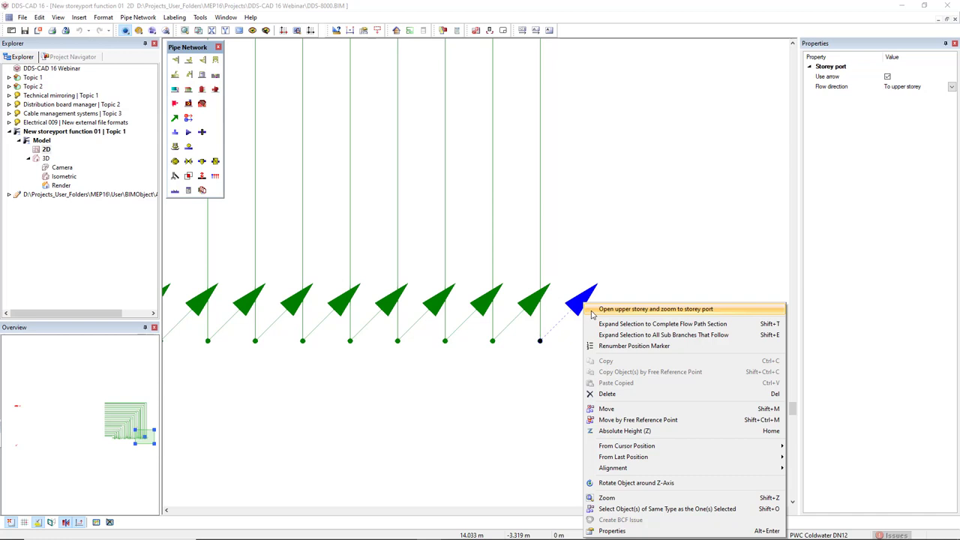
left_click(656, 309)
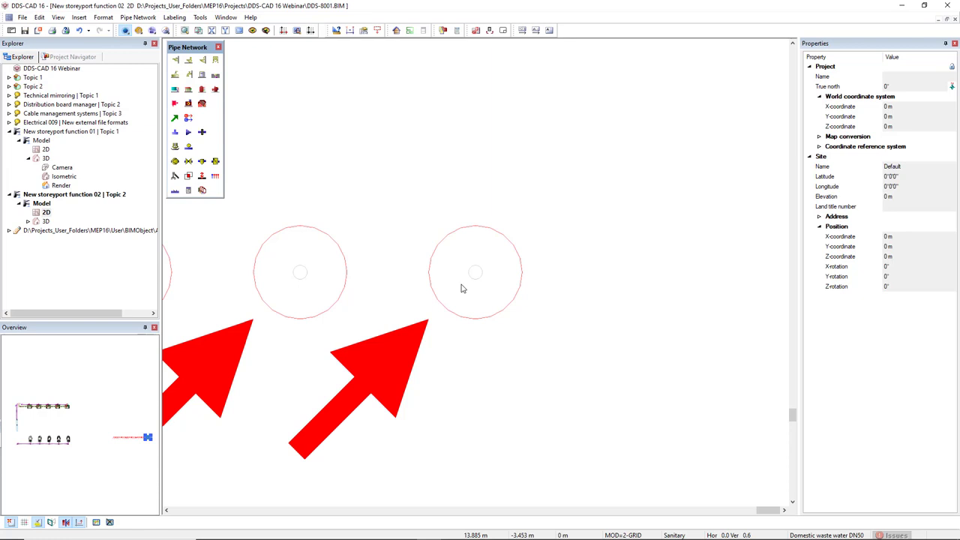
Set the flow direction of the purple waste water storey port beside the washbasin row to Passage up.
scroll(461, 289, "down", 5)
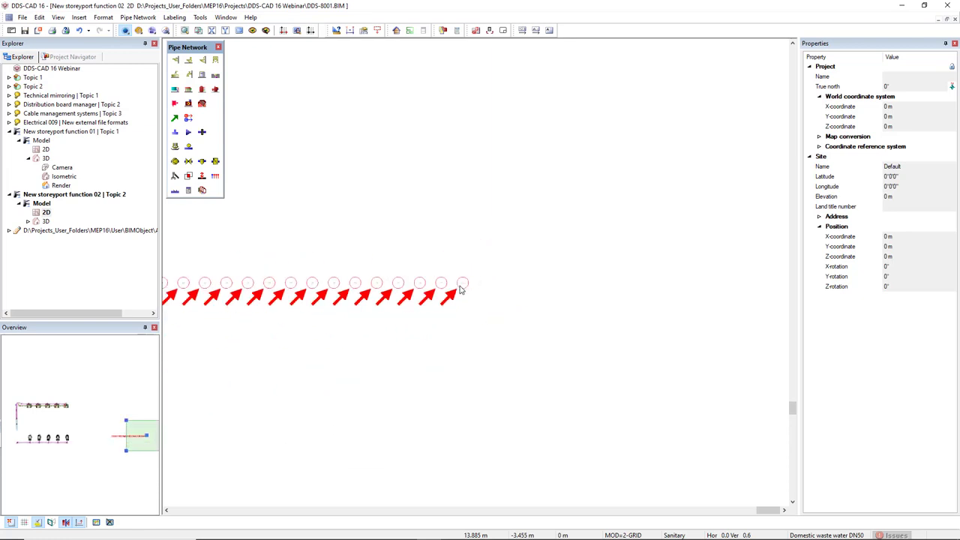
scroll(422, 262, "left", 3)
scroll(412, 316, "down", 3)
middle_click_drag(371, 298, 527, 300)
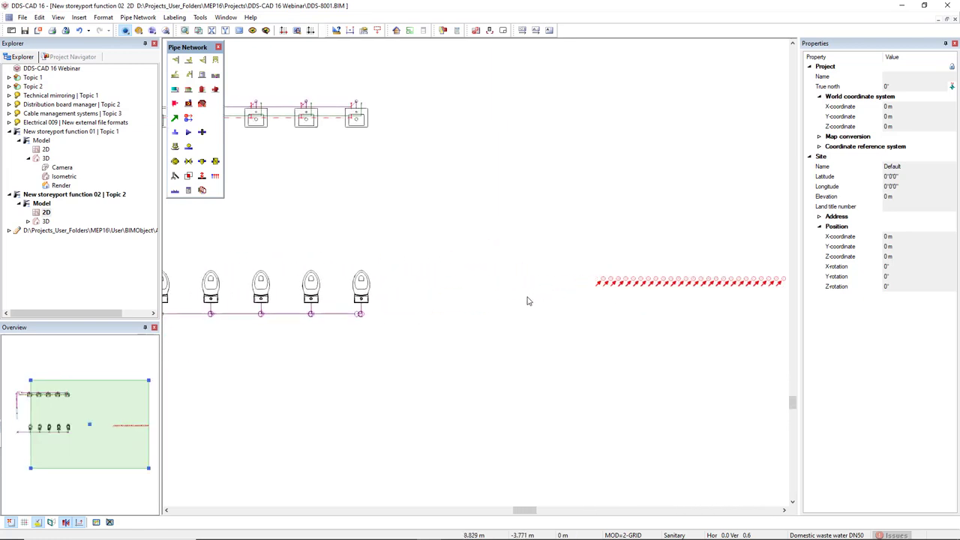
scroll(527, 300, "down", 2)
scroll(428, 197, "up", 3)
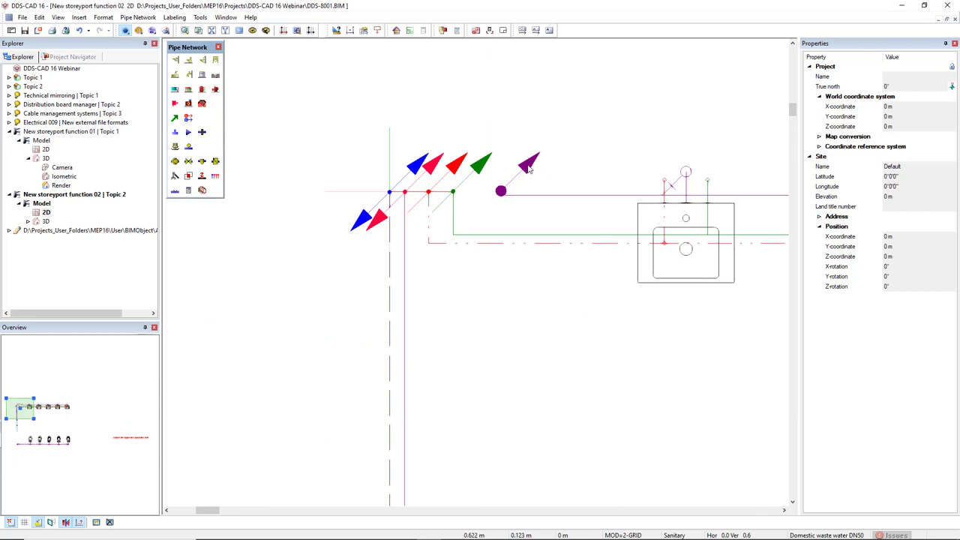
scroll(497, 242, "up", 4)
scroll(592, 228, "down", 2)
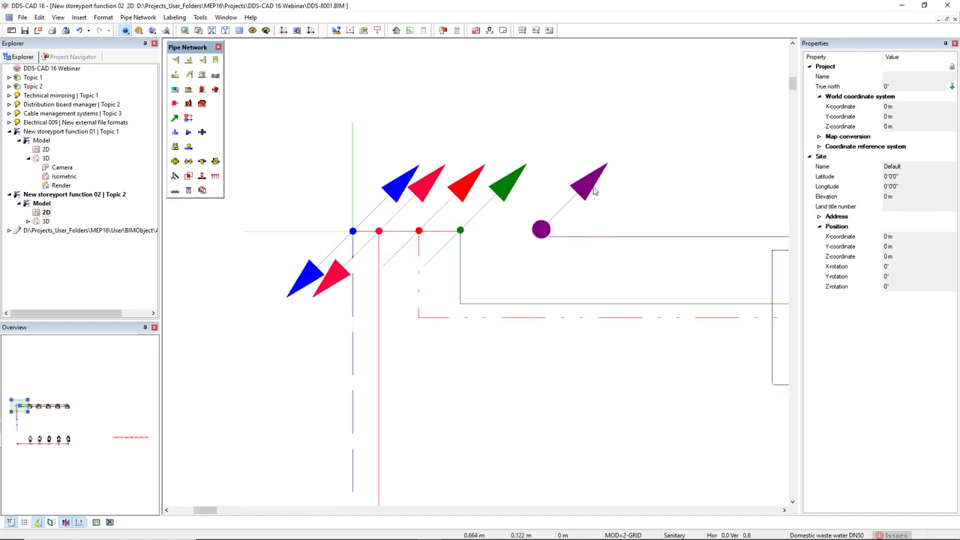
left_click(592, 190)
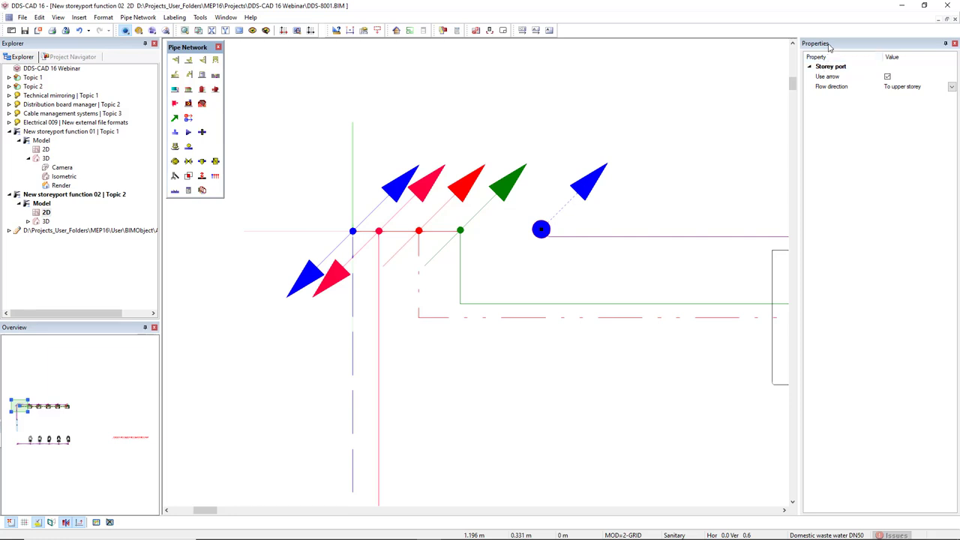
left_click(952, 88)
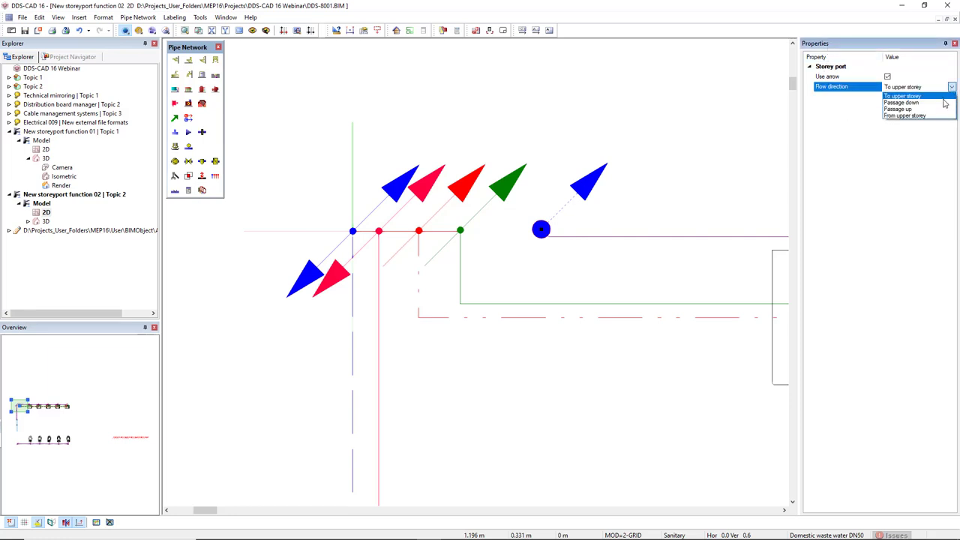
left_click(940, 107)
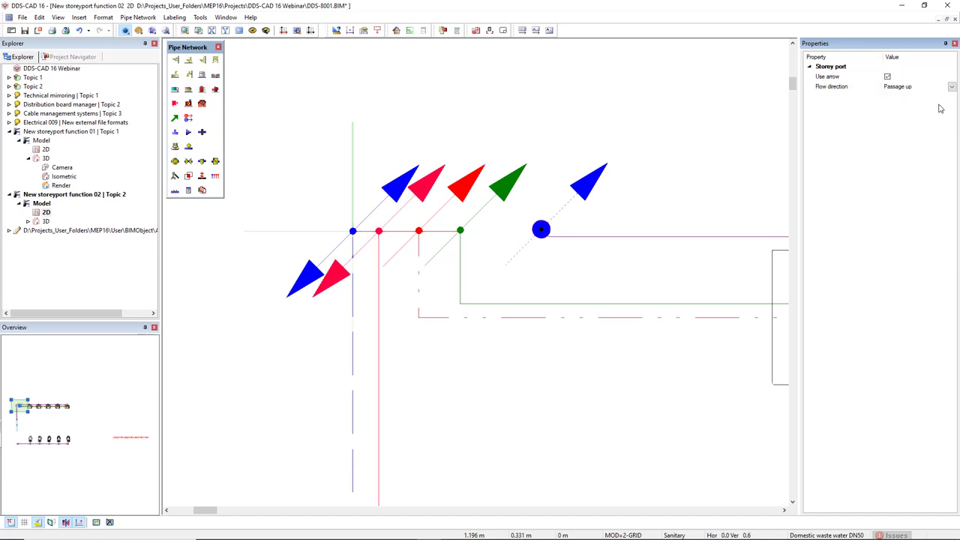
Switch the purple storey port's arrow off and back on, then clear the selection.
left_click(887, 76)
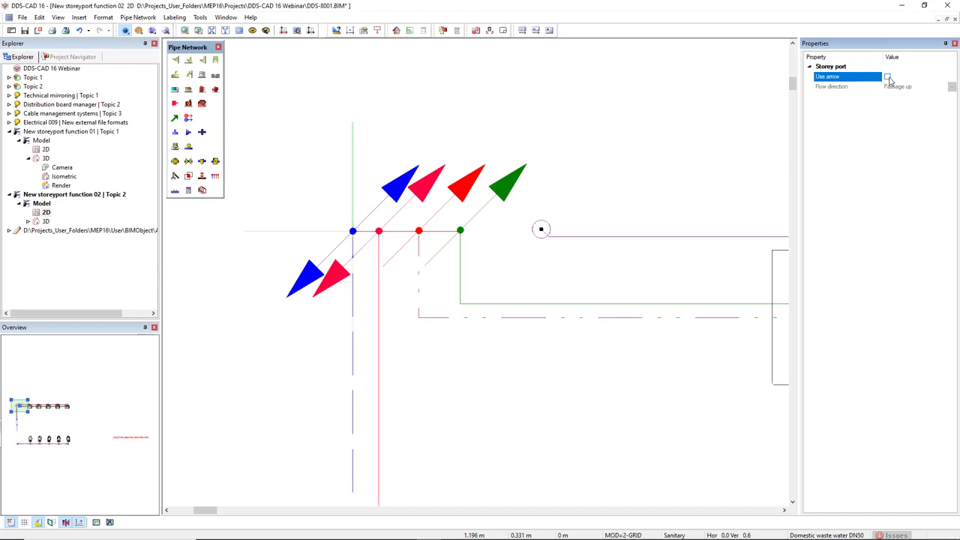
left_click(887, 77)
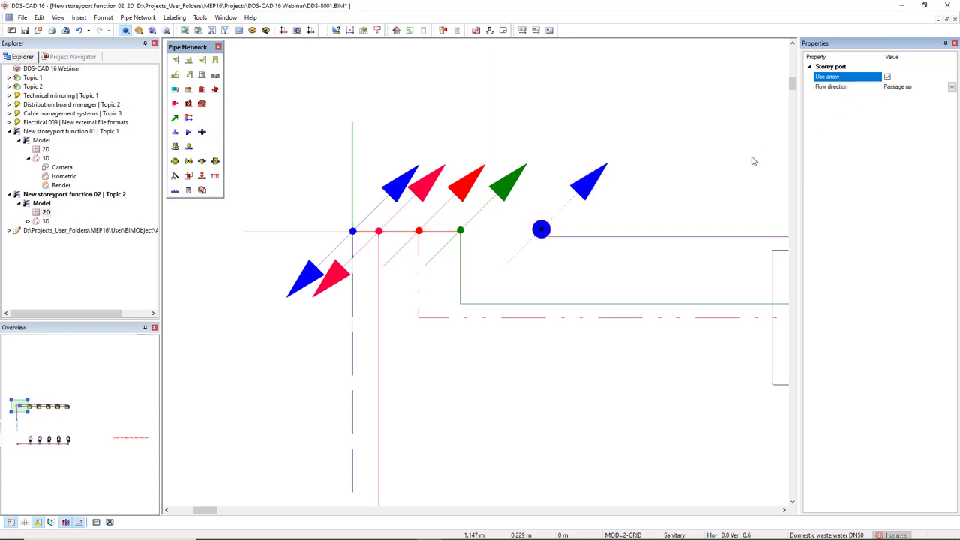
left_click(703, 195)
Open the storey "New storeyport function 03 | Topic 3" and examine its existing contents.
scroll(702, 196, "down", 3)
scroll(698, 255, "up", 2)
middle_click_drag(697, 255, 411, 160)
scroll(411, 160, "down", 3)
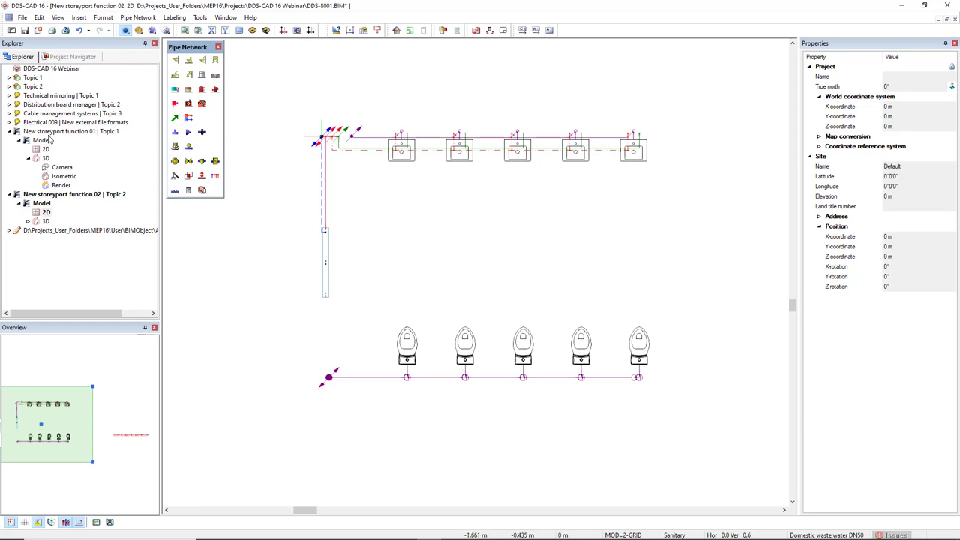
left_click(61, 58)
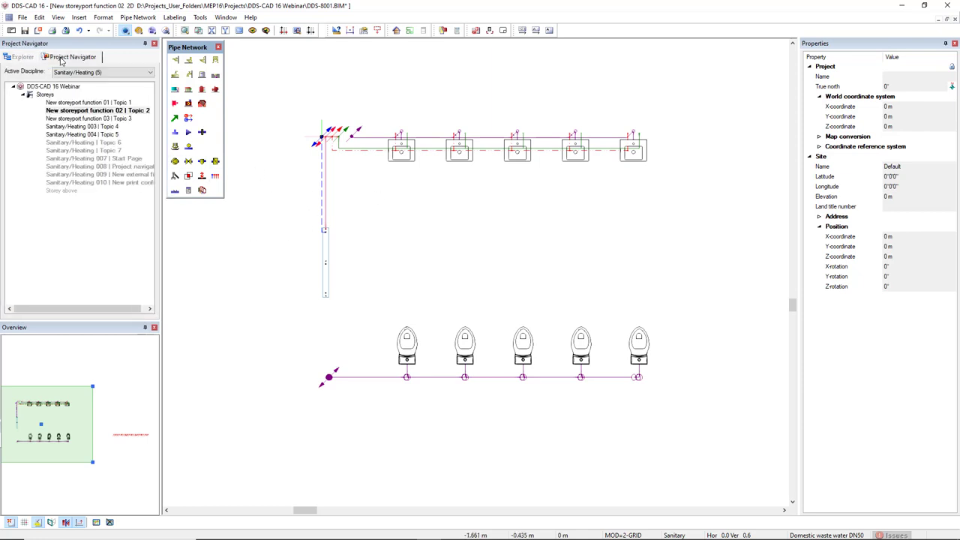
double_click(73, 119)
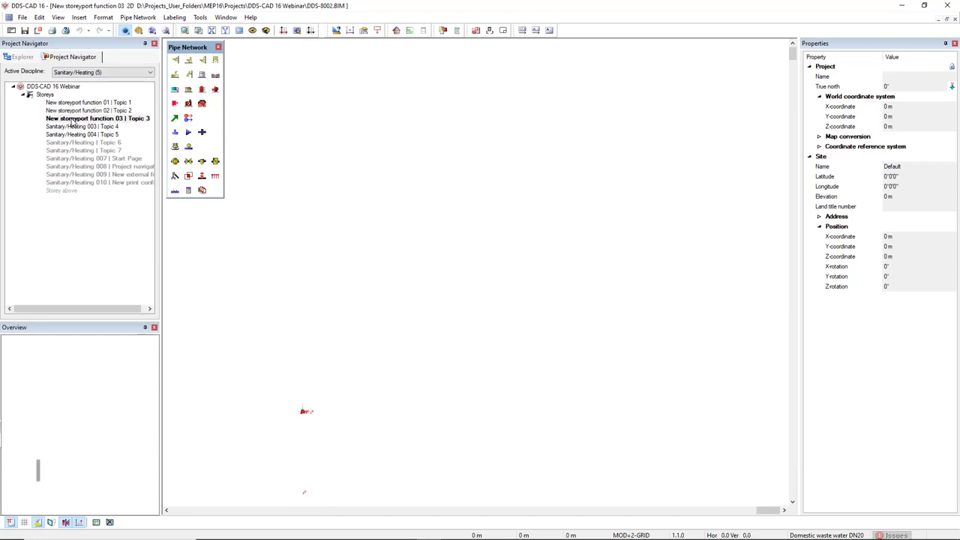
middle_click_drag(272, 307, 307, 213)
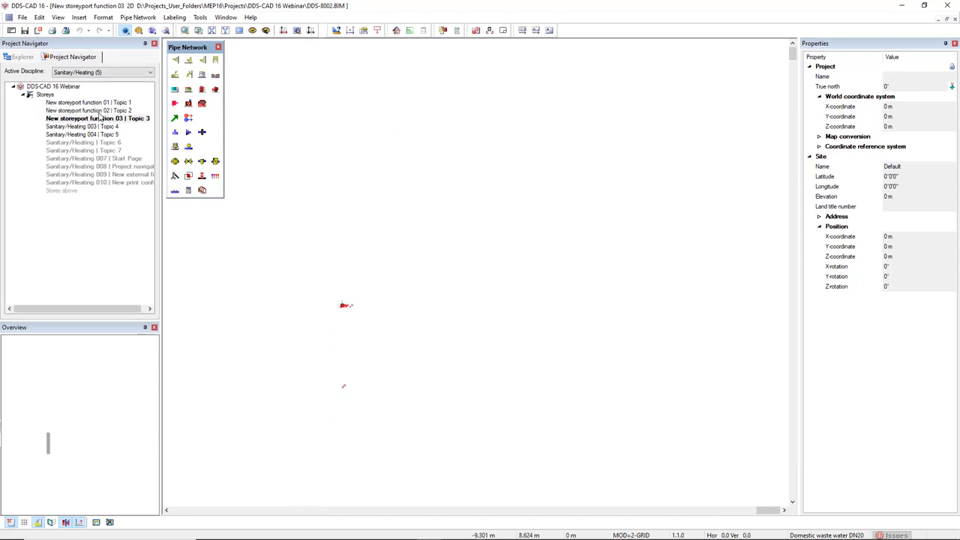
Duplicate the storey "New storeyport function 02 | Topic 2" to the storey above, overwriting the existing destination file.
double_click(98, 111)
right_click(100, 115)
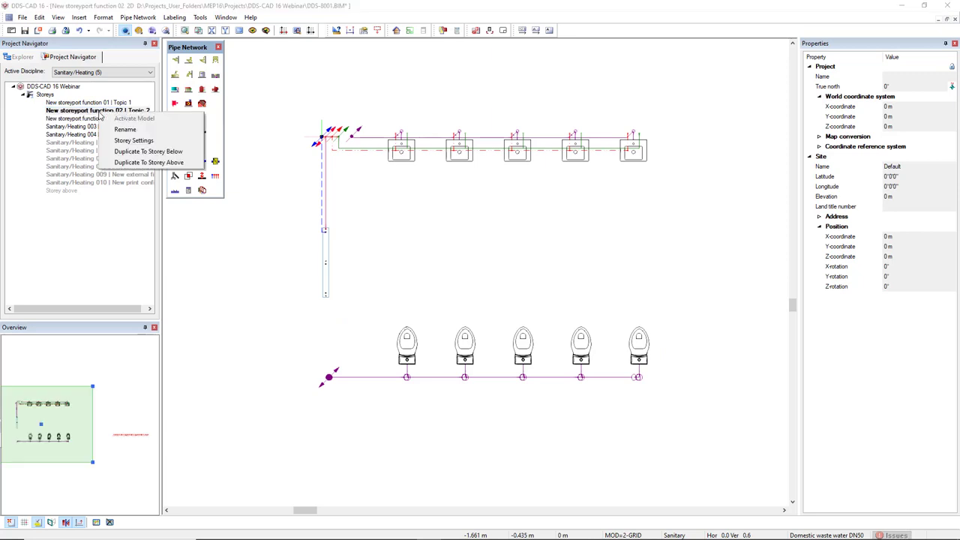
left_click(109, 163)
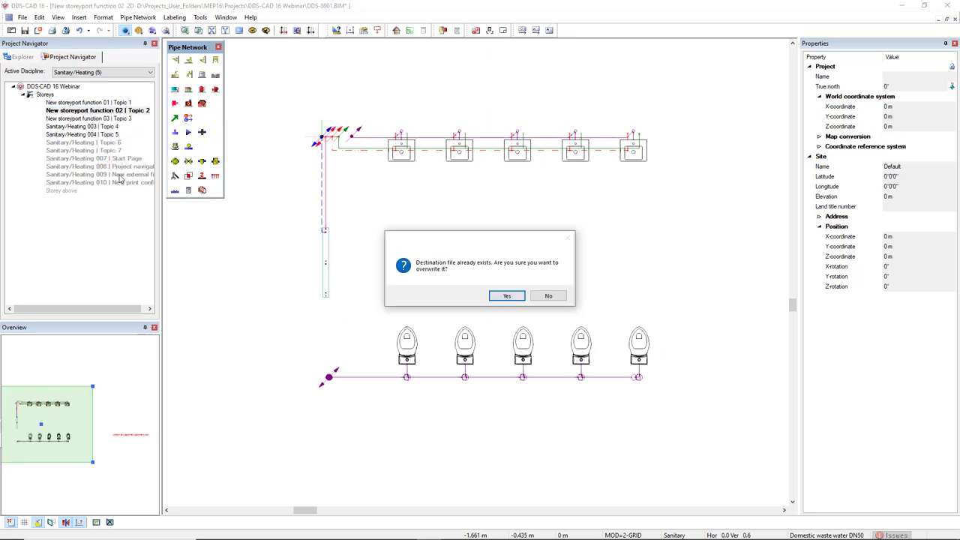
left_click(499, 299)
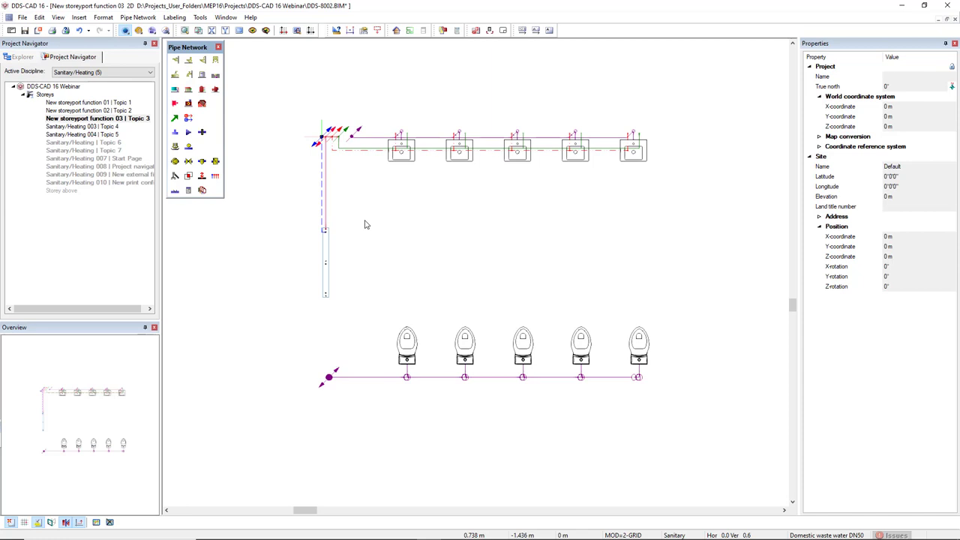
Switch the active discipline to Ventilation and inspect the duct ends in the storey "New sotreyport 02 | Topic 2".
left_click(146, 72)
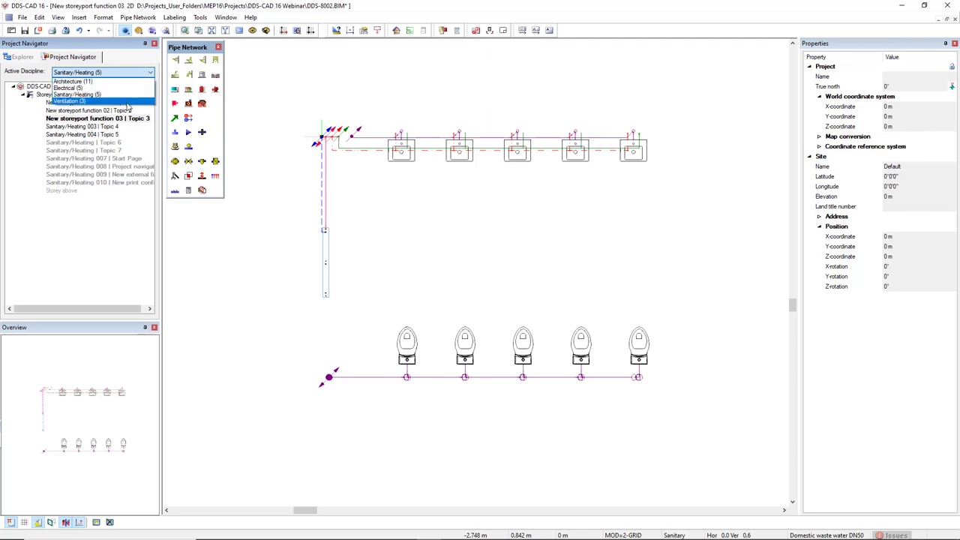
left_click(128, 101)
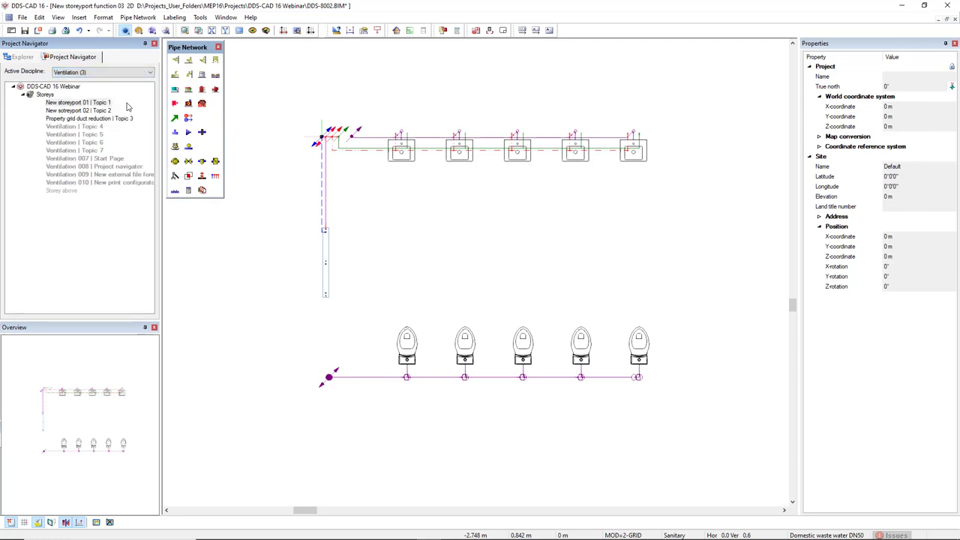
double_click(108, 111)
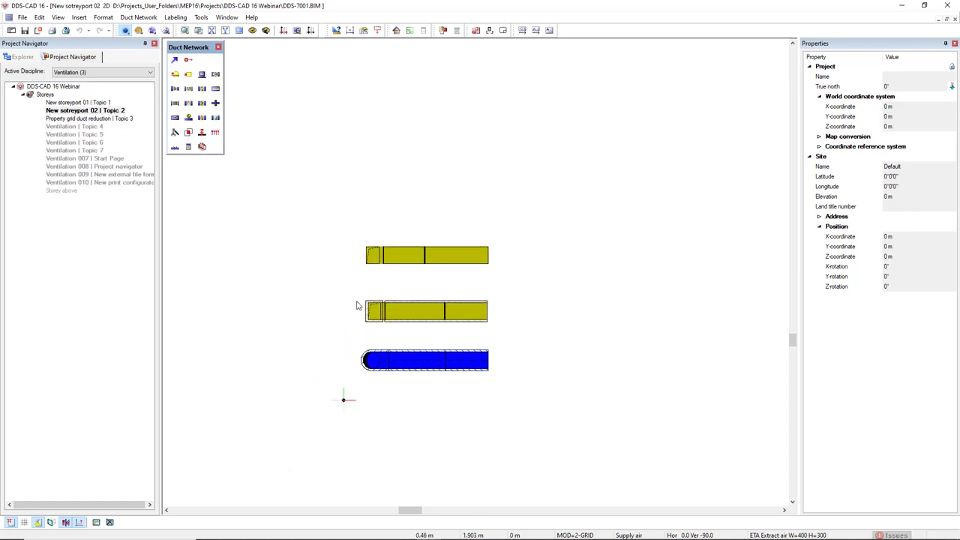
left_click_drag(289, 203, 424, 391)
middle_click_drag(422, 386, 334, 336)
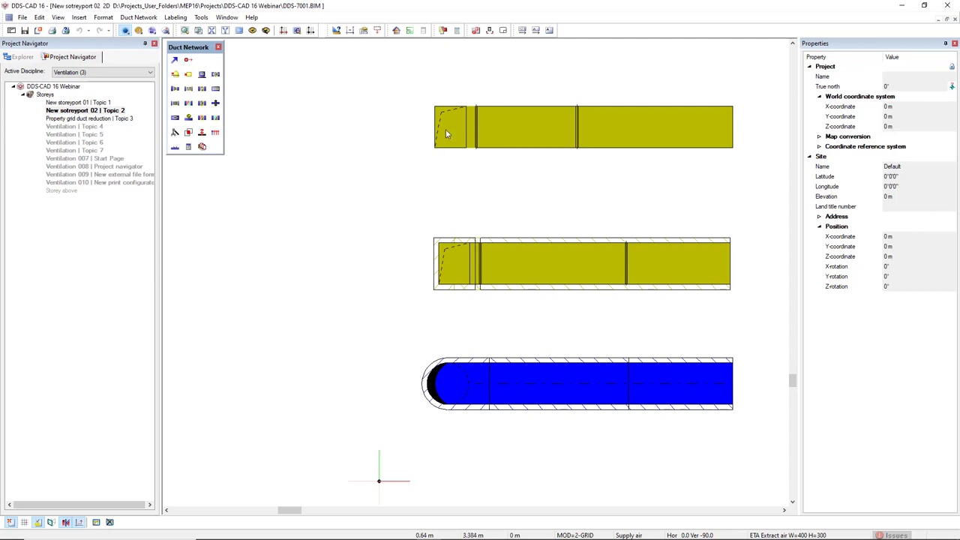
Open the ventilation storey "New storeyport 01 | Topic 1" and inspect the rectangular and round duct storey ports.
double_click(104, 104)
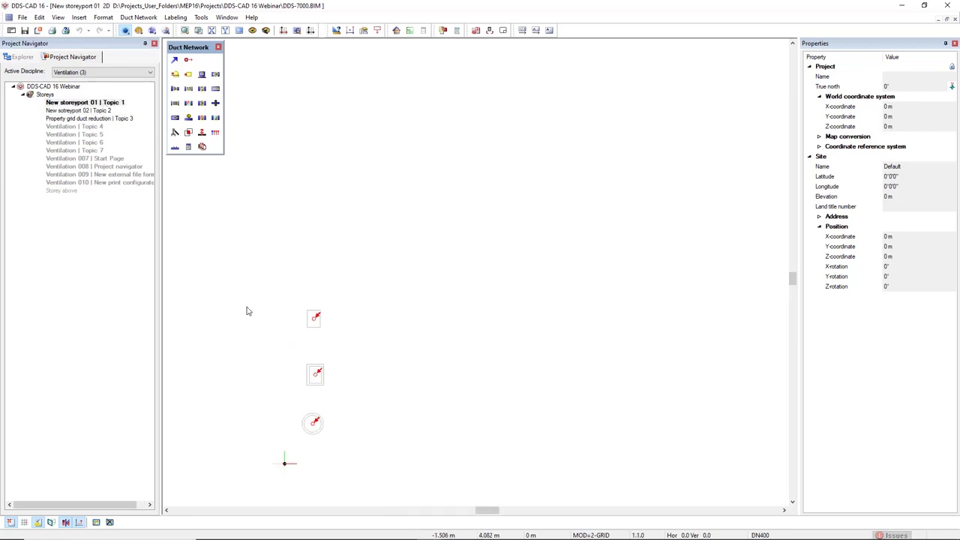
left_click_drag(267, 289, 393, 435)
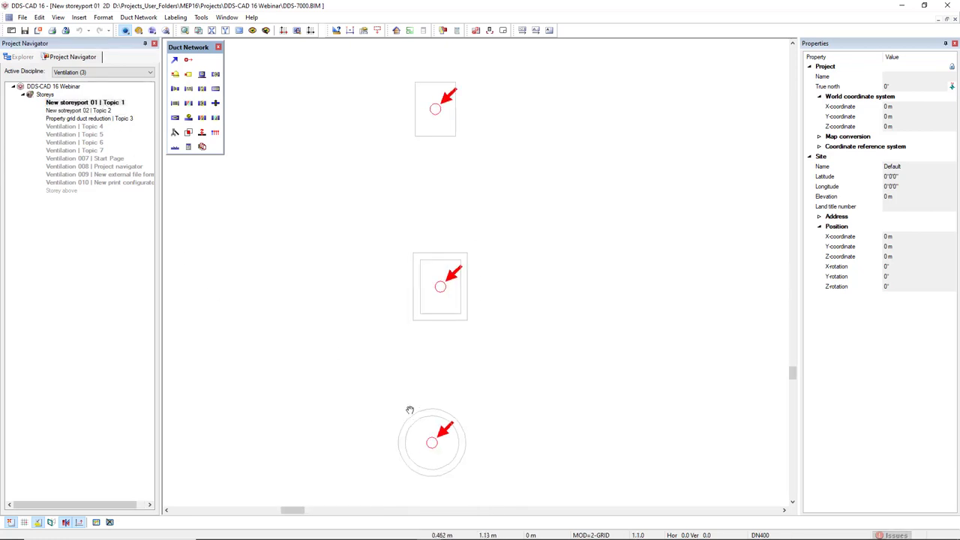
middle_click_drag(410, 409, 416, 407)
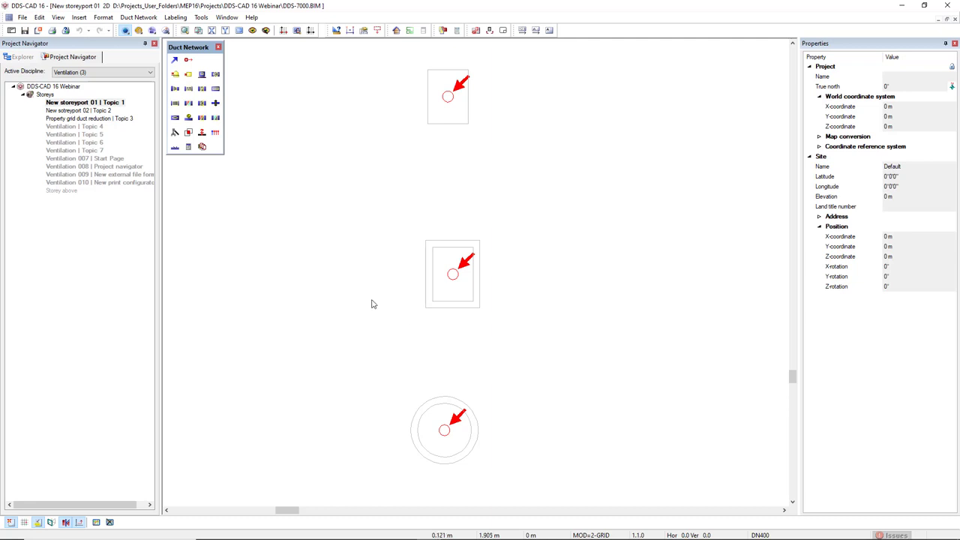
Open "Property grid duct reduction | Topic 3" with shaded surfaces and set the duct transition's vertical reference to Down.
double_click(113, 120)
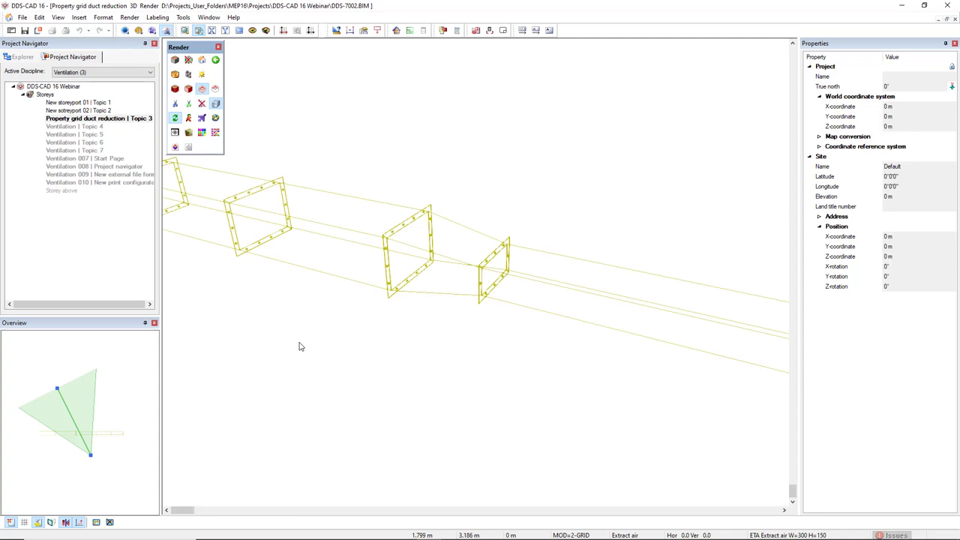
left_click(188, 89)
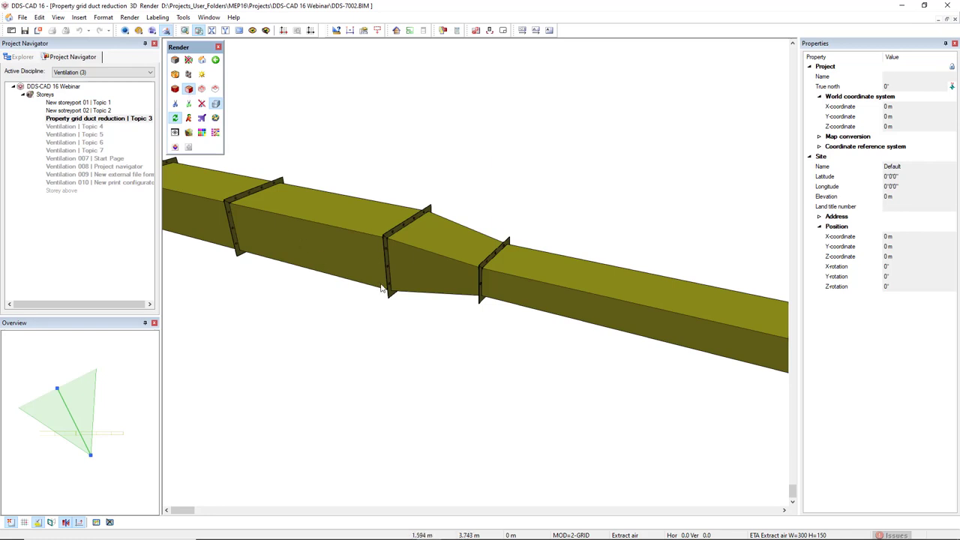
left_click(432, 262)
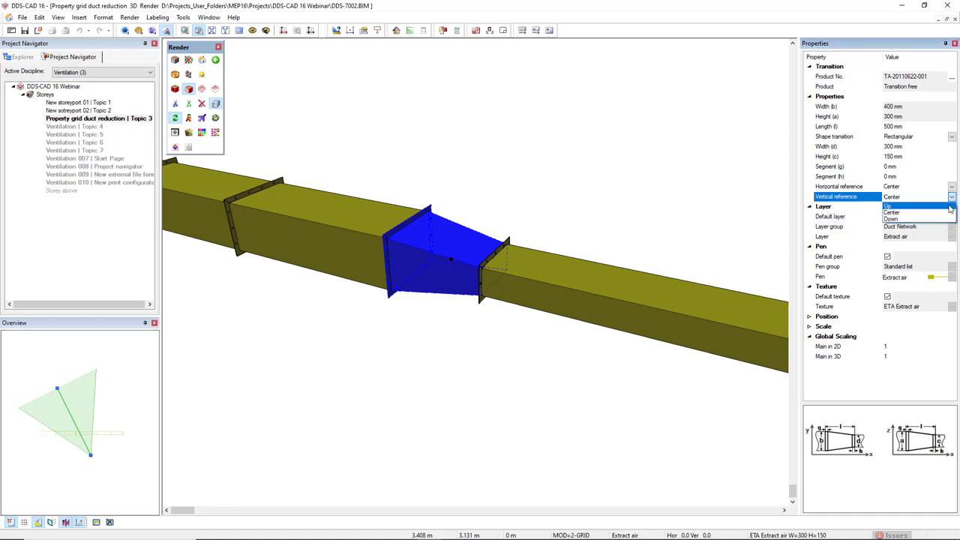
left_click(940, 220)
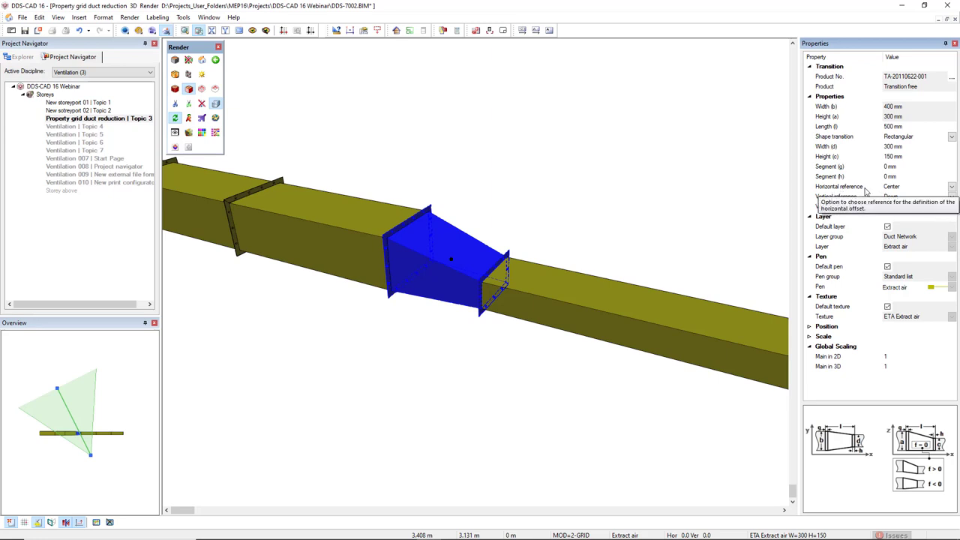
Set the duct transition's horizontal reference to Right and change its shape transition to Circular.
left_click(951, 186)
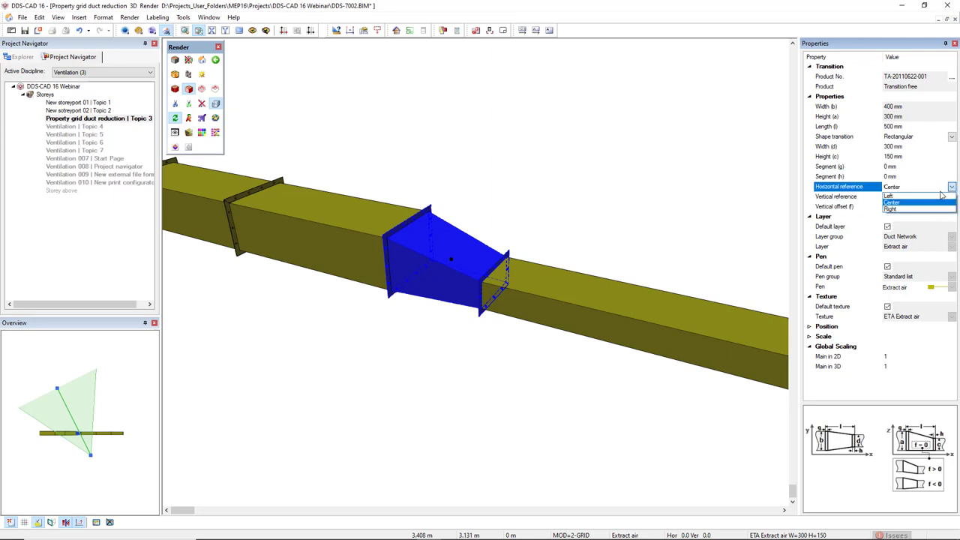
left_click(914, 209)
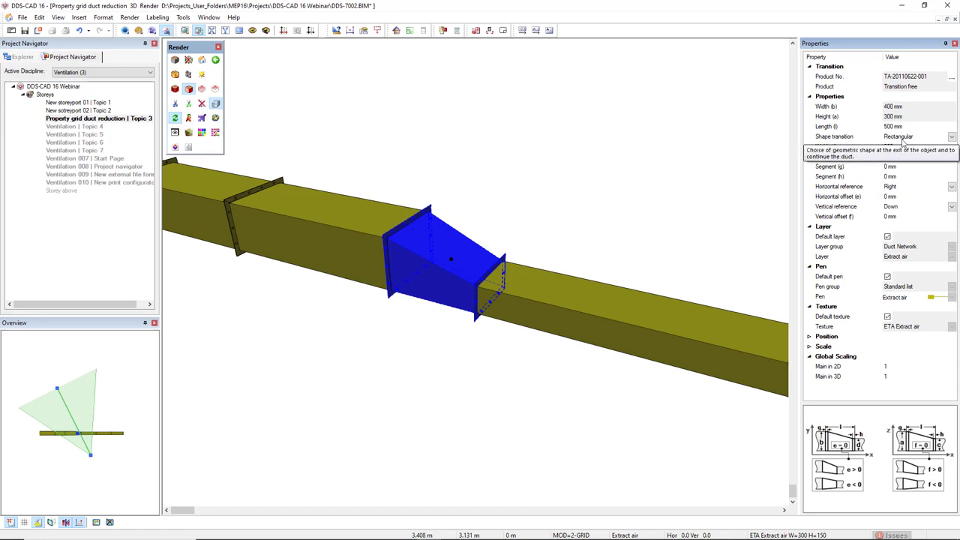
left_click(951, 137)
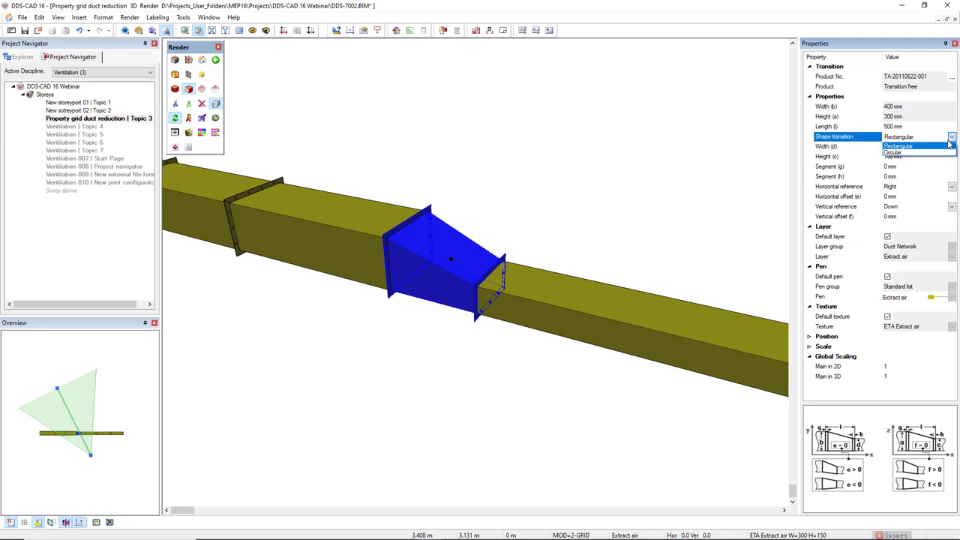
left_click(929, 155)
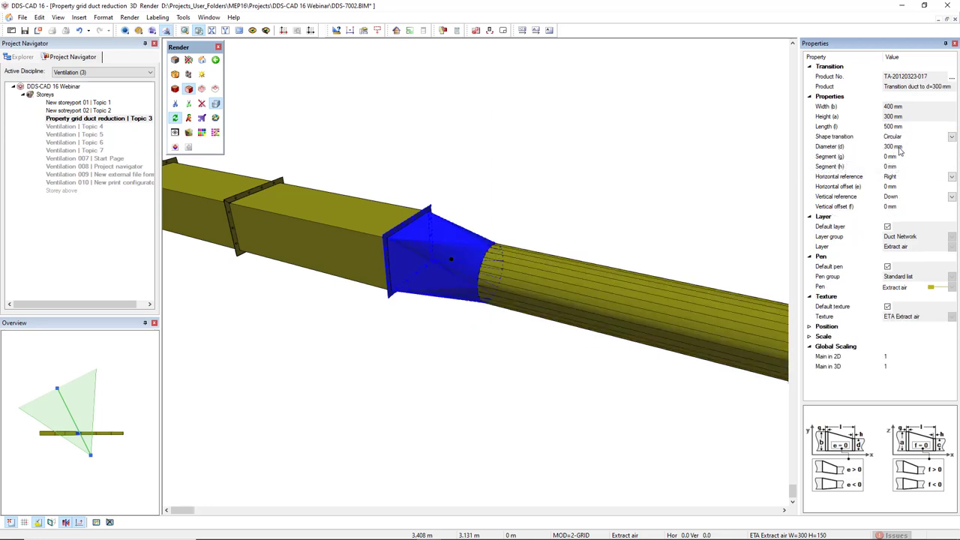
Set the circular outlet diameter (d) of the duct transition to 200 mm.
left_click(900, 148)
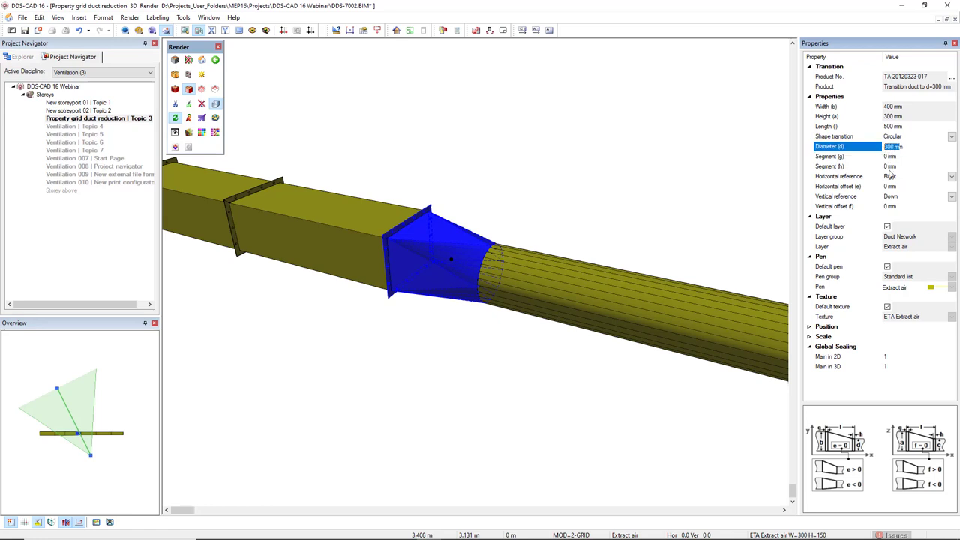
type("200 mm")
key("Return")
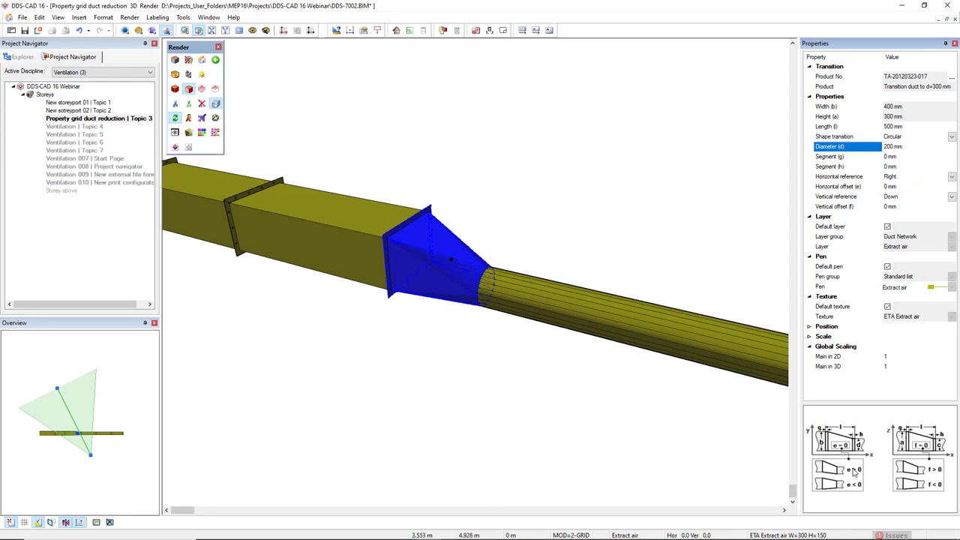
mouse_move(878, 174)
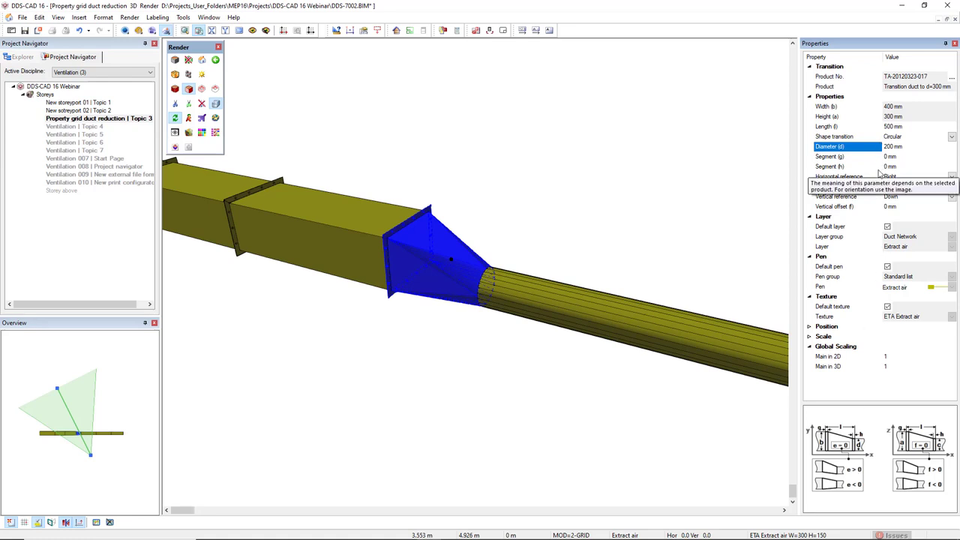